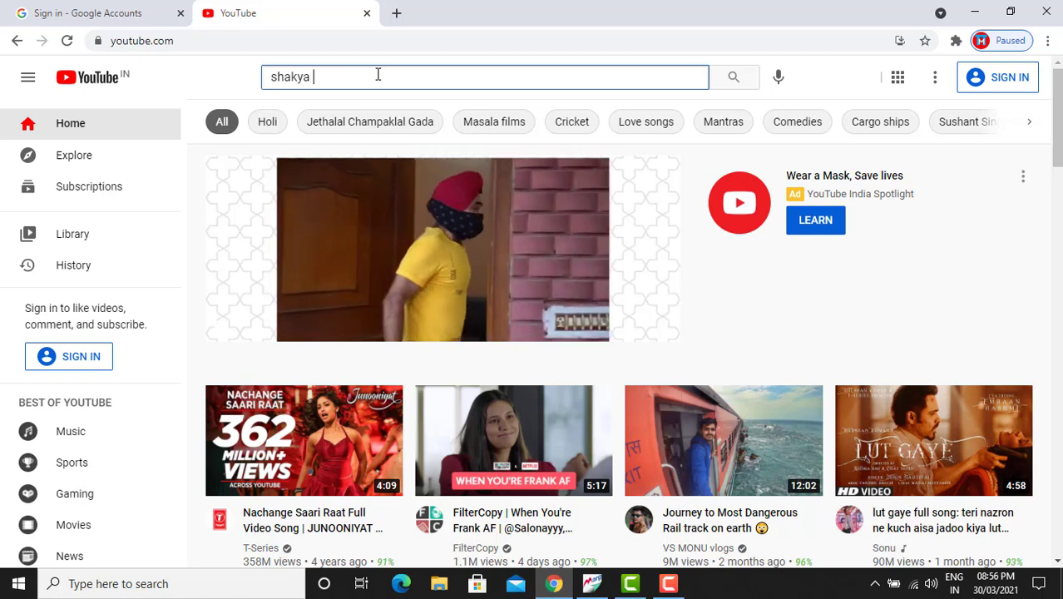
Search YouTube for "shakya accounts", open the Shakya Accounts channel and pause its featured video
type("accounts")
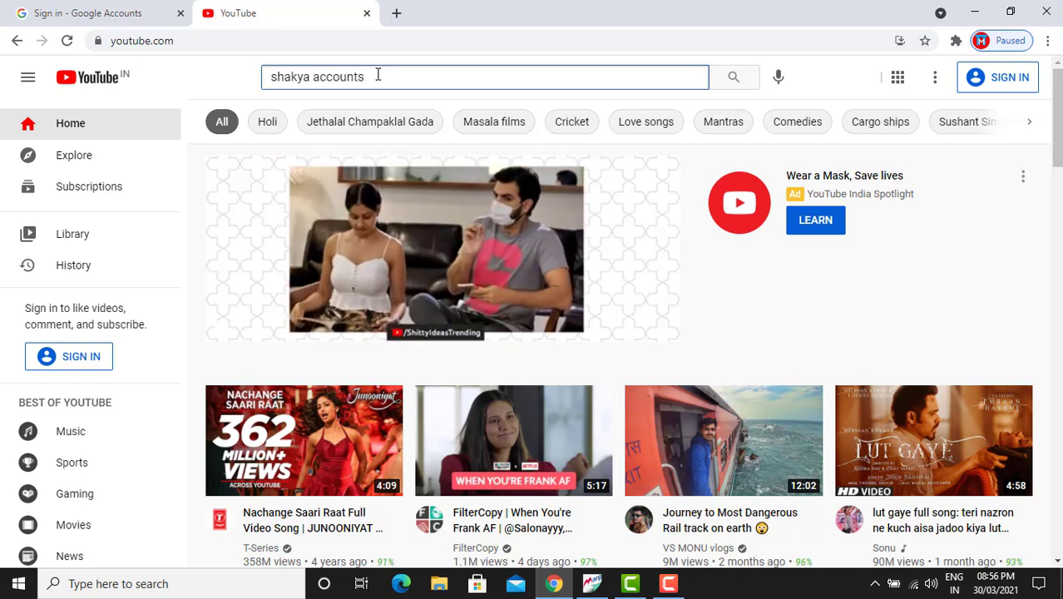
key("Return")
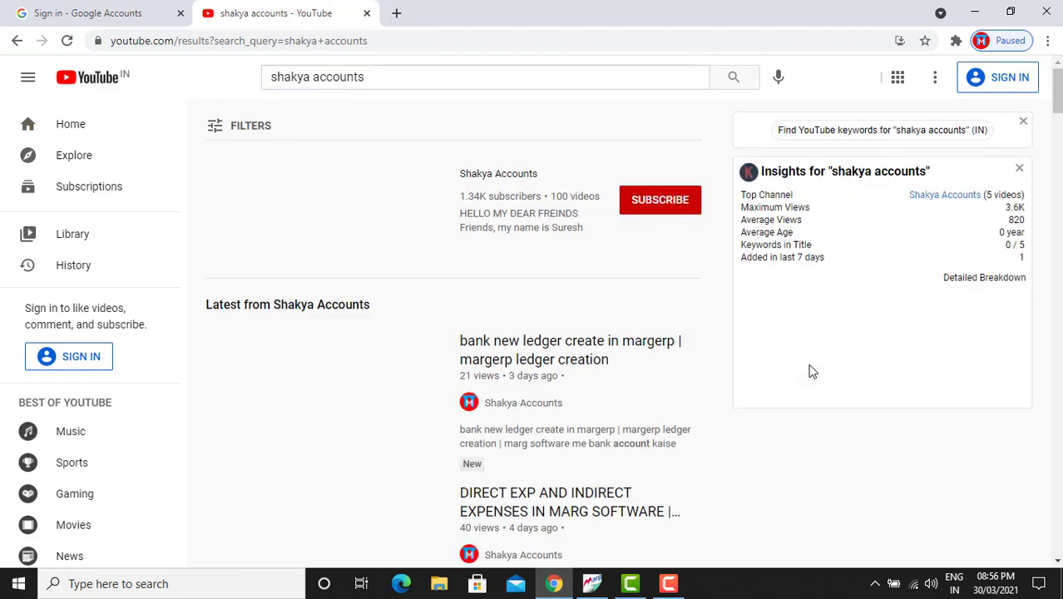
left_click(409, 225)
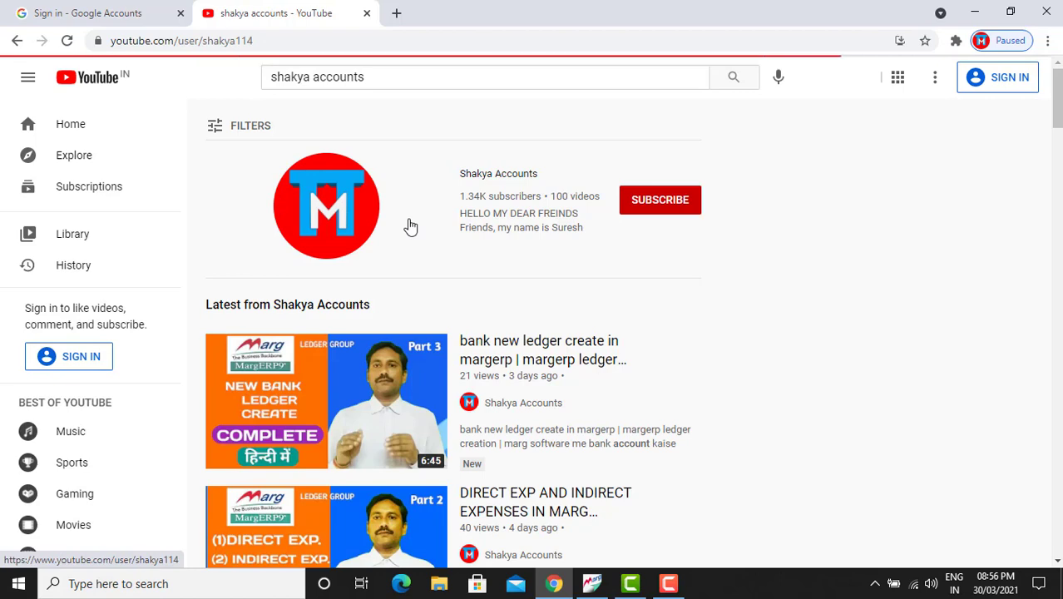
scroll(391, 313, "down", 3)
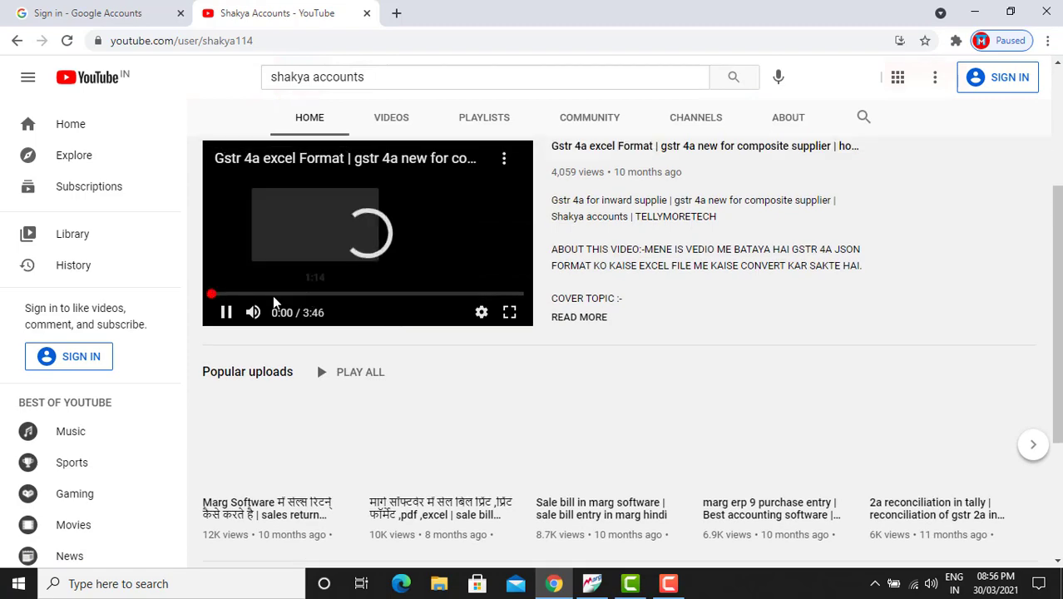
left_click(226, 312)
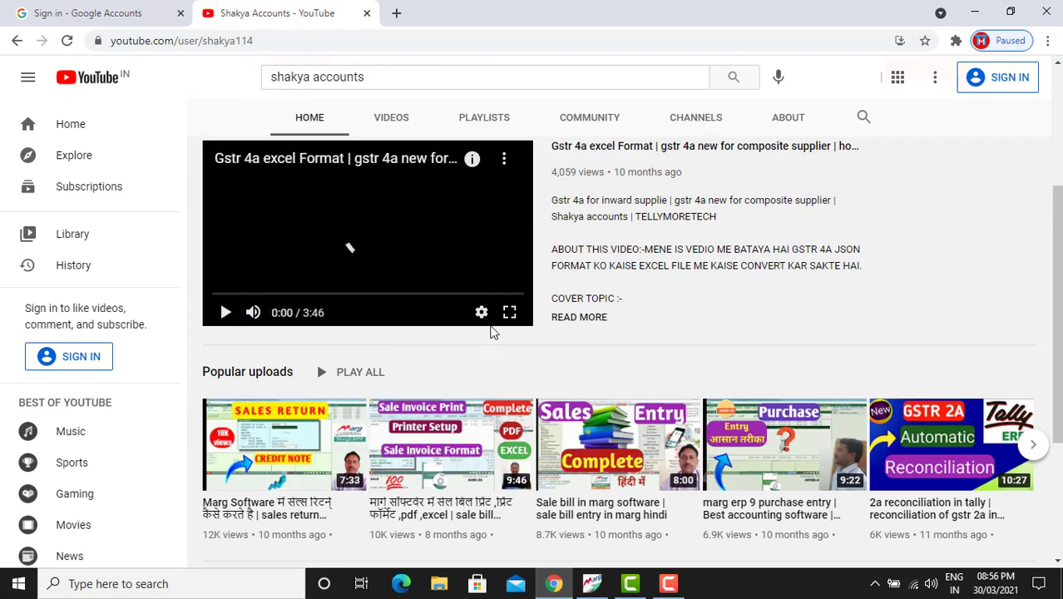
Look through the playlists created by the Shakya Accounts channel
scroll(491, 332, "up", 1)
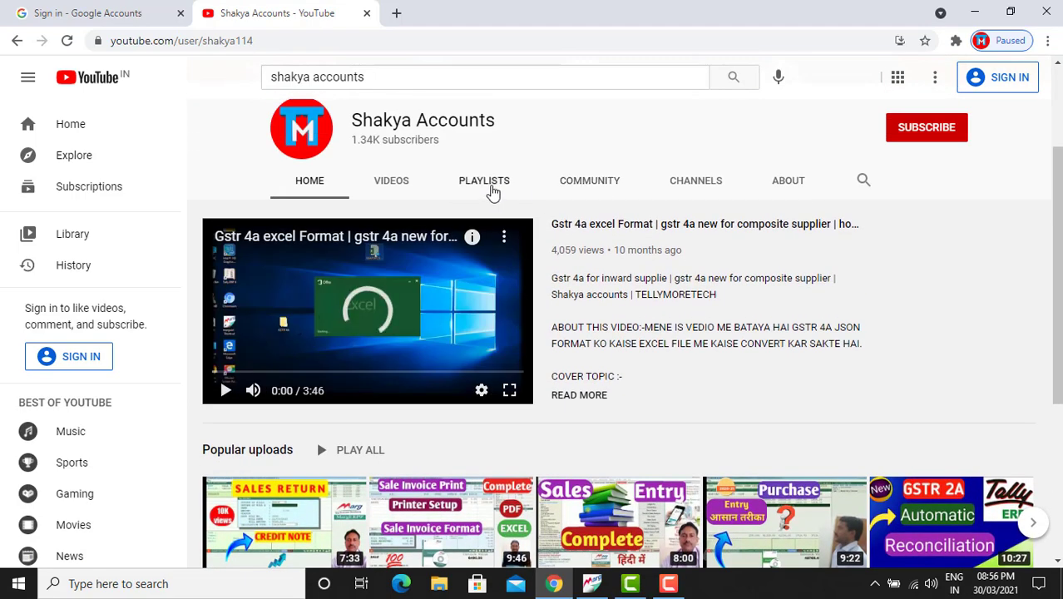
left_click(492, 191)
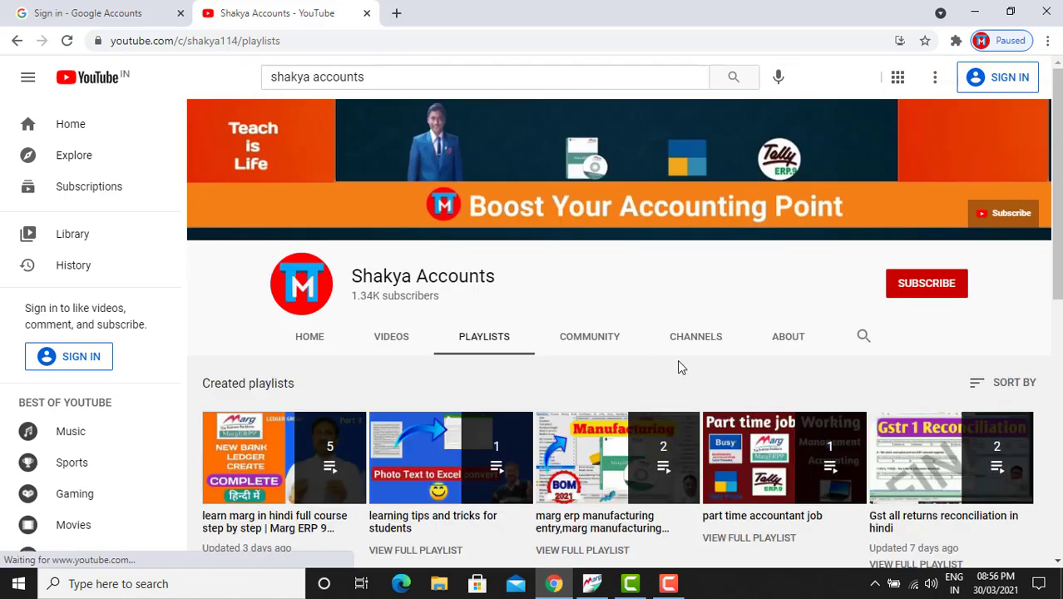
scroll(665, 363, "down", 2)
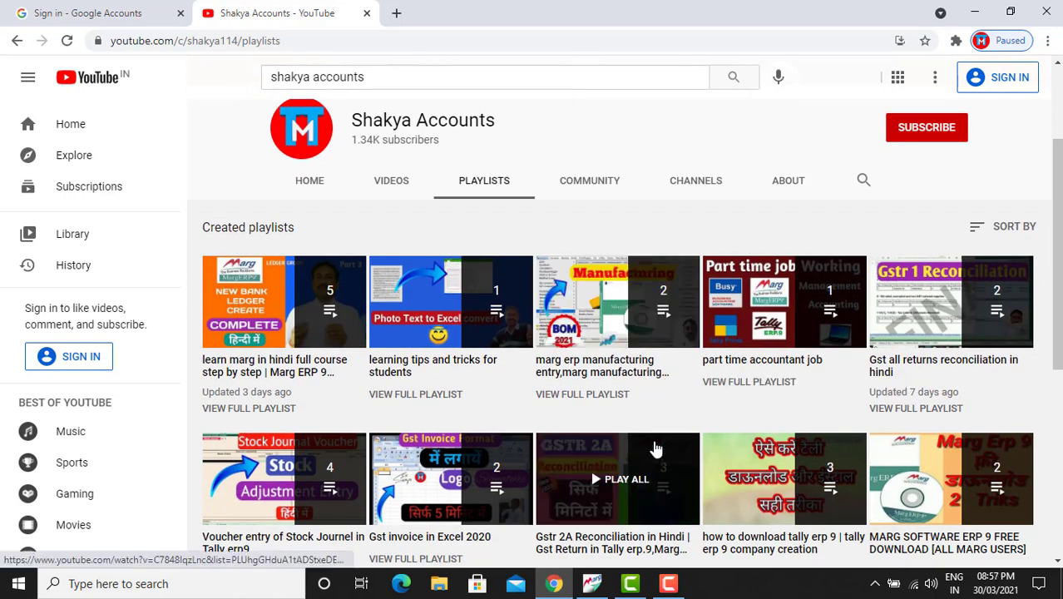
scroll(654, 414, "down", 2)
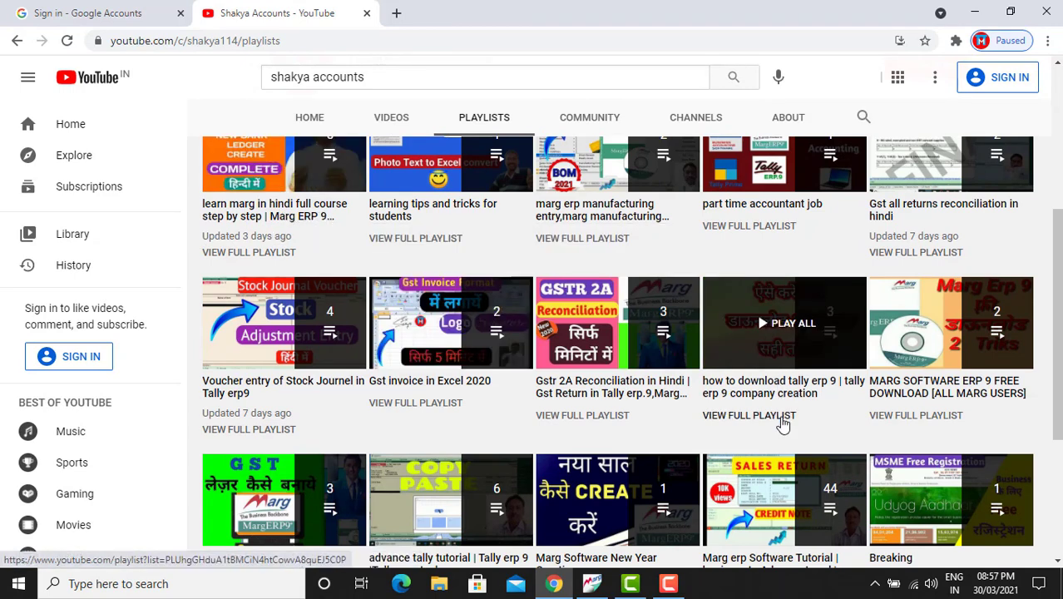
scroll(781, 423, "down", 1)
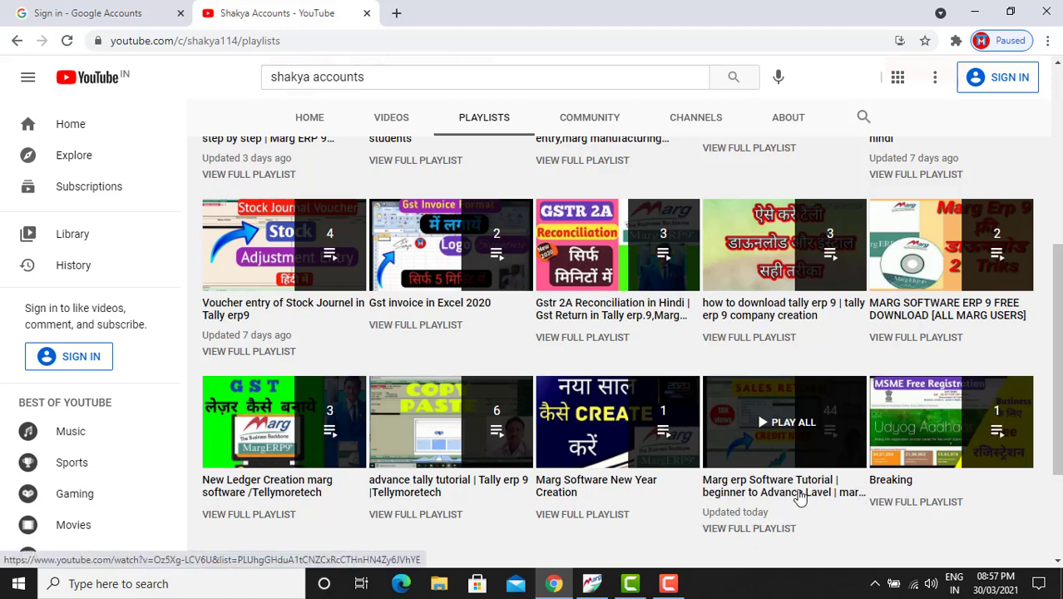
scroll(831, 416, "up", 5)
Search within the Shakya Accounts channel for "marg mandi"
left_click(863, 337)
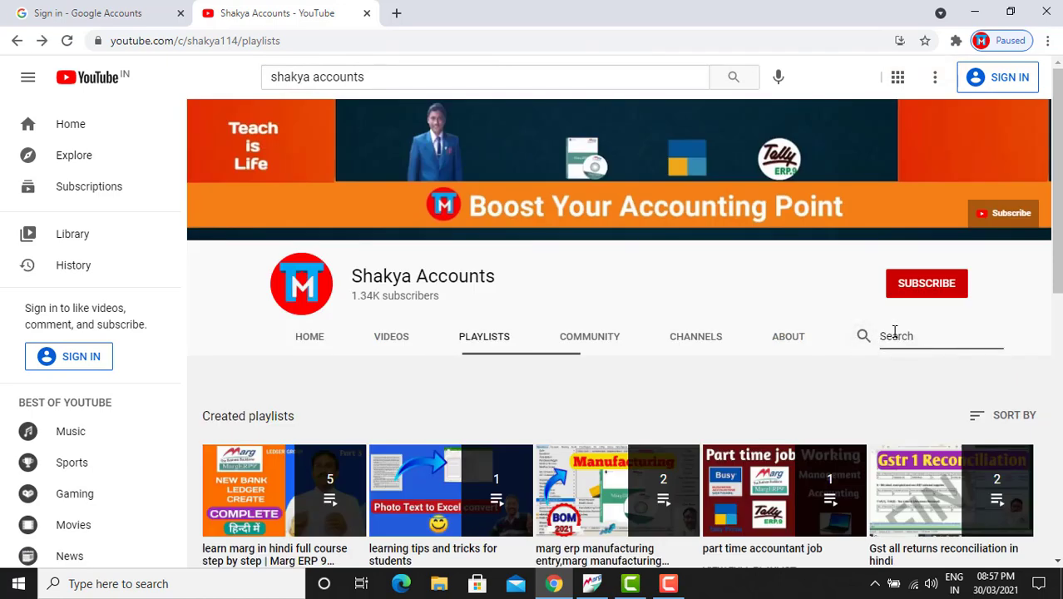
type("marg mandi")
key("Return")
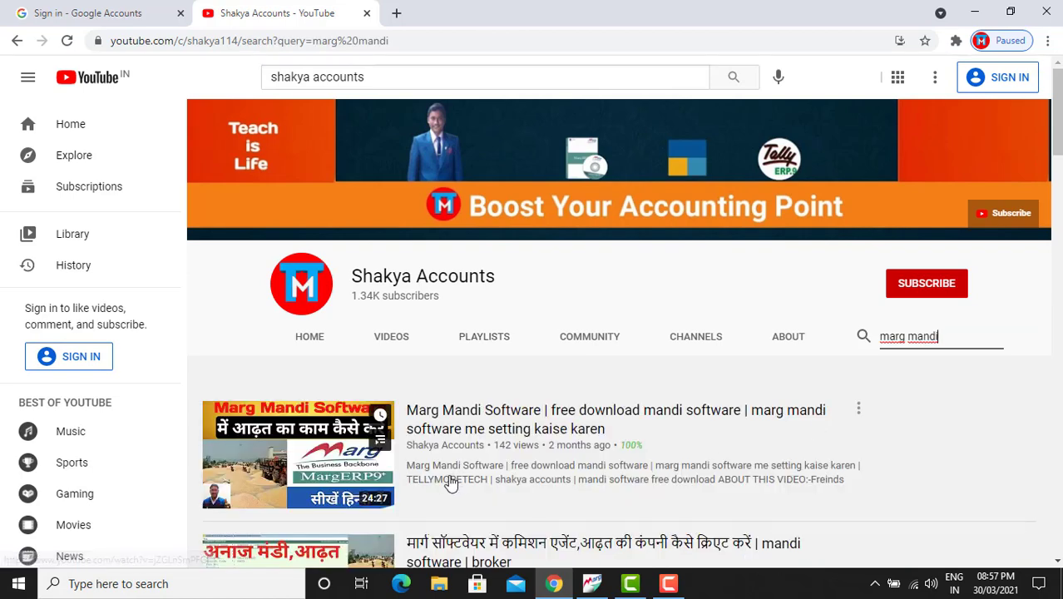
scroll(450, 484, "down", 1)
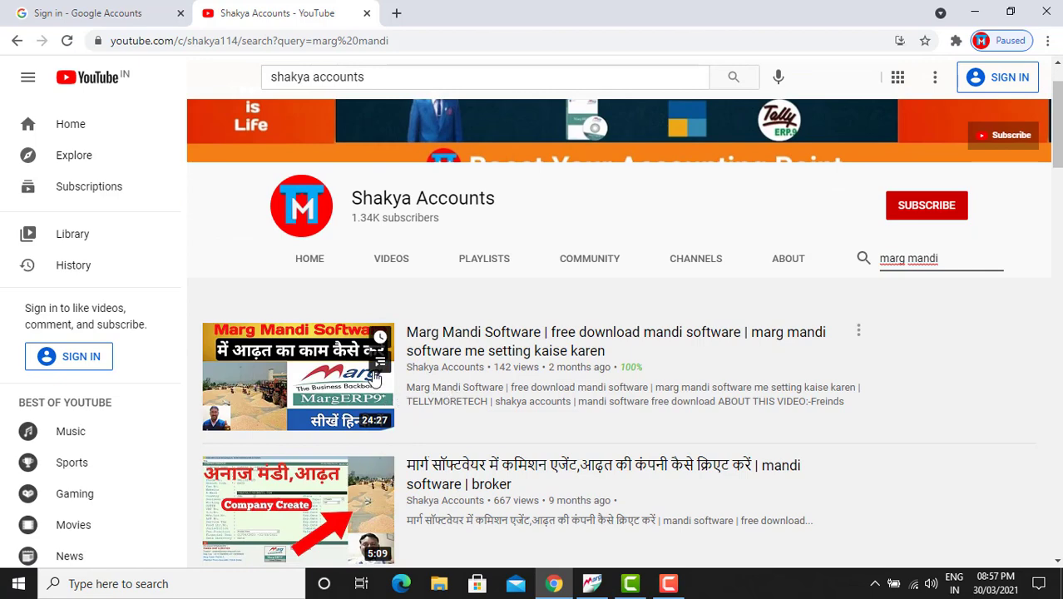
View the page of the Marg Mandi Software video about free download and settings, and return to the channel's search results
left_click(420, 397)
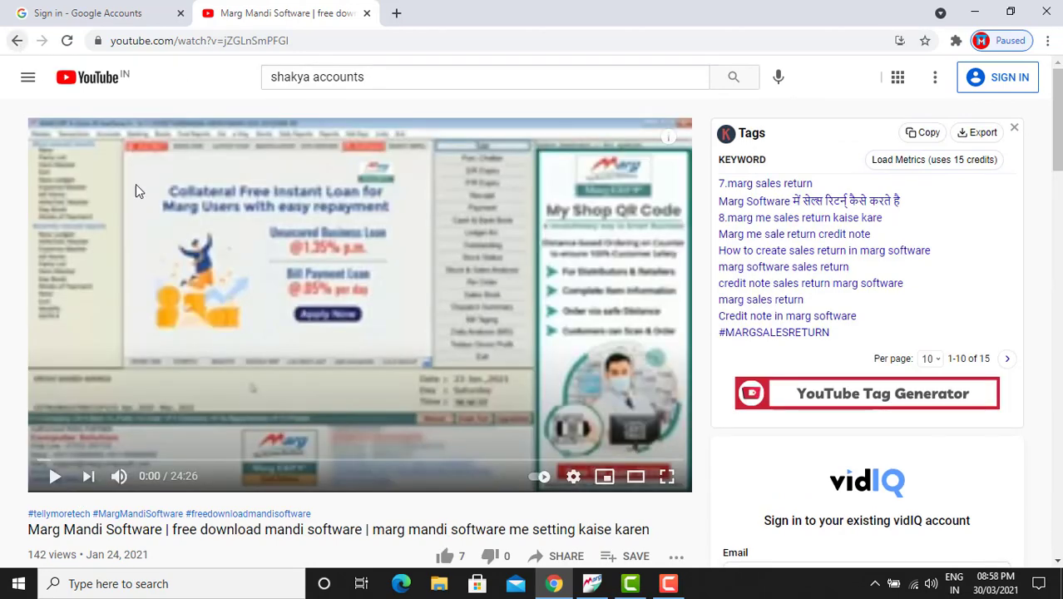
scroll(316, 449, "down", 2)
scroll(316, 449, "up", 1)
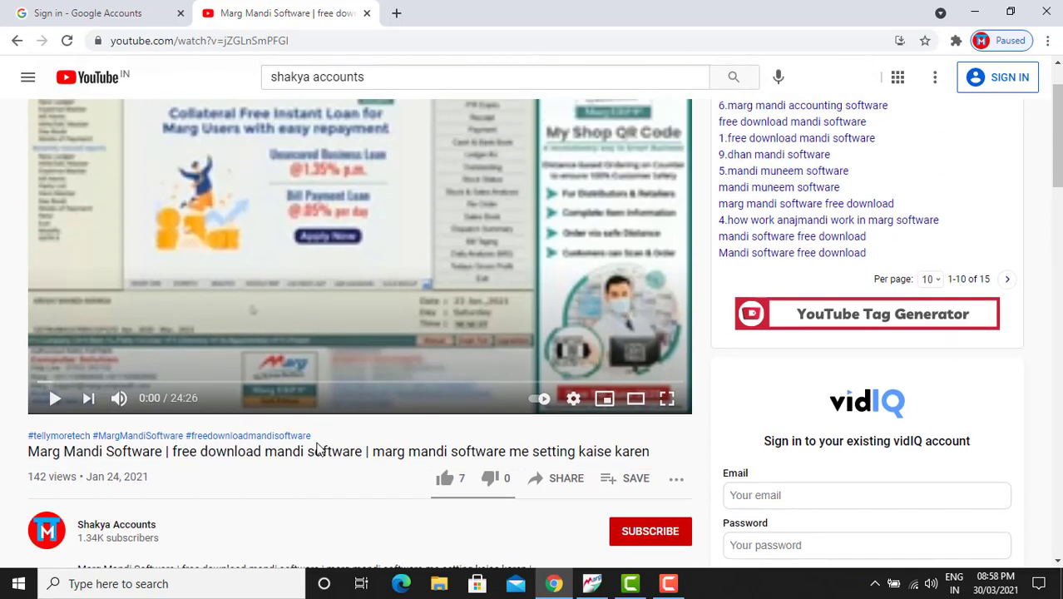
left_click(17, 41)
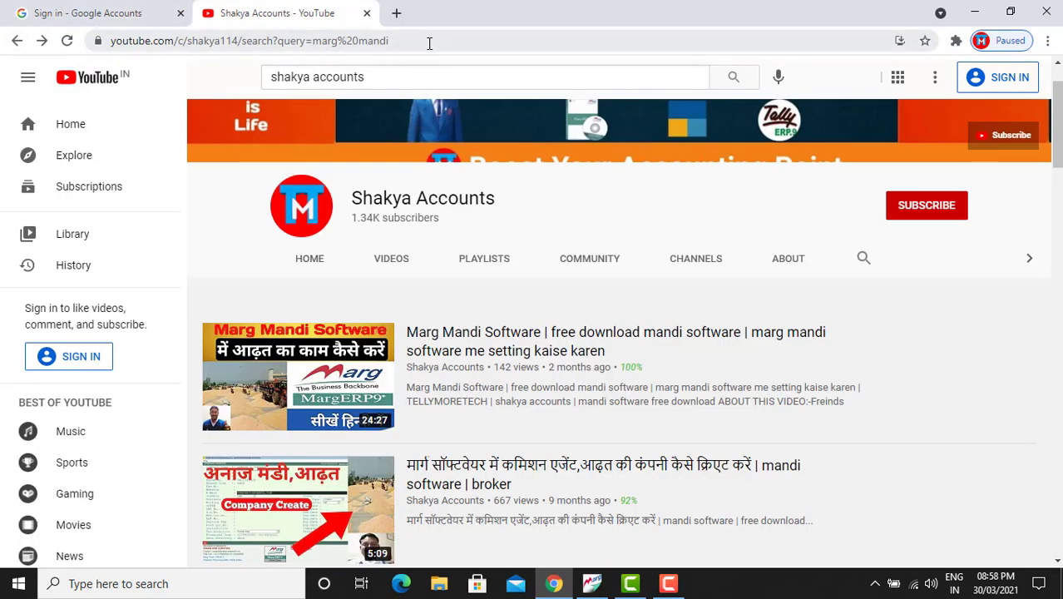
Switch to Marg ERP 9+ and start a new Vikray Parchi entry
key("alt+Tab")
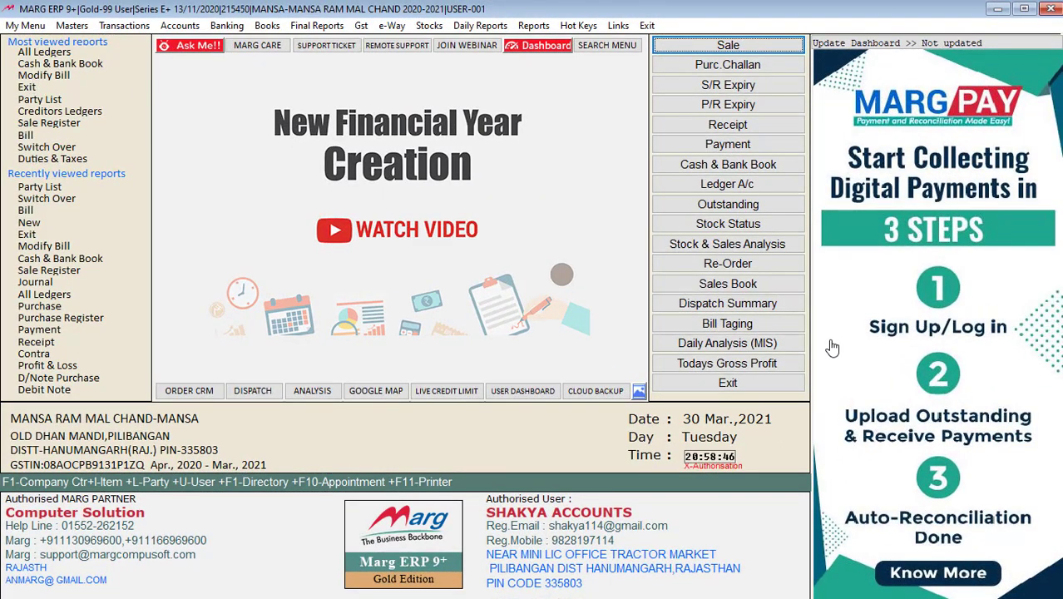
left_click(126, 27)
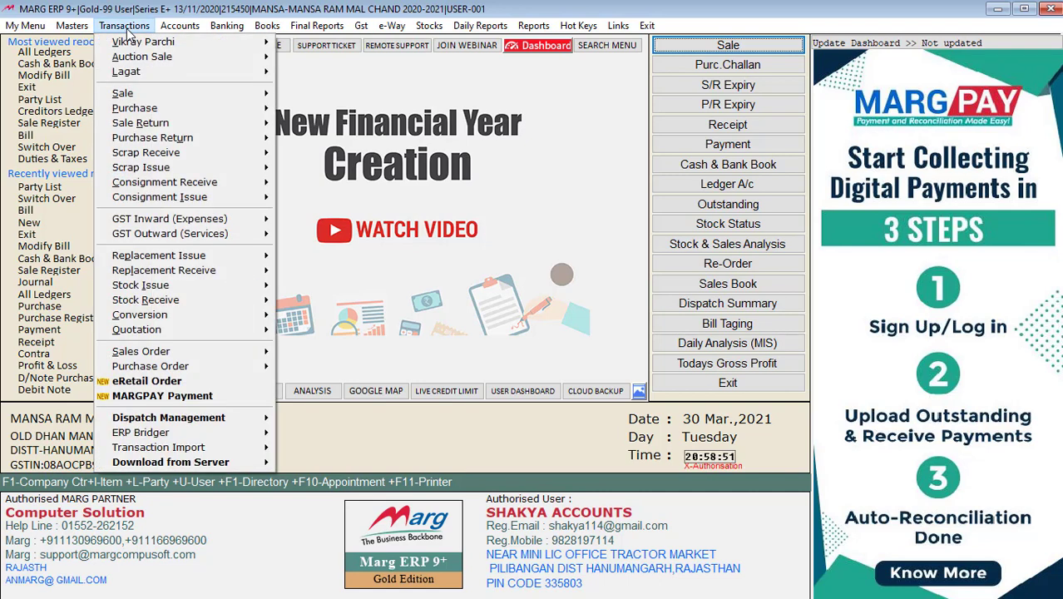
mouse_move(132, 43)
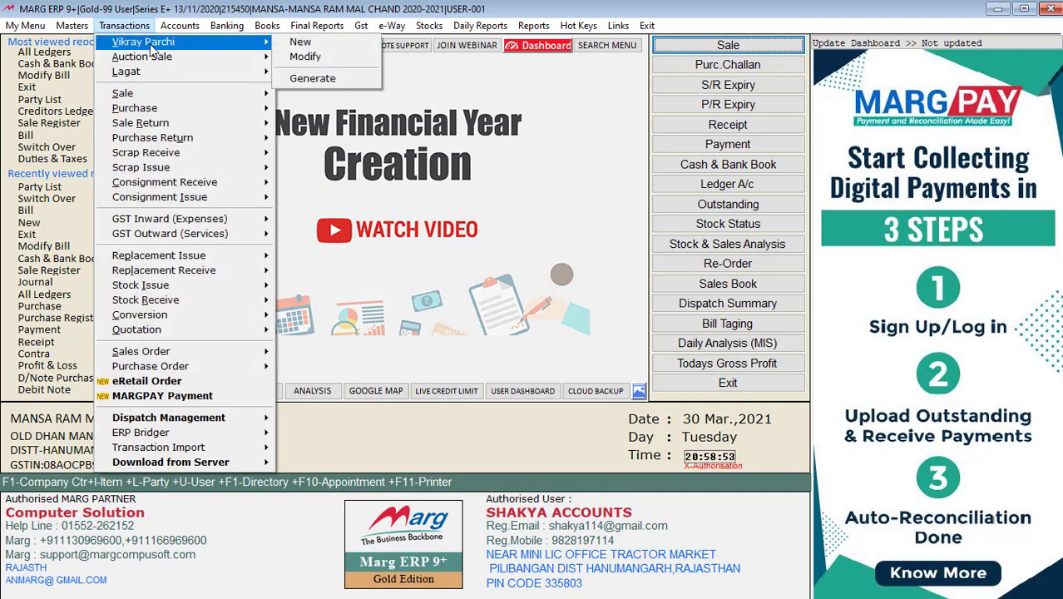
left_click(310, 46)
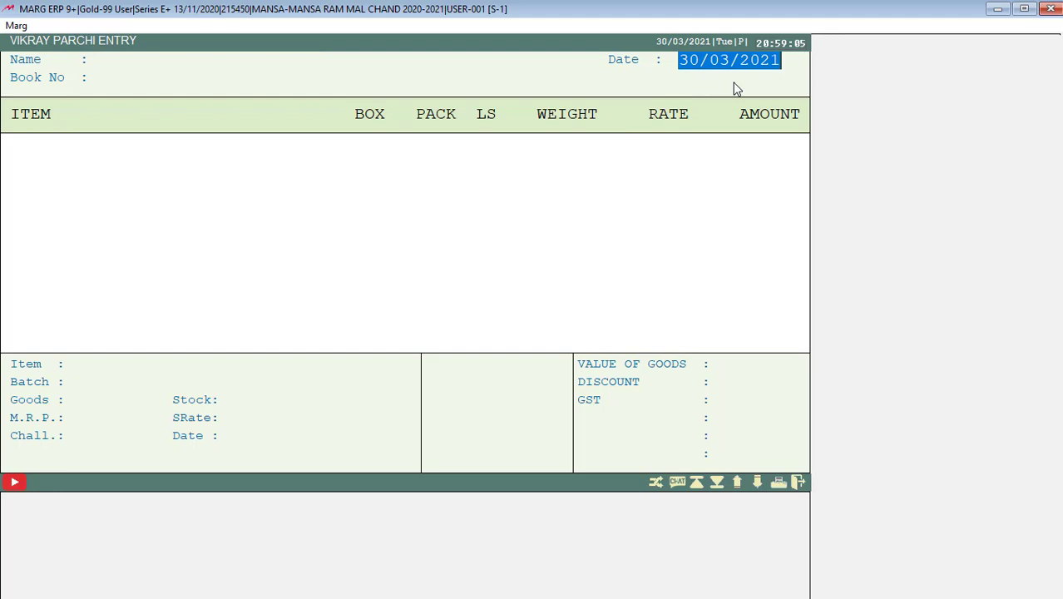
Accept 30/03/2021 as the date, choose the fifth listed ledger as the party and keep the proposed book number
key("Return")
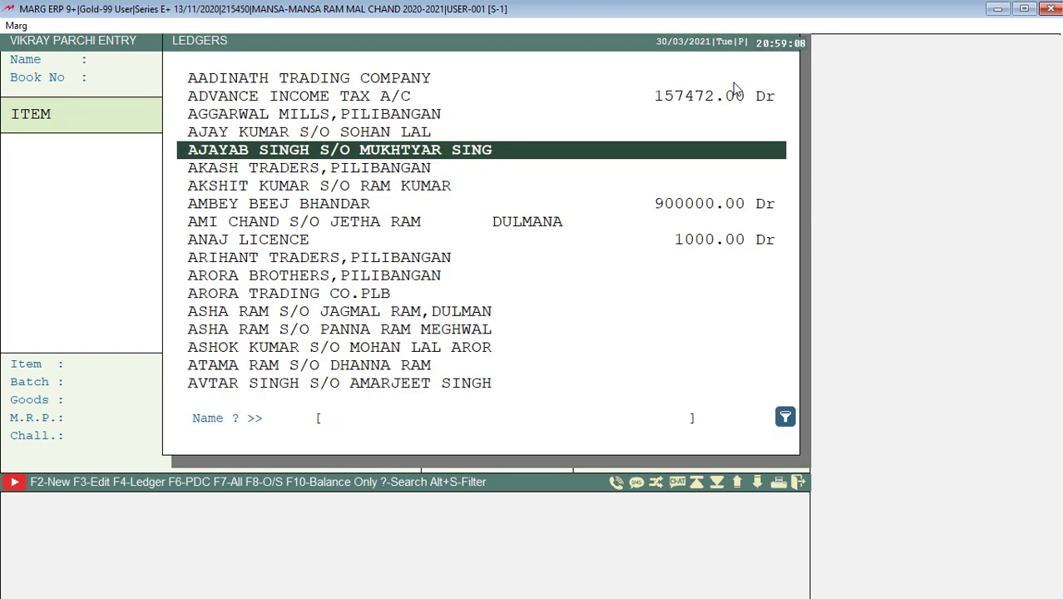
key("Down")
key("Up")
key("Return")
key("Return")
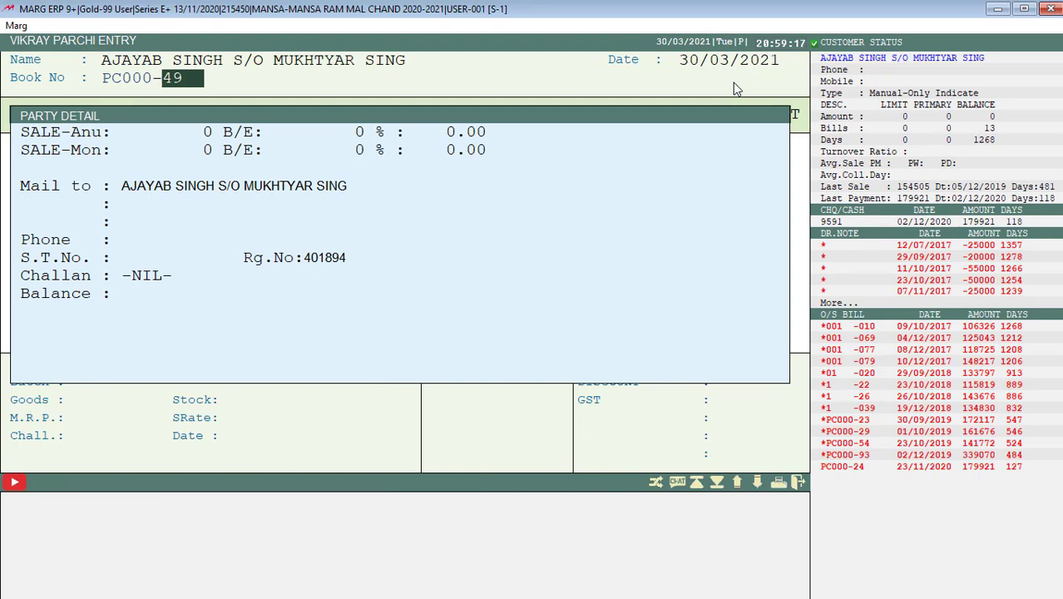
key("Return")
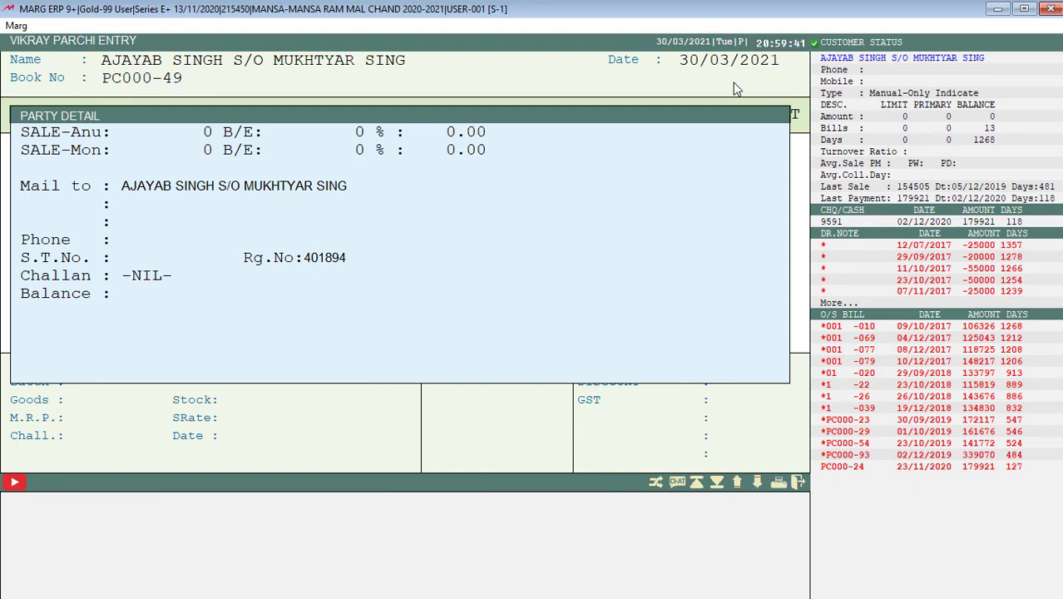
key("Return")
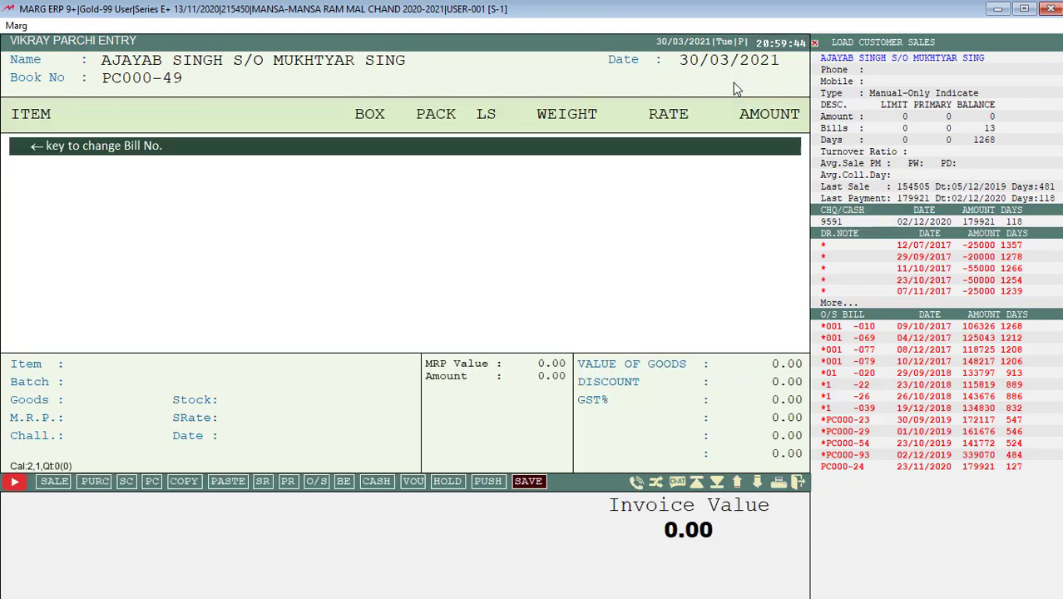
Browse the item list and select MUSTERD as the item of the Vikray Parchi
key("Return")
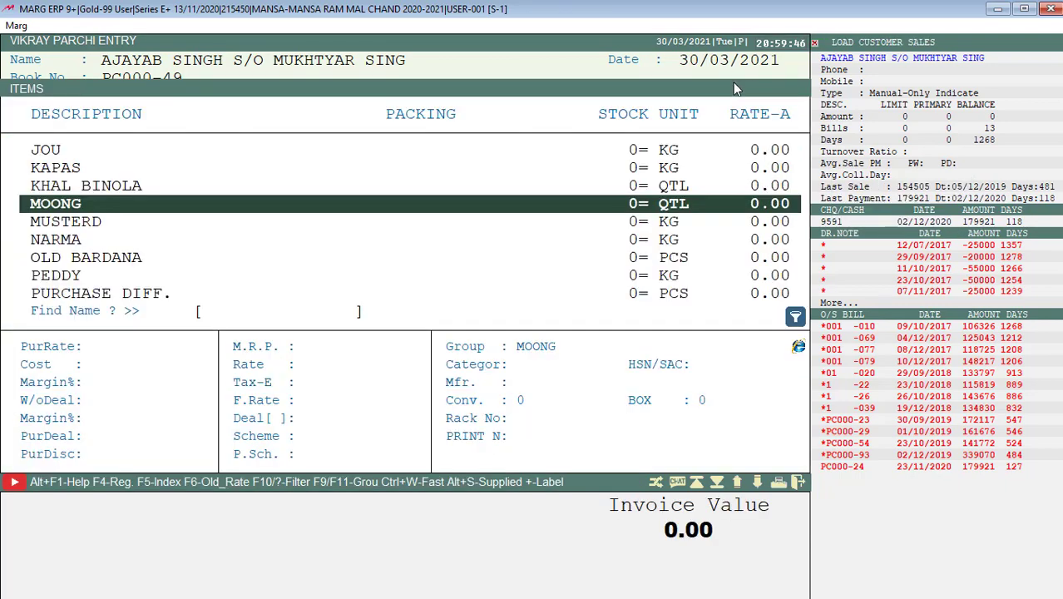
key("Up")
key("Up")
key("Up")
key("Up")
key("Up")
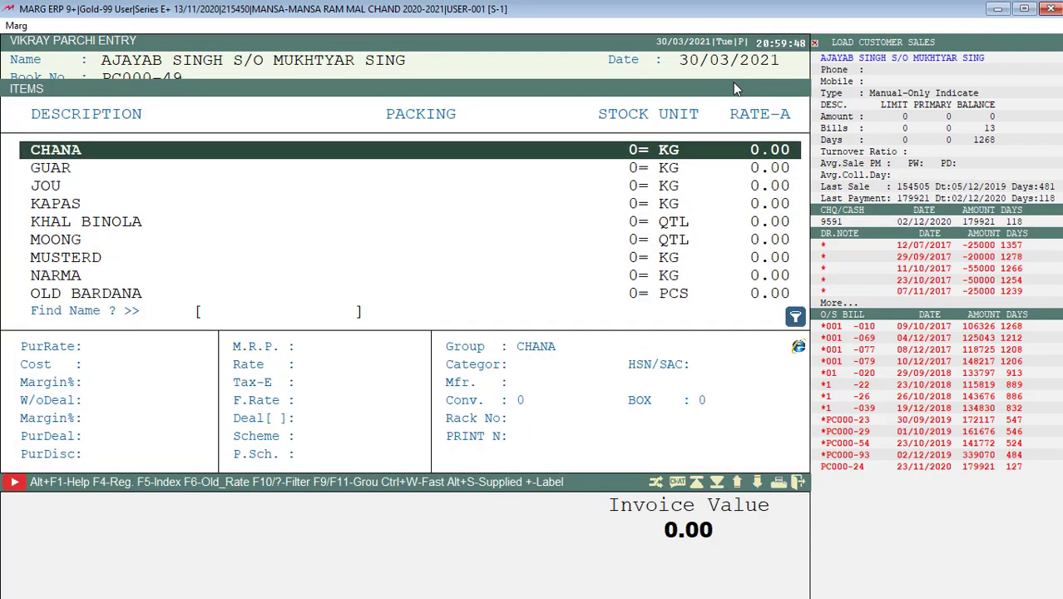
key("Down")
key("Down")
key("Down")
key("Down")
key("Down")
key("Down")
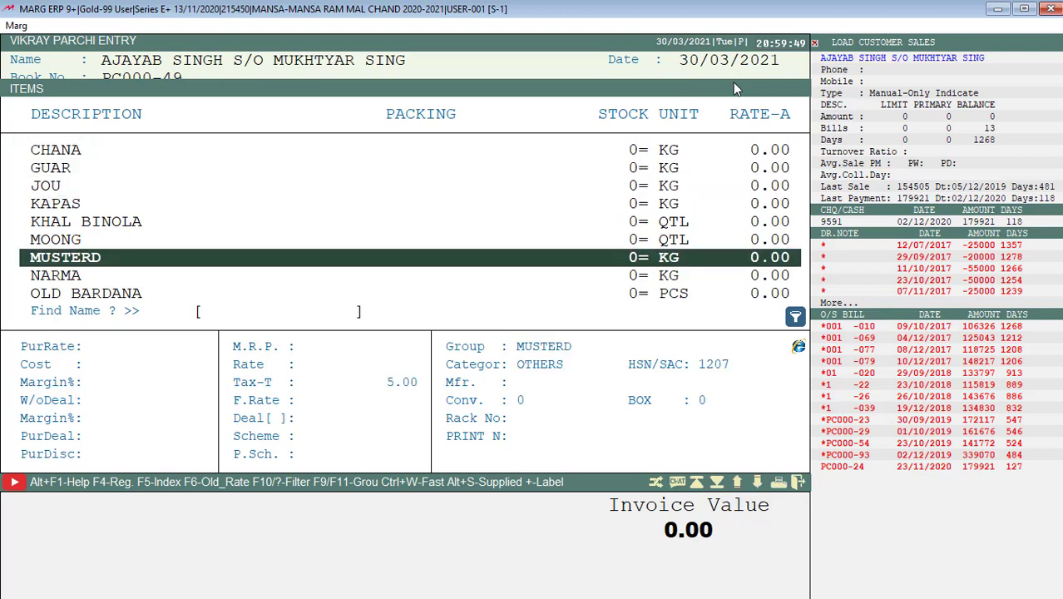
key("Down")
key("Down")
key("Down")
key("Down")
key("Down")
key("Down")
key("Up")
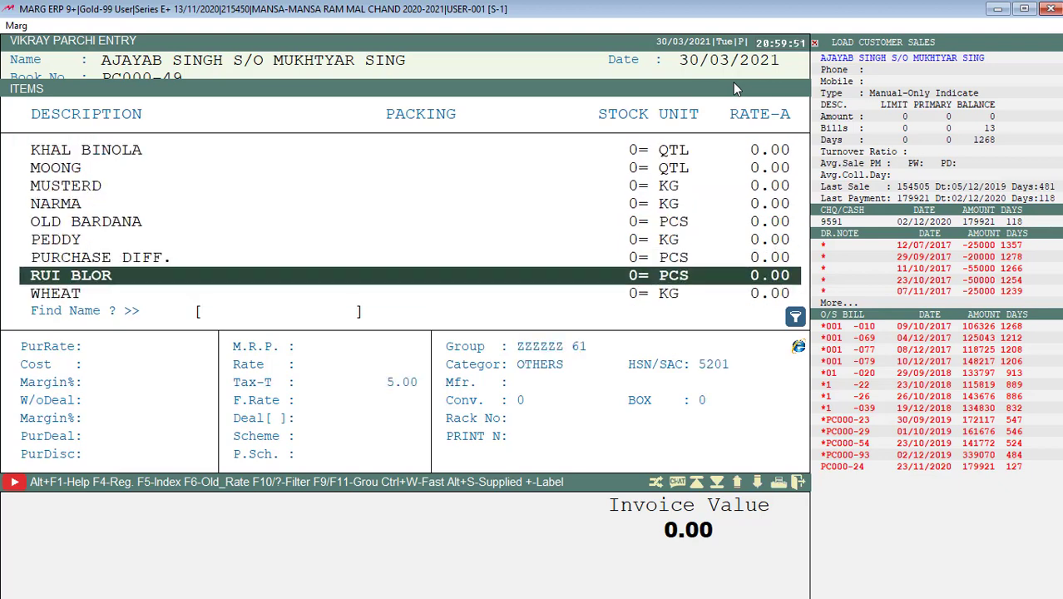
key("Up")
key("Up")
key("Up")
key("Up")
key("Up")
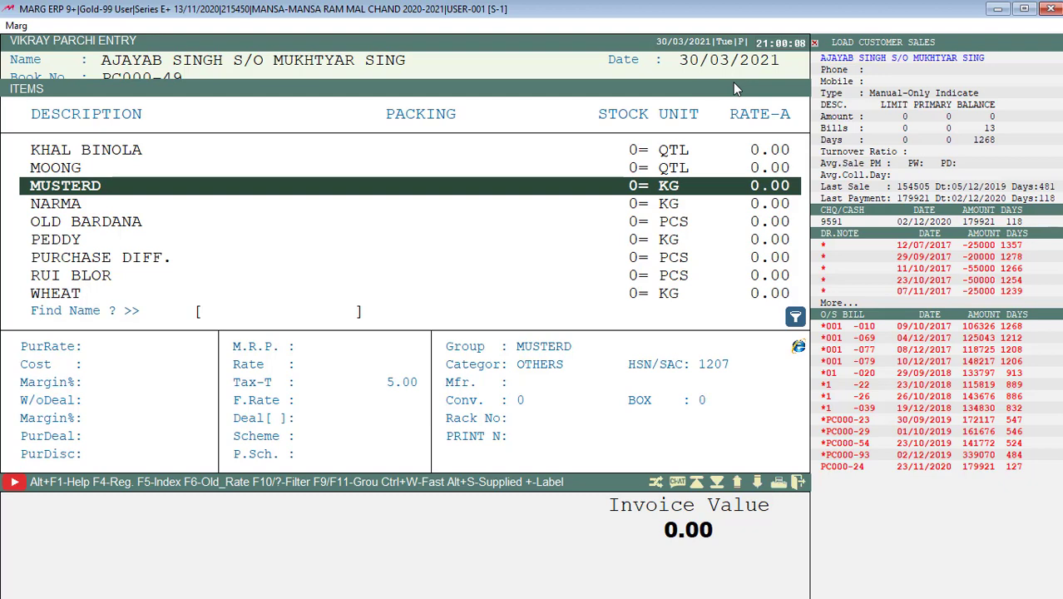
key("Return")
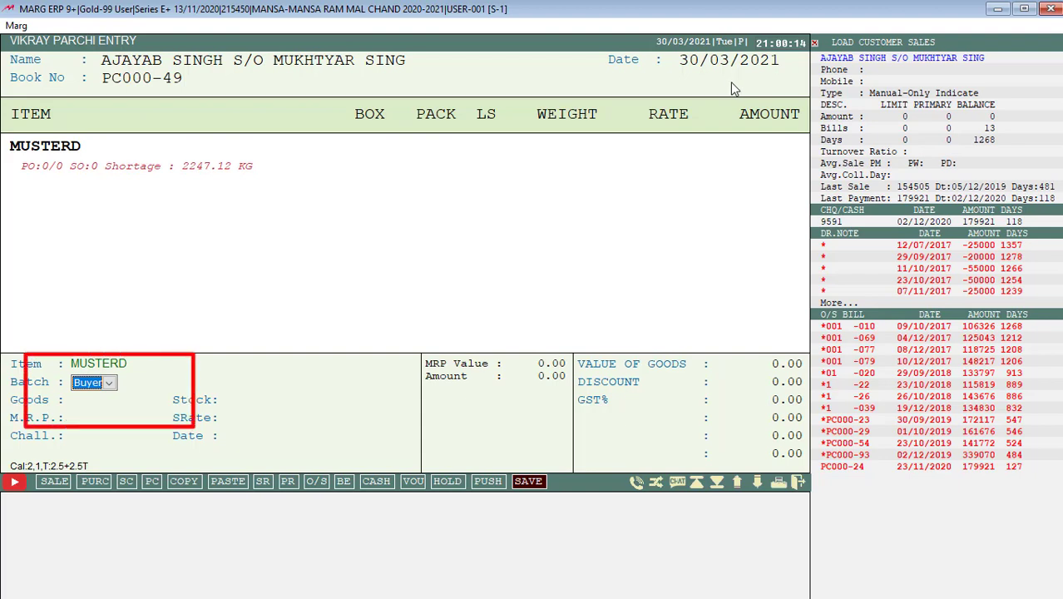
Choose Self instead of Buyer for the MUSTERD item and leave its batch blank
left_click(116, 388)
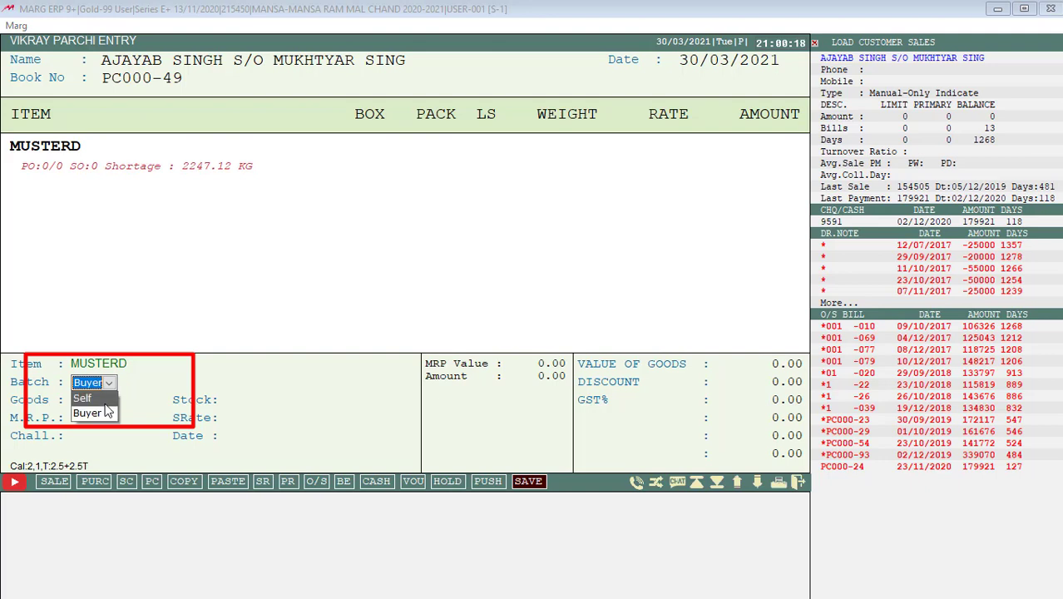
left_click(83, 398)
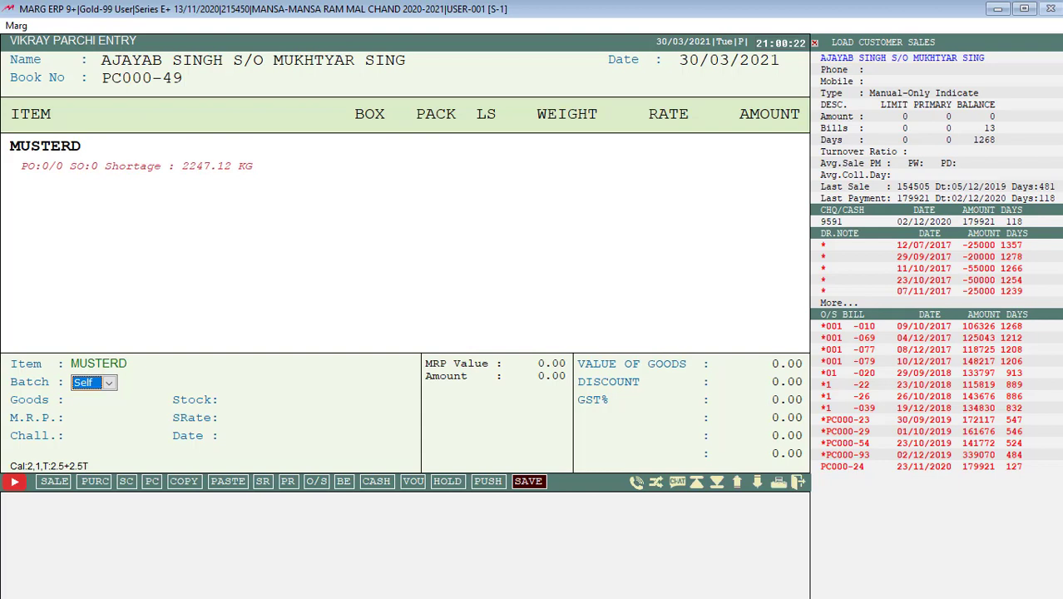
key("Return")
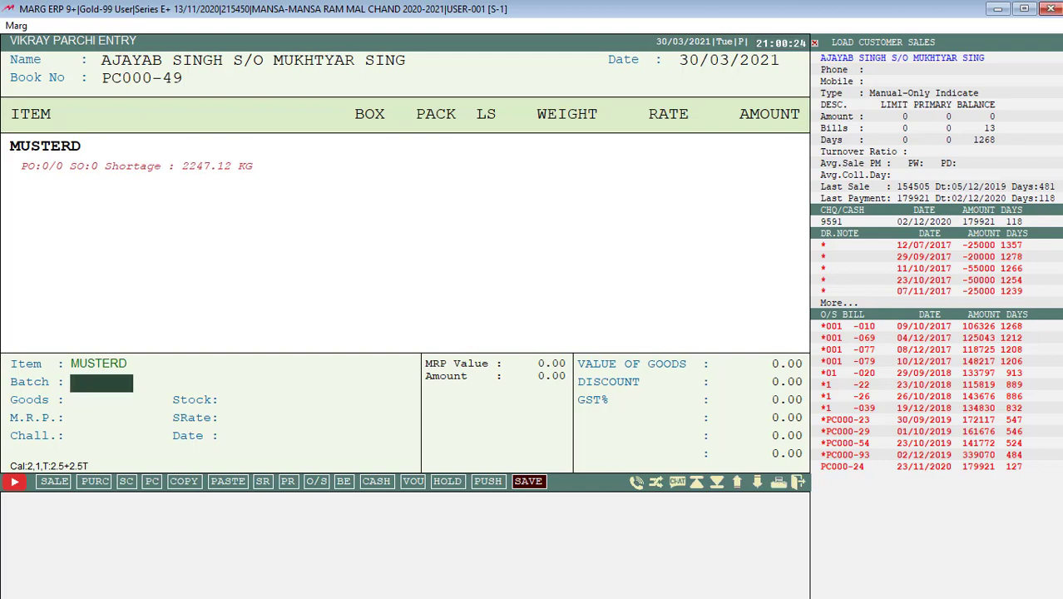
key("Return")
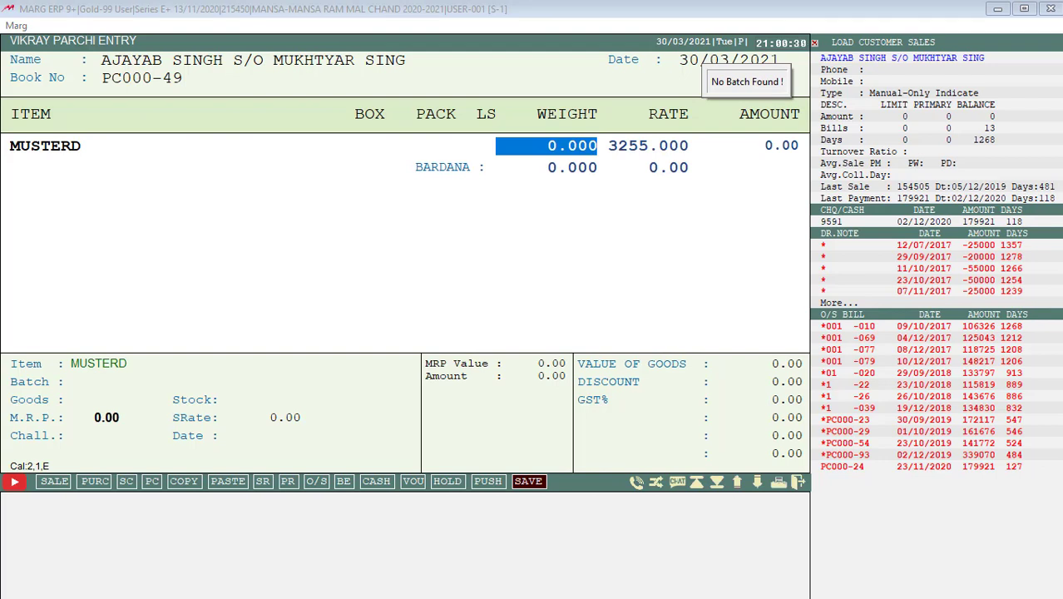
Set the MUSTERD item's weight to 100 and rate to 3300, leaving the bardana rate at zero
type("100   .")
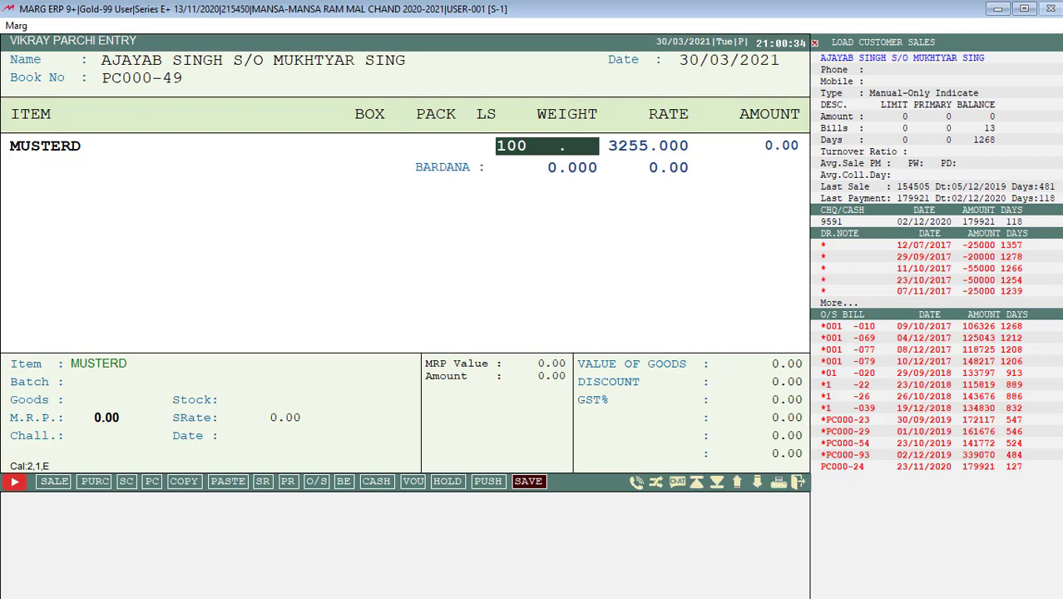
key("Return")
key("Return")
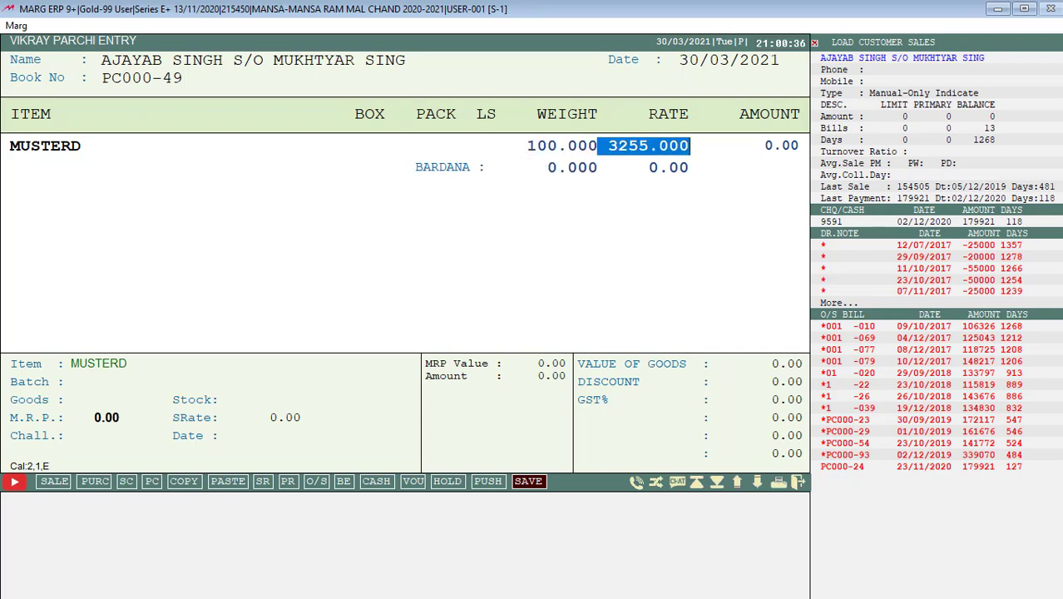
type("3300 .")
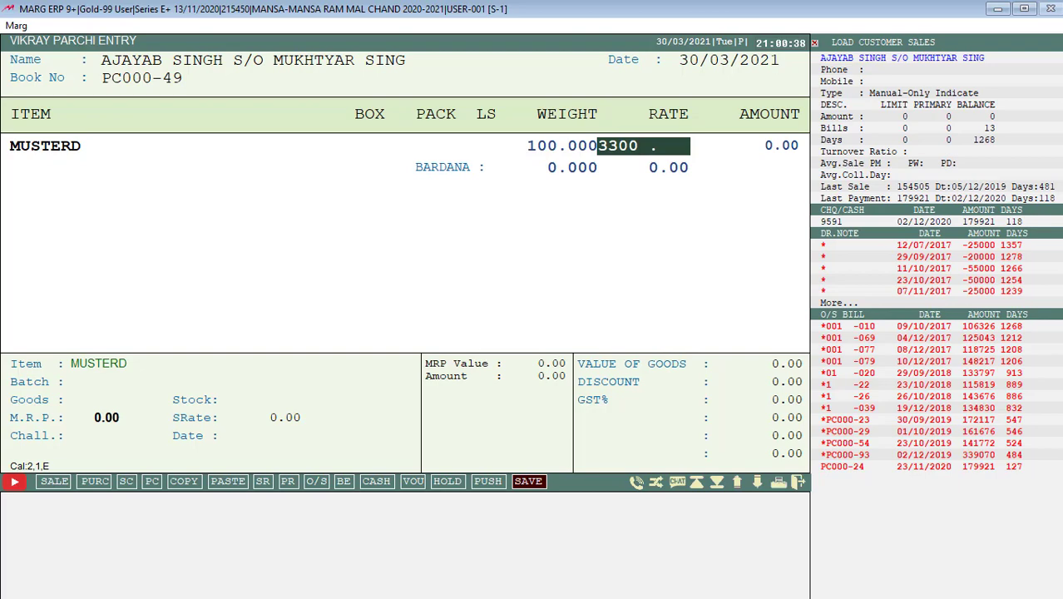
key("Return")
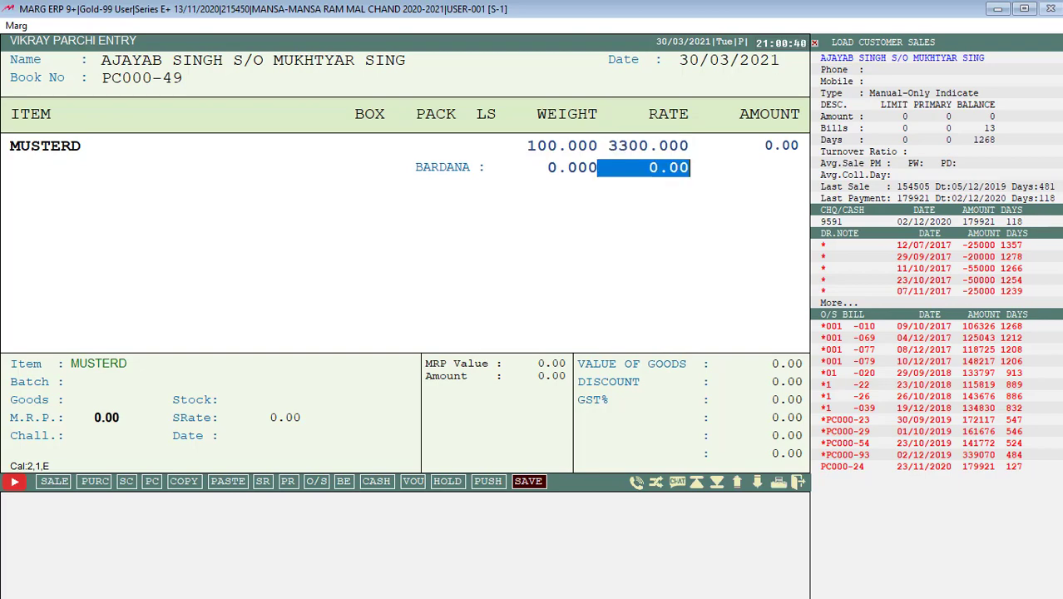
key("Return")
key("Return")
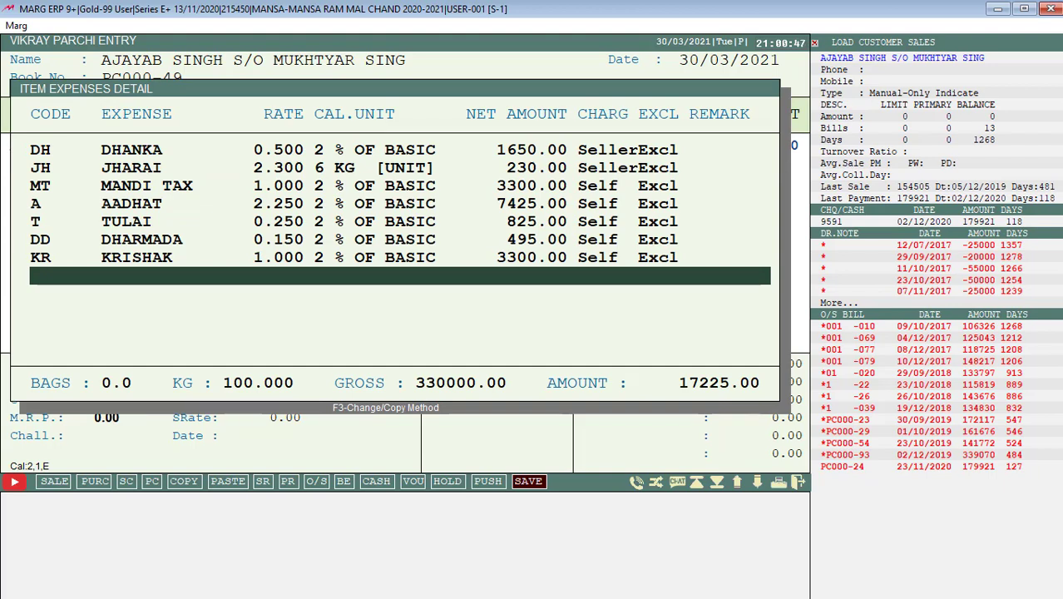
Examine the expense lines charged on the MUSTERD item, from DHANKA to KRISHAK, without adding another expense
key("End")
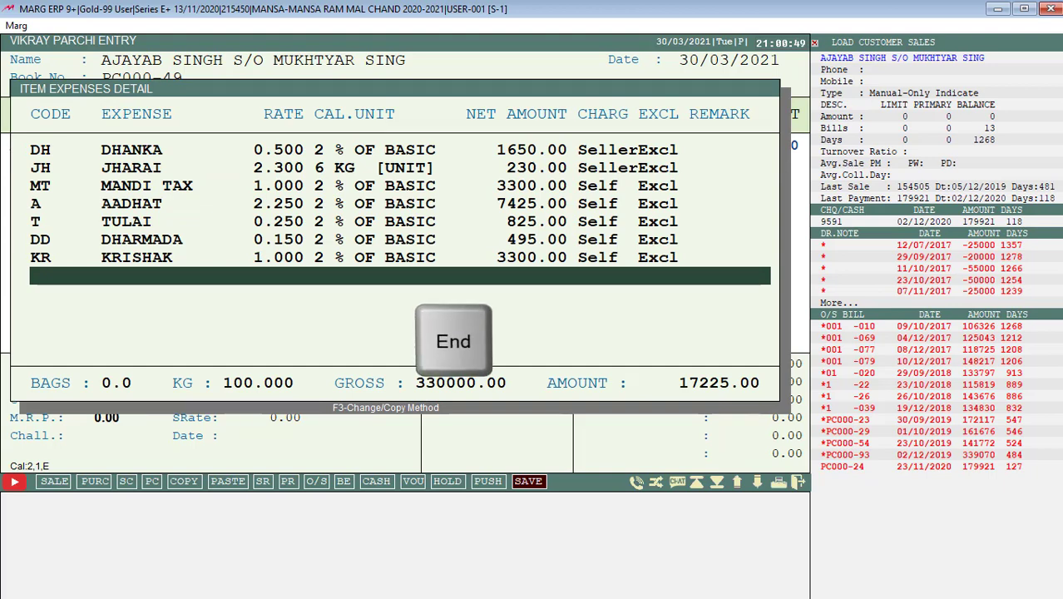
key("Up")
key("Up")
key("Up")
key("Up")
key("Up")
key("Up")
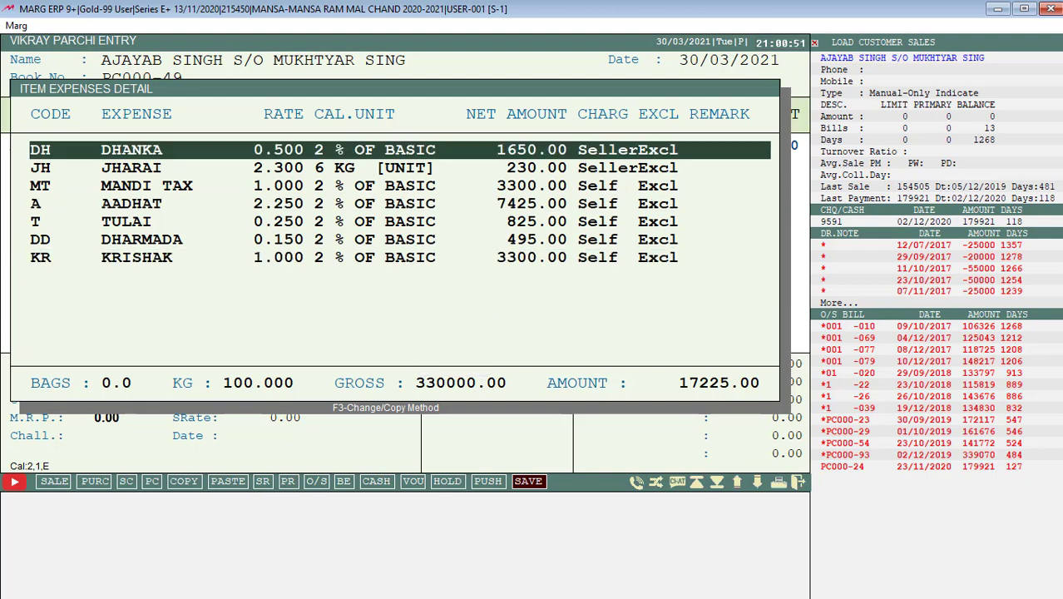
key("Down")
key("Down")
key("Down")
key("Down")
key("Down")
key("Down")
key("Down")
key("Down")
key("Down")
key("Down")
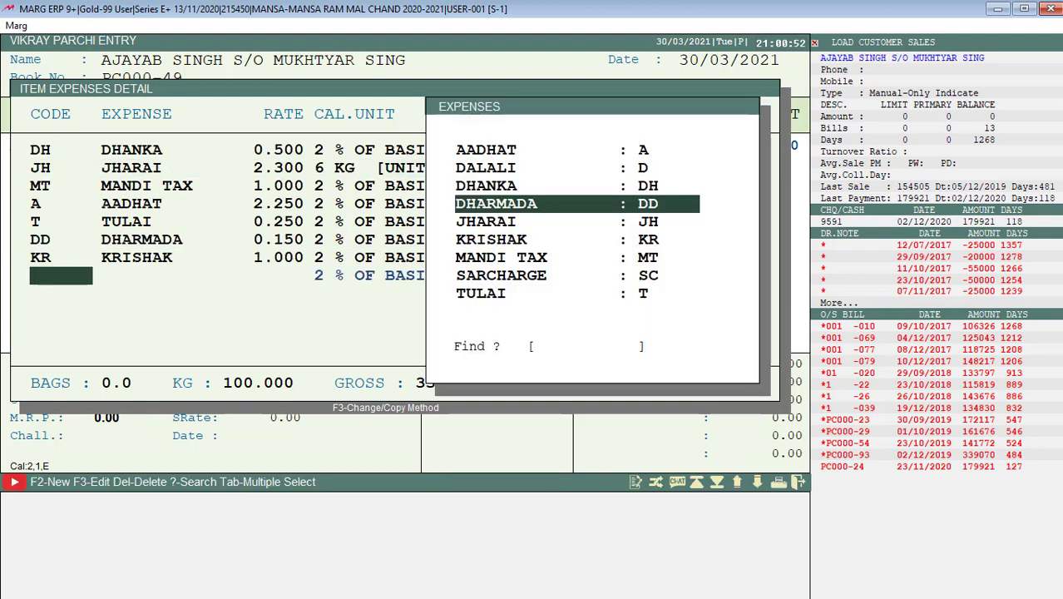
key("Escape")
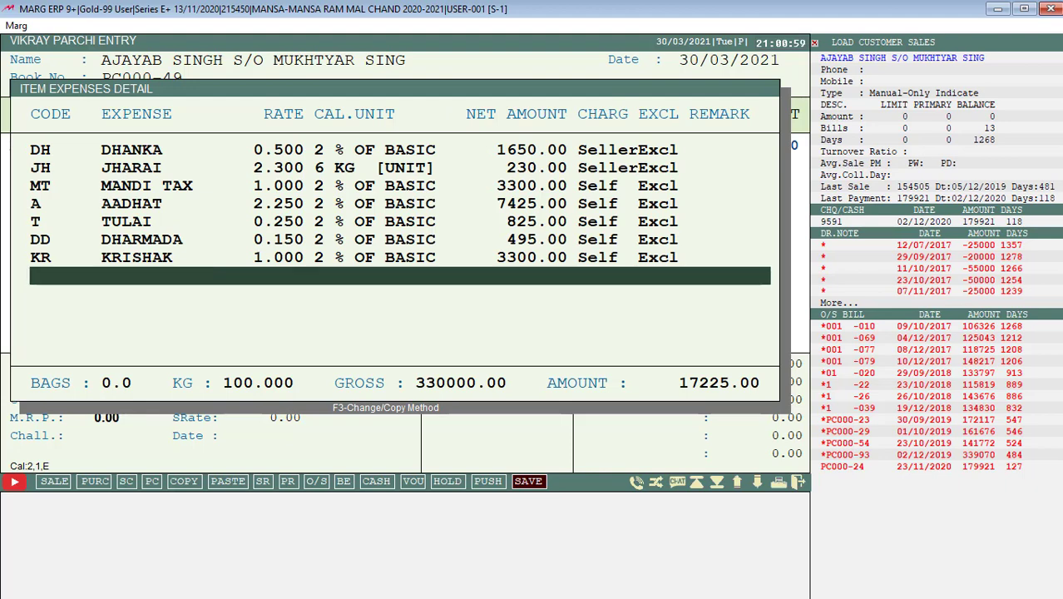
Accept the MUSTERD item's expenses as listed and check the parchi's tax summary
key("Escape")
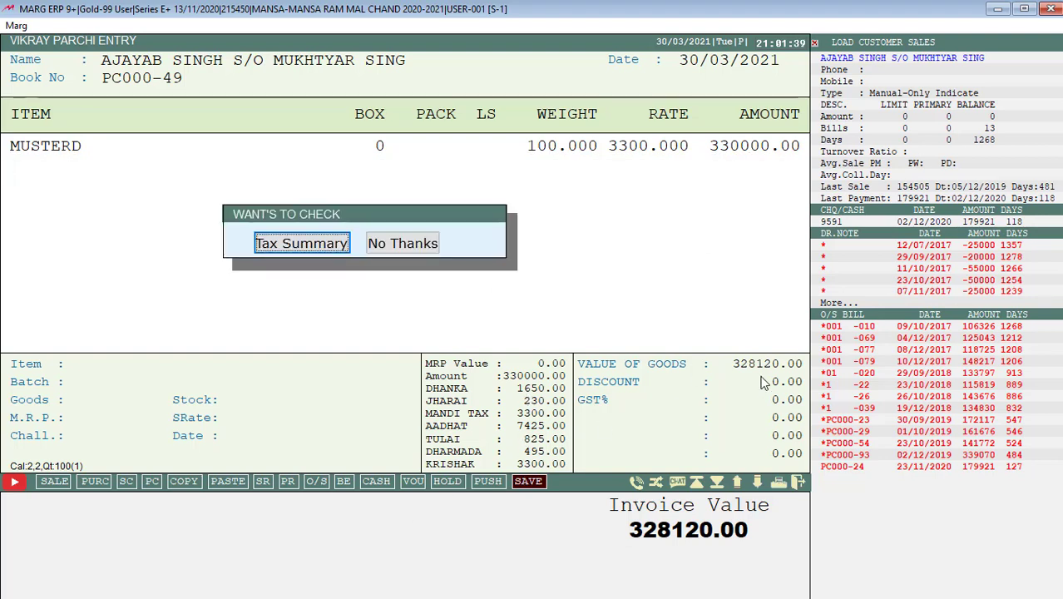
key("Return")
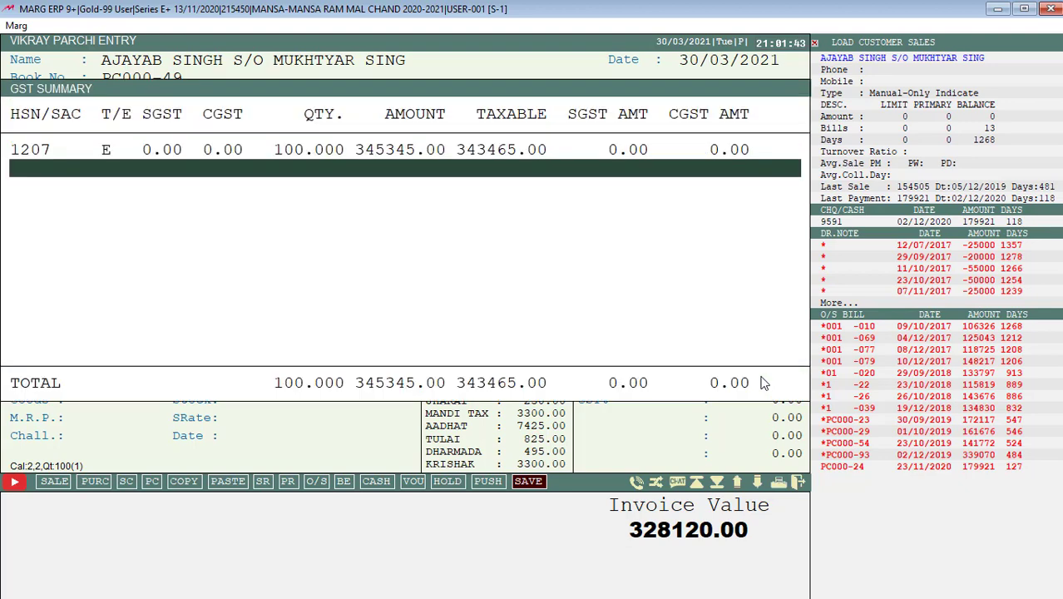
key("Return")
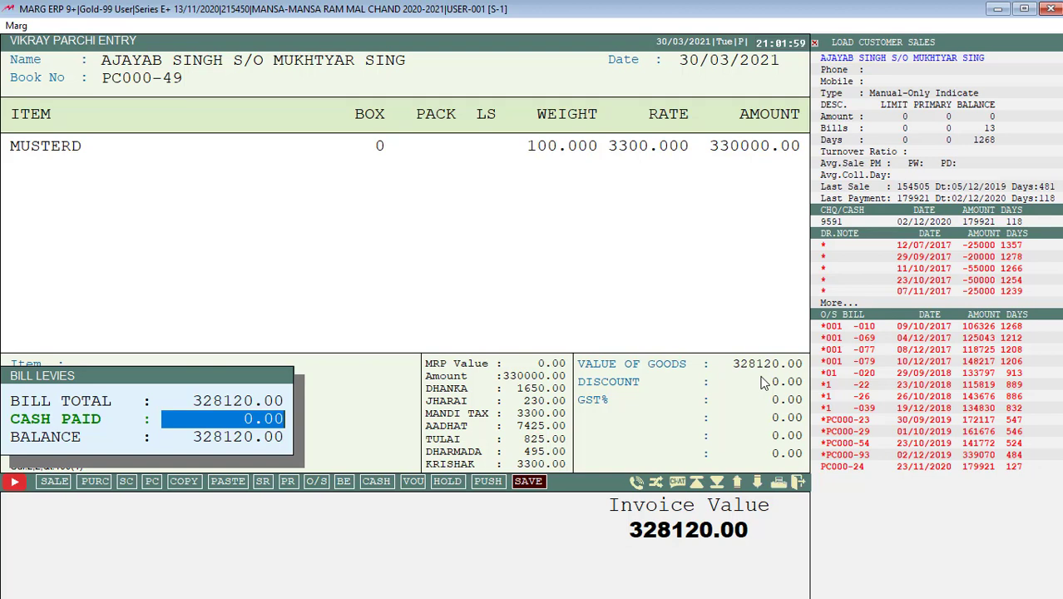
Enter 8120 as the cash paid in the bill levies, then save the Vikray Parchi and leave the entry
type("1")
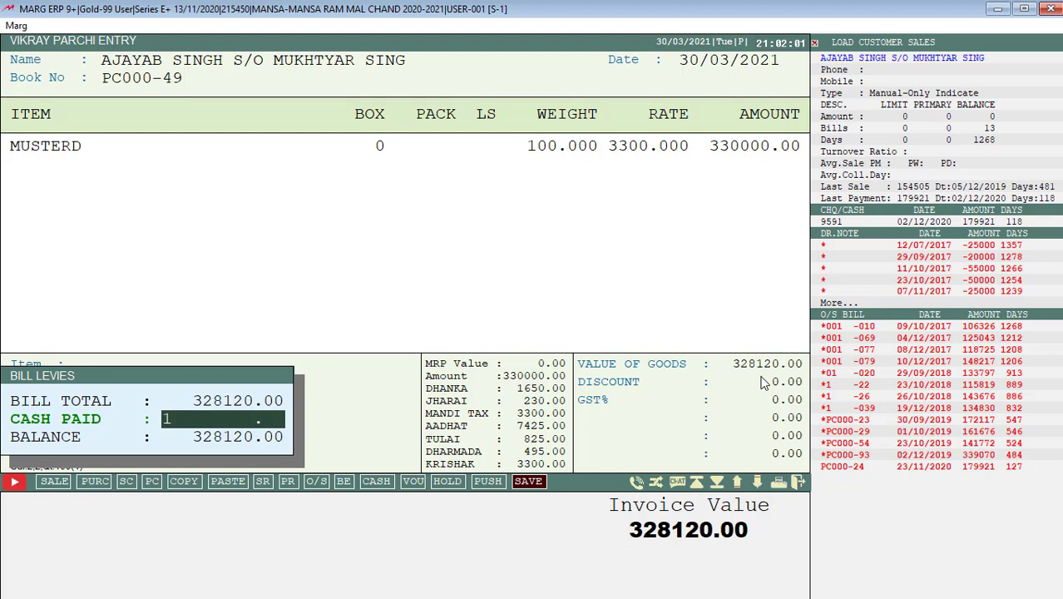
type("11")
type("20")
key("BackSpace")
key("BackSpace")
key("BackSpace")
key("BackSpace")
key("BackSpace")
type("8120")
key("Return")
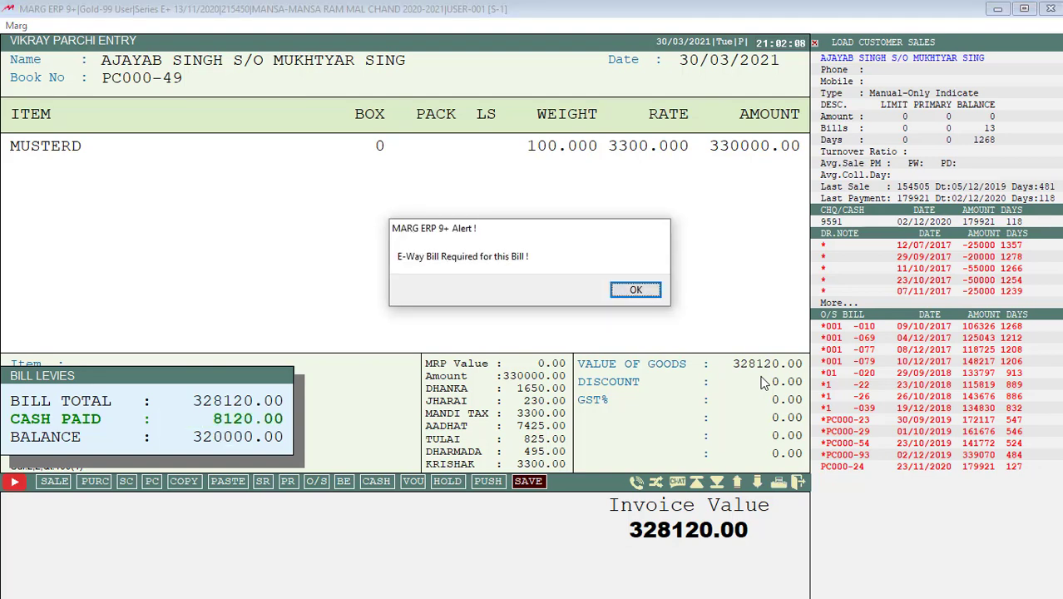
key("Return")
key("Return")
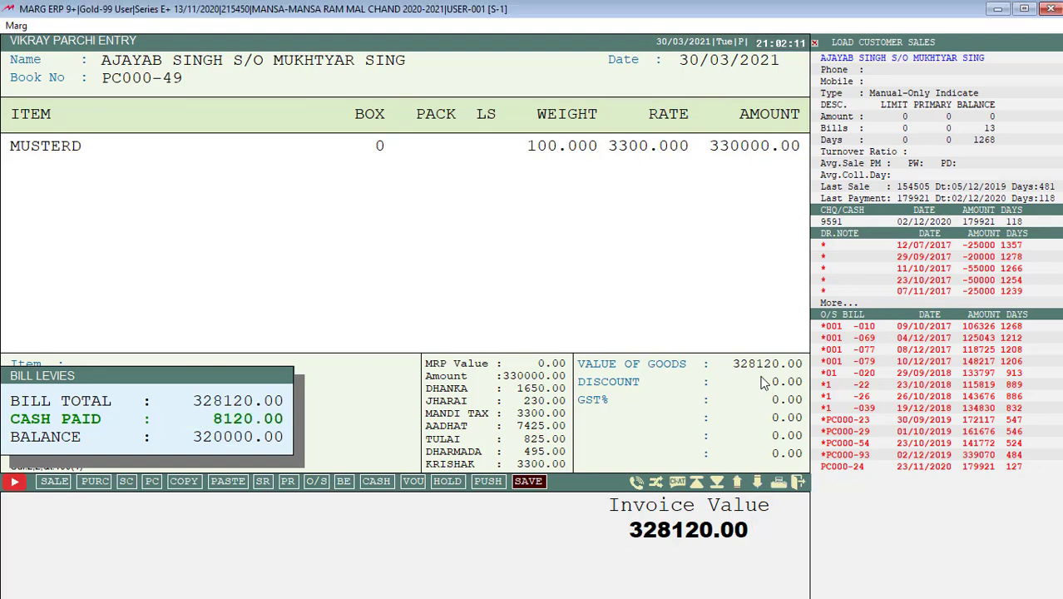
key("Escape")
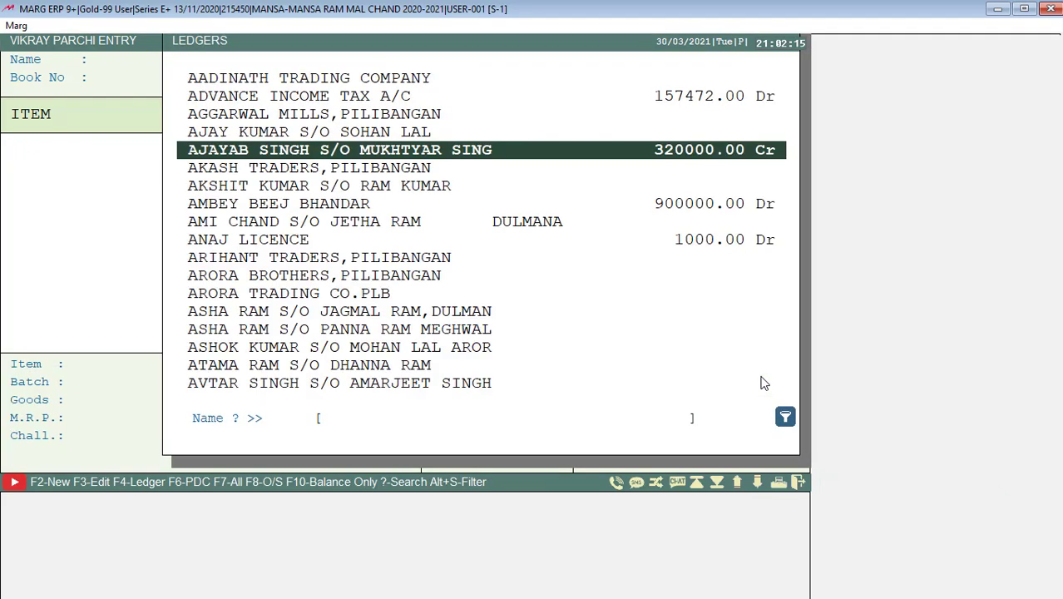
key("Escape")
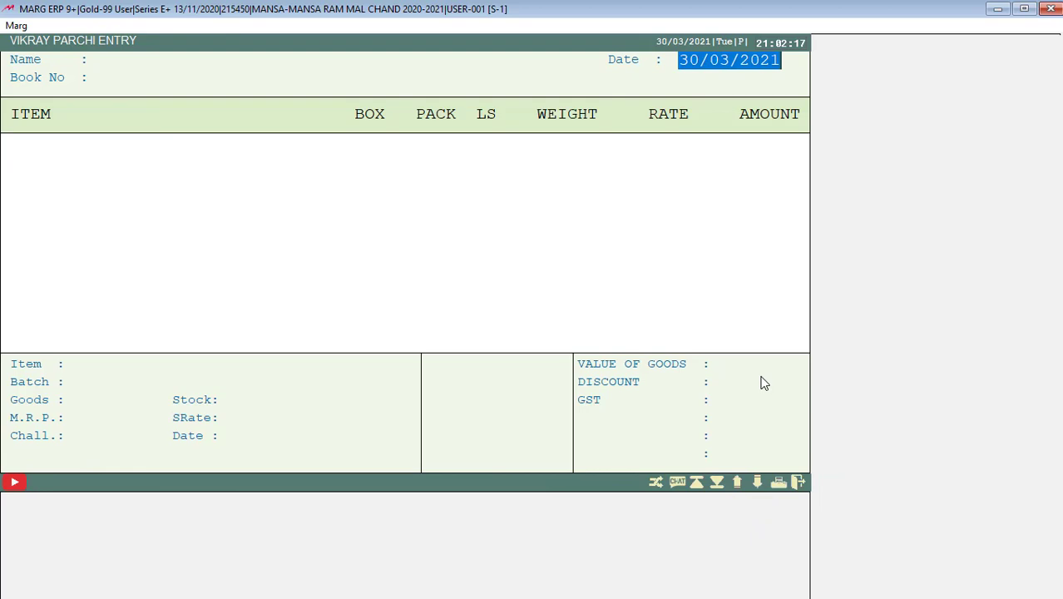
key("Escape")
Find the parchi's party among the ledger accounts and display its ledger for 01/04/2020 to 30/03/2021
key("ctrl+l")
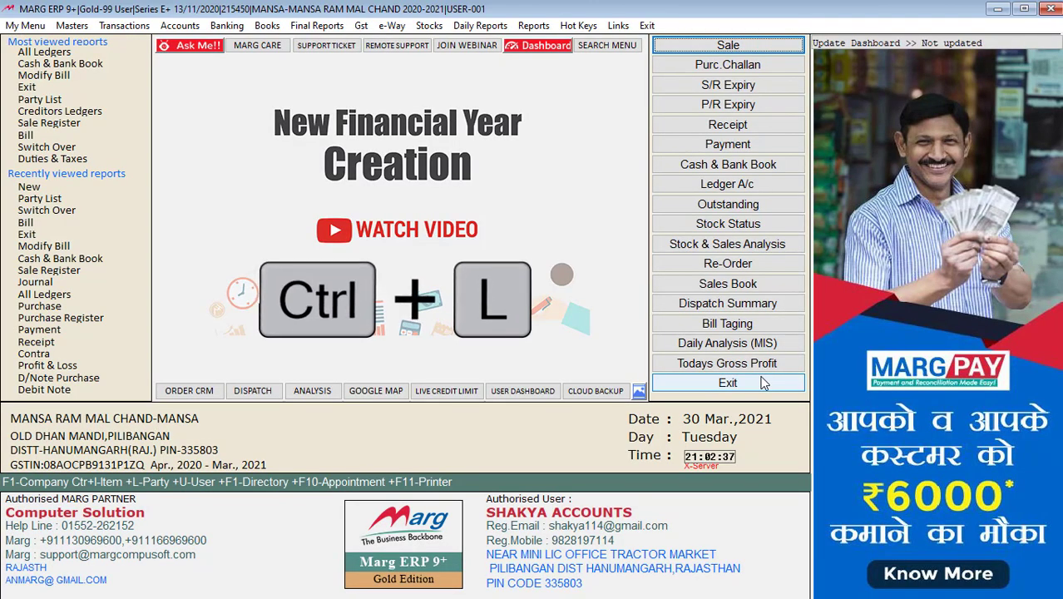
left_click(763, 382)
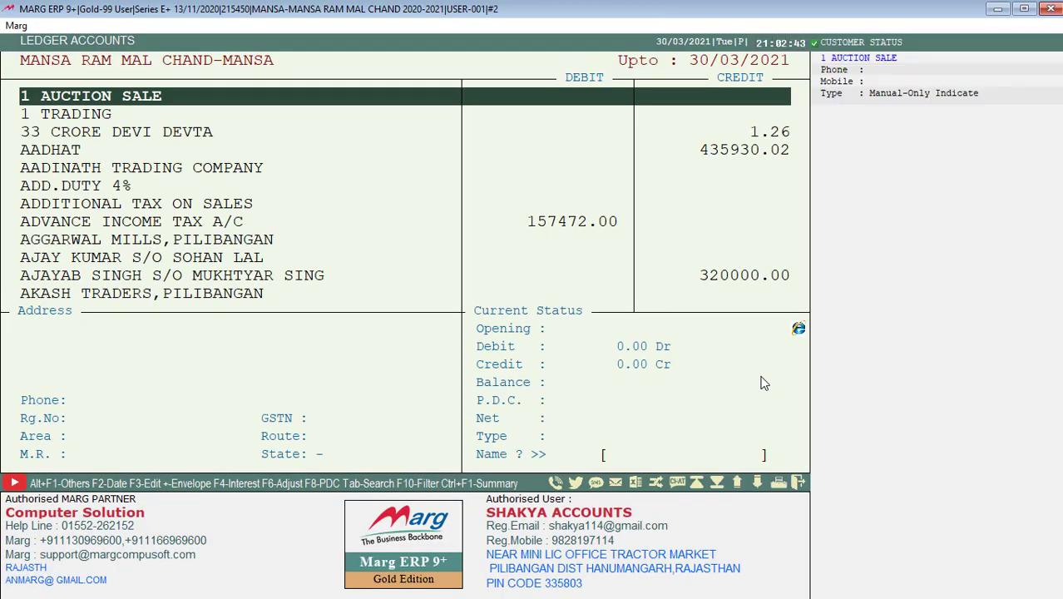
type("AJH")
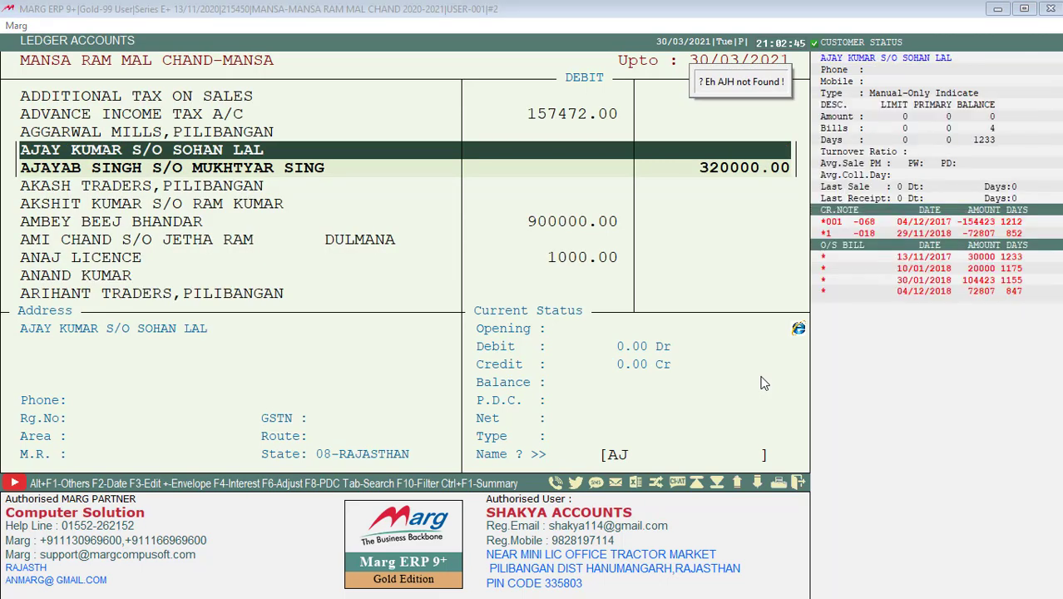
key("Down")
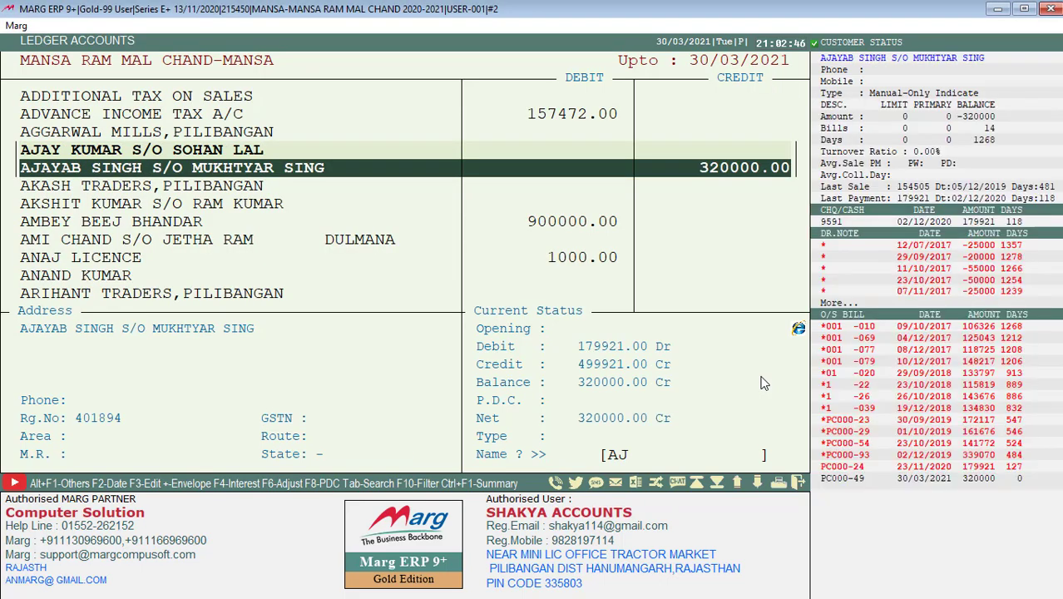
key("Return")
key("Return")
key("Return")
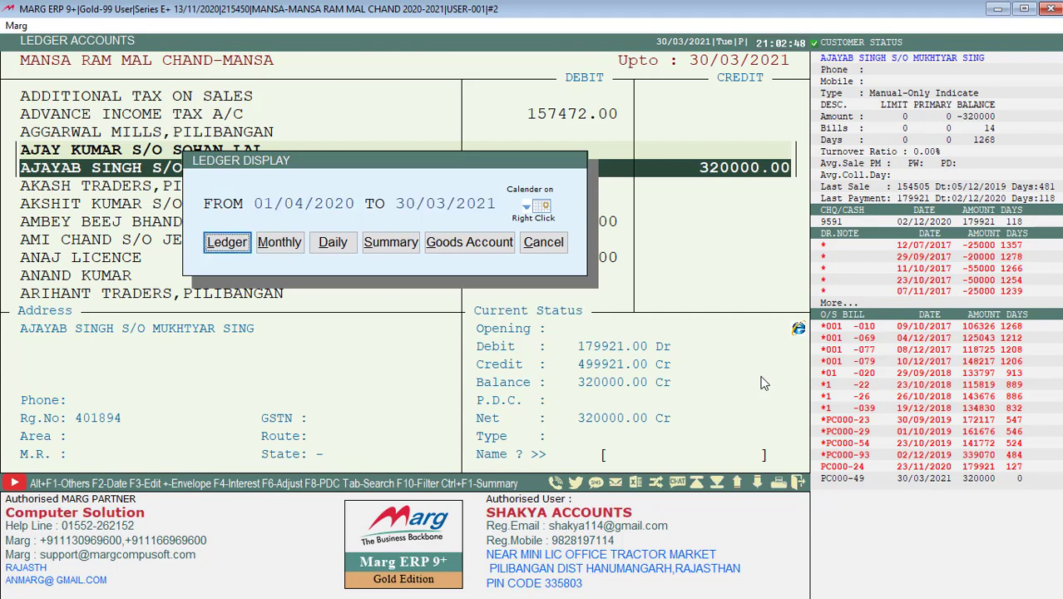
key("Return")
Examine the party's ledger entries, including the 30 March bill, and close the ledger
key("Down")
key("Down")
key("Down")
key("Down")
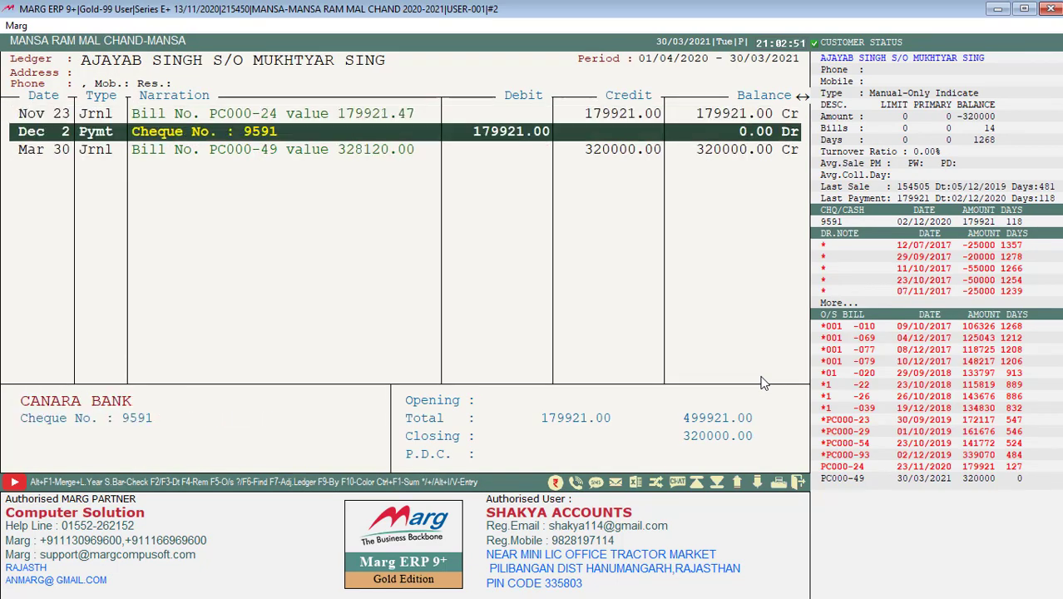
key("Down")
key("Down")
key("Up")
key("Up")
key("Escape")
left_click(226, 24)
left_click(124, 25)
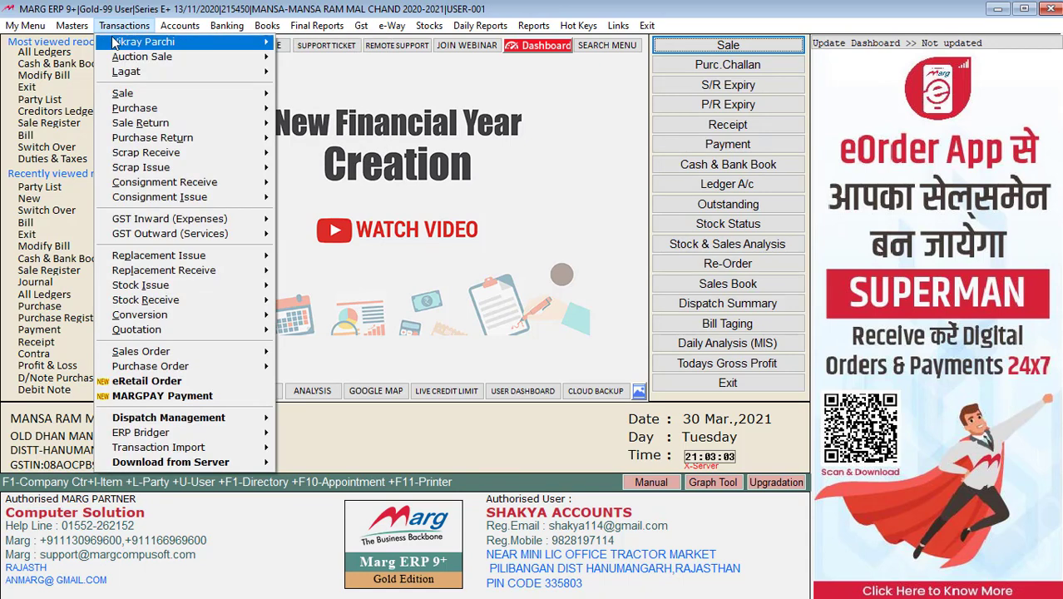
left_click(401, 388)
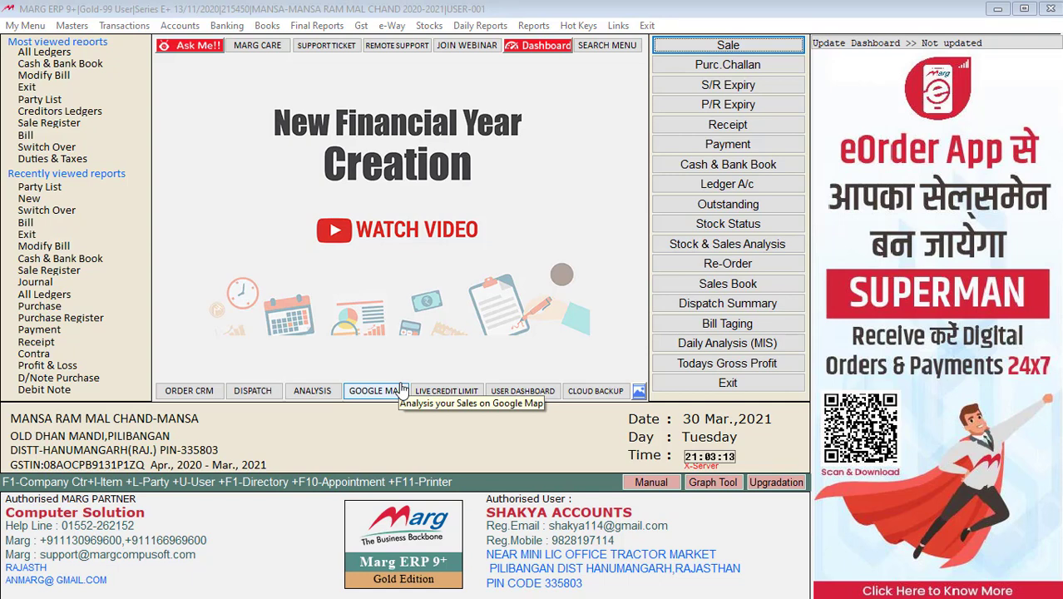
left_click(402, 388)
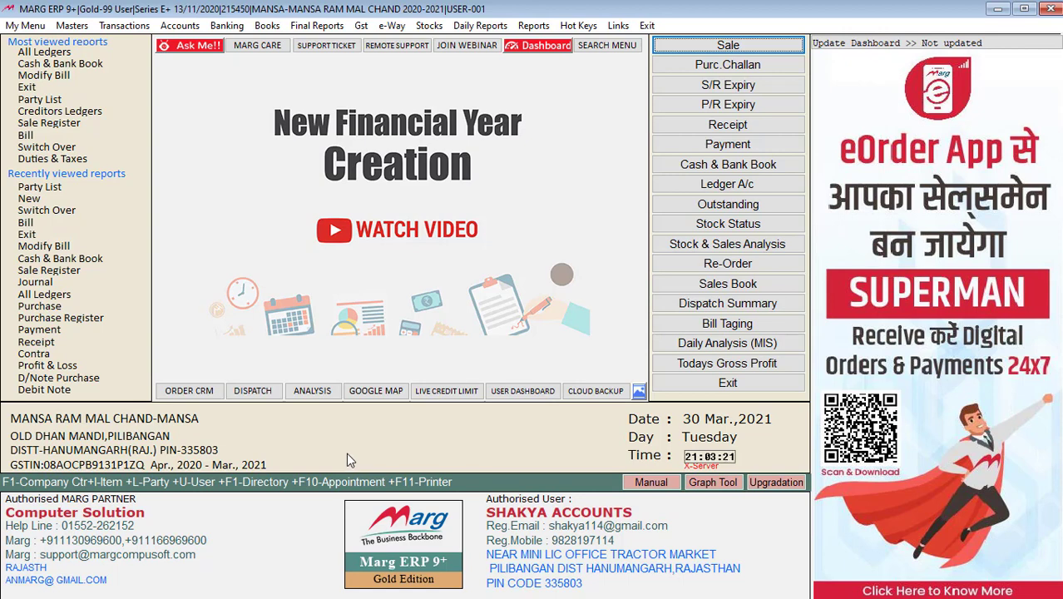
Switch over to the Profit & Loss A/C and open the breakdown of its Purchase A/c
key("ctrl+j")
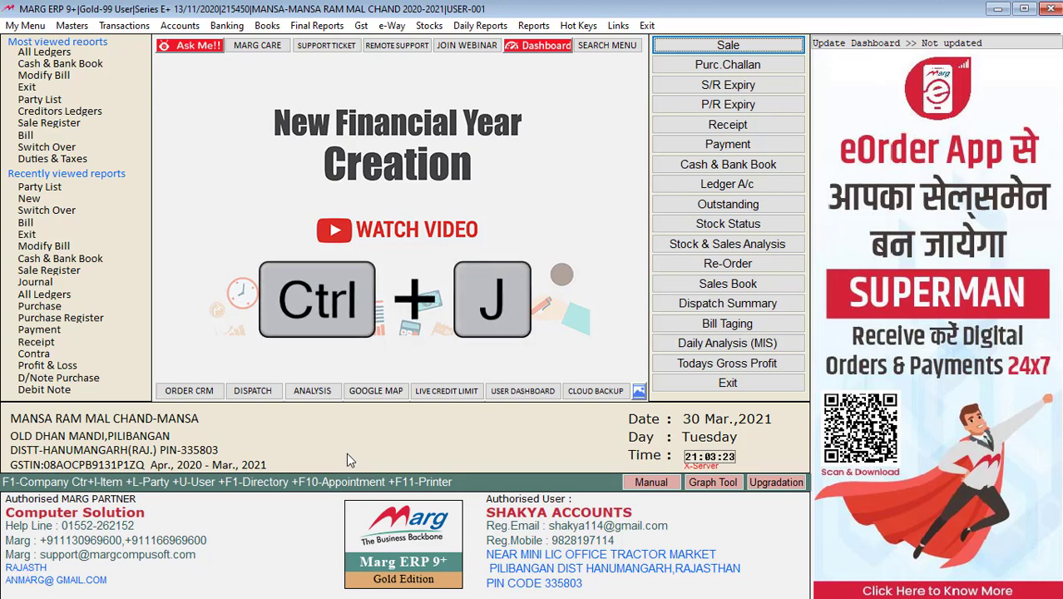
key("ctrl+s")
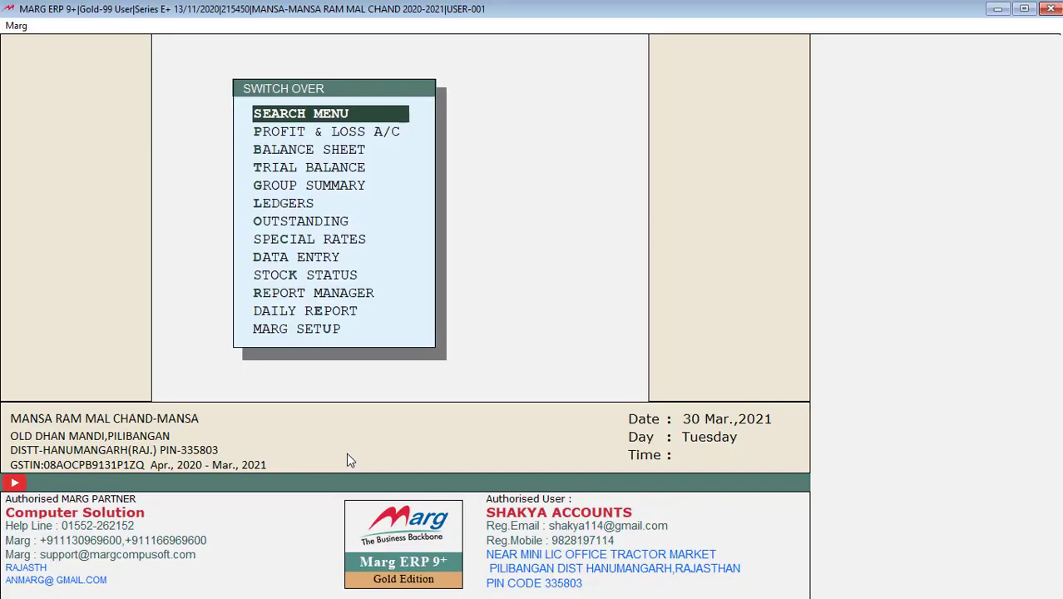
key("Down")
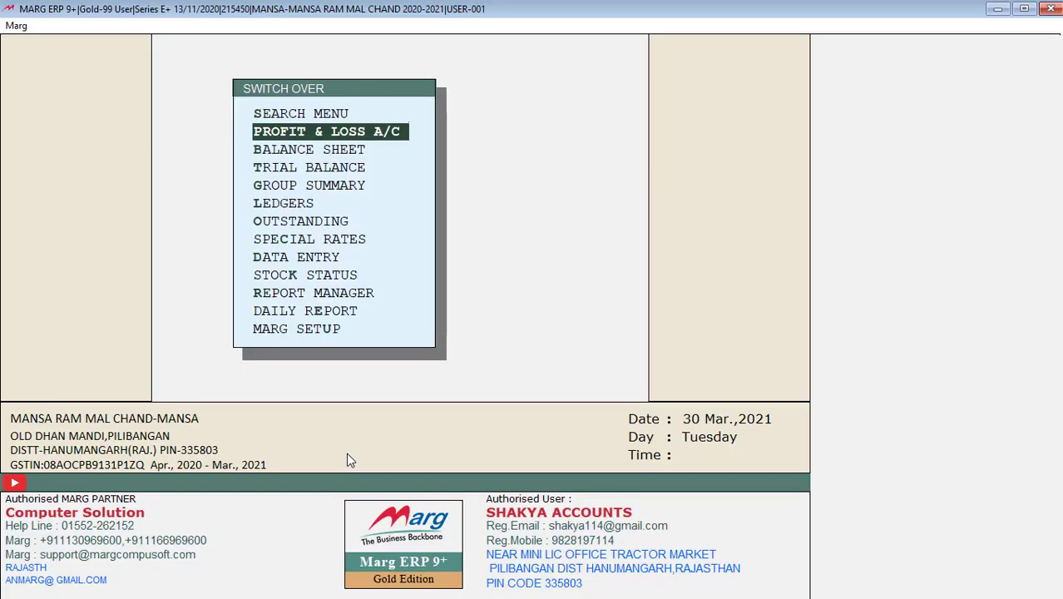
key("Return")
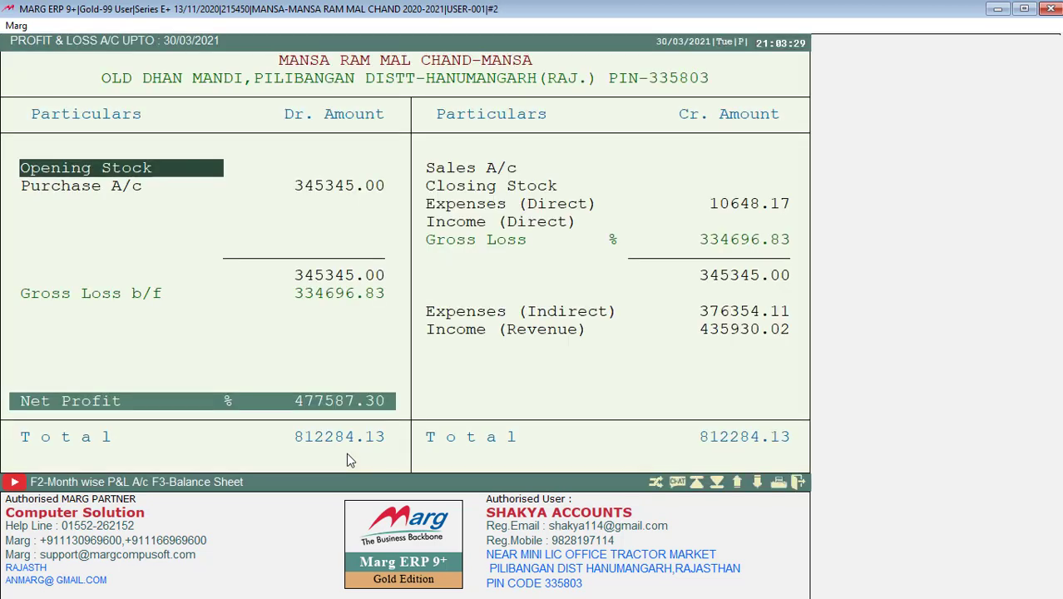
key("Down")
key("Return")
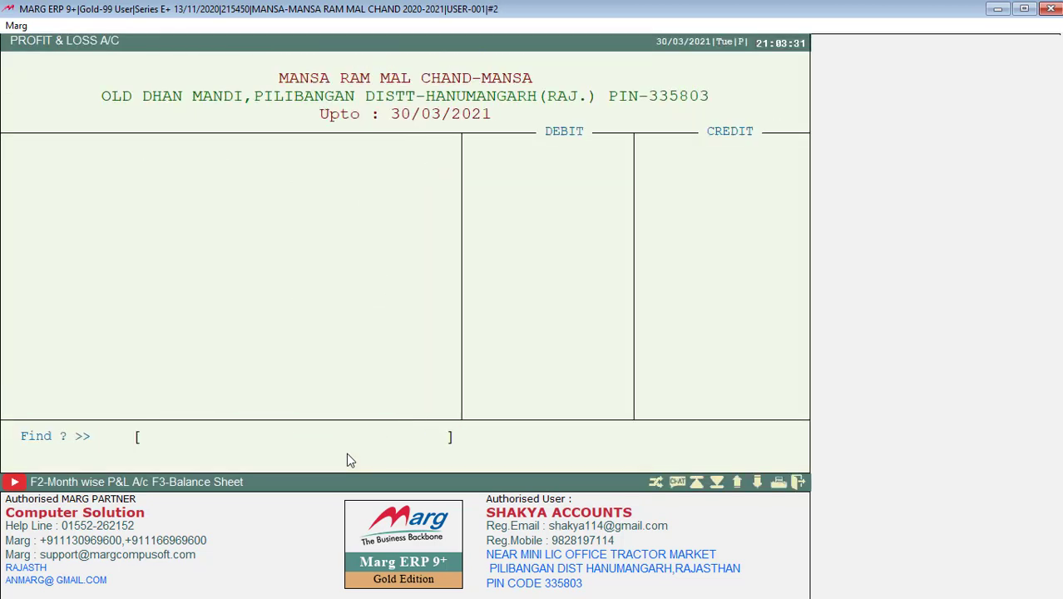
Display the MUSTERD TRADING ledger from the purchase breakdown, check its purchase entry and return to the account list
key("Down")
key("Down")
key("Down")
key("Down")
key("Down")
key("Down")
key("Down")
key("End")
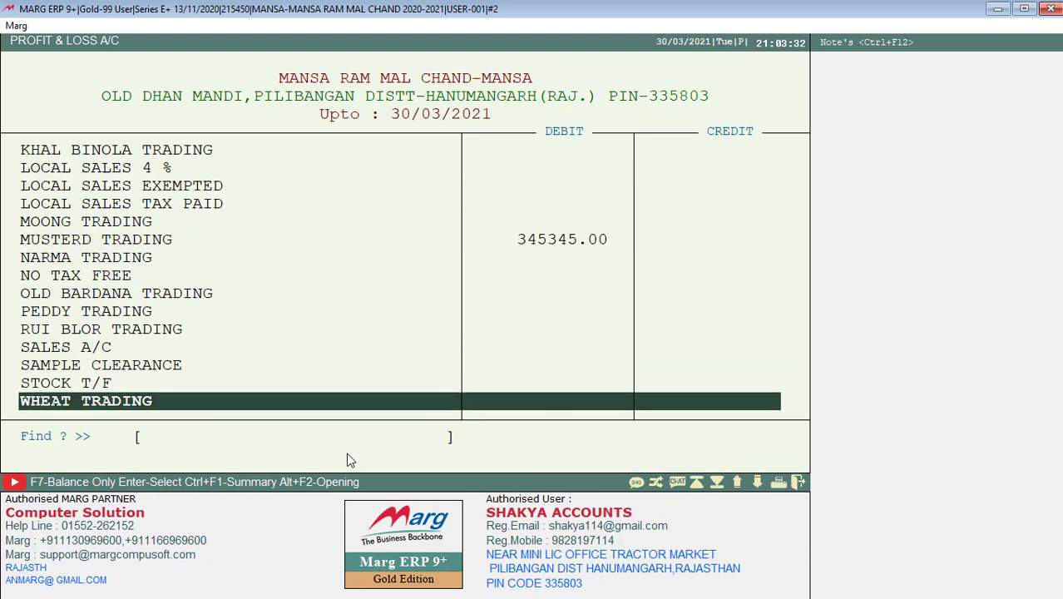
key("Up")
key("Up")
key("Up")
key("Up")
key("Up")
key("Up")
key("Up")
key("Up")
key("Up")
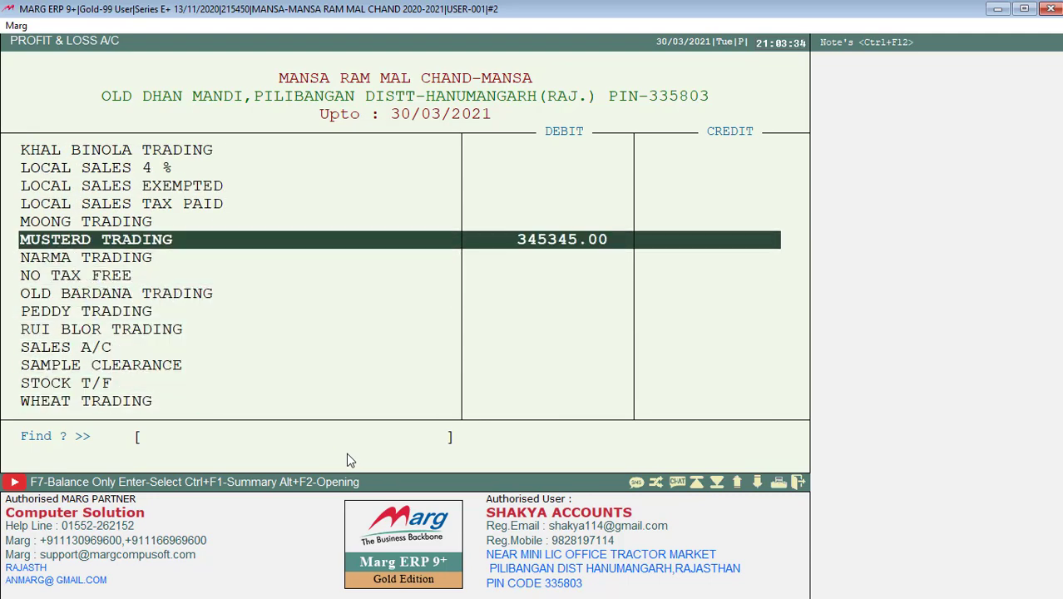
key("Return")
key("Return")
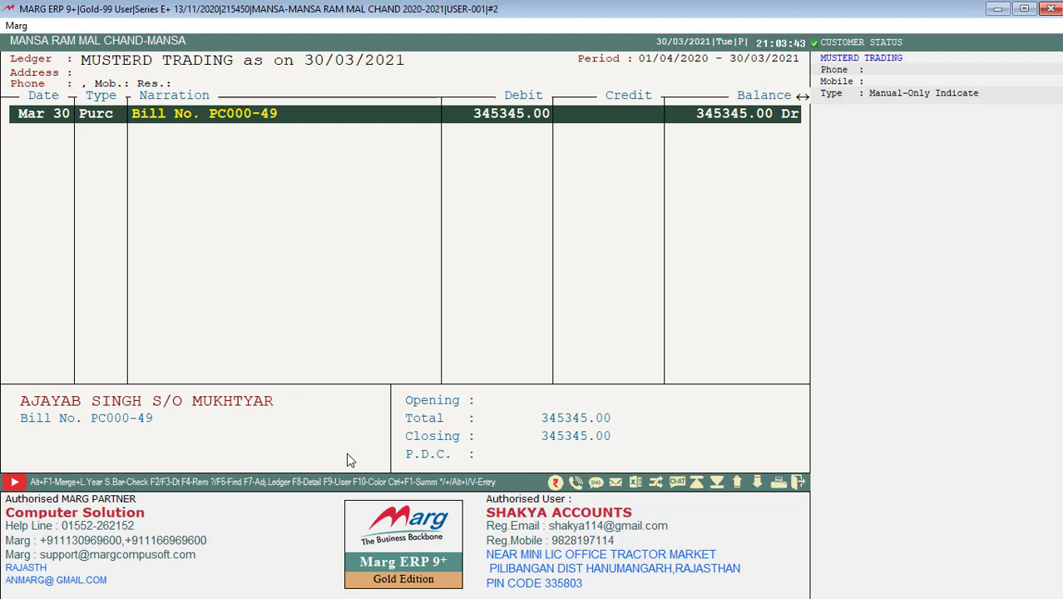
key("Escape")
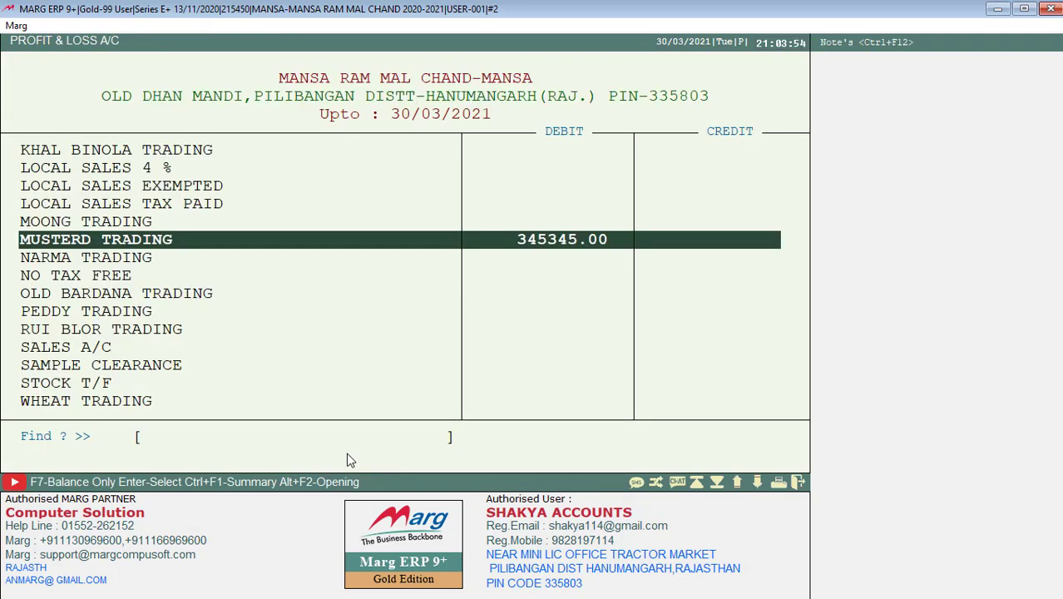
Close the purchase breakdown and the Profit & Loss A/C, and start a new sale bill
key("Escape")
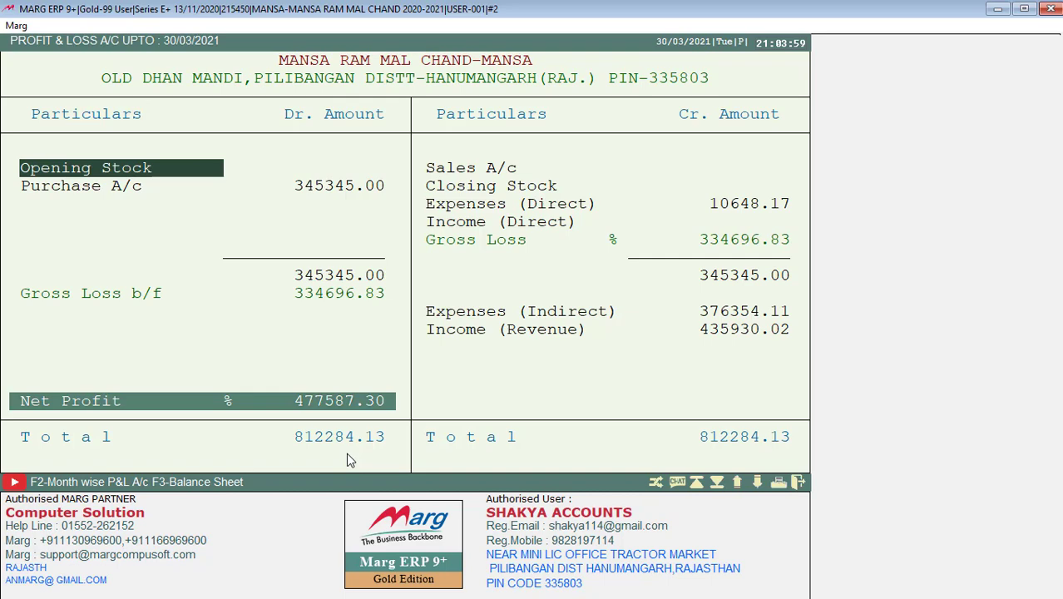
key("Escape")
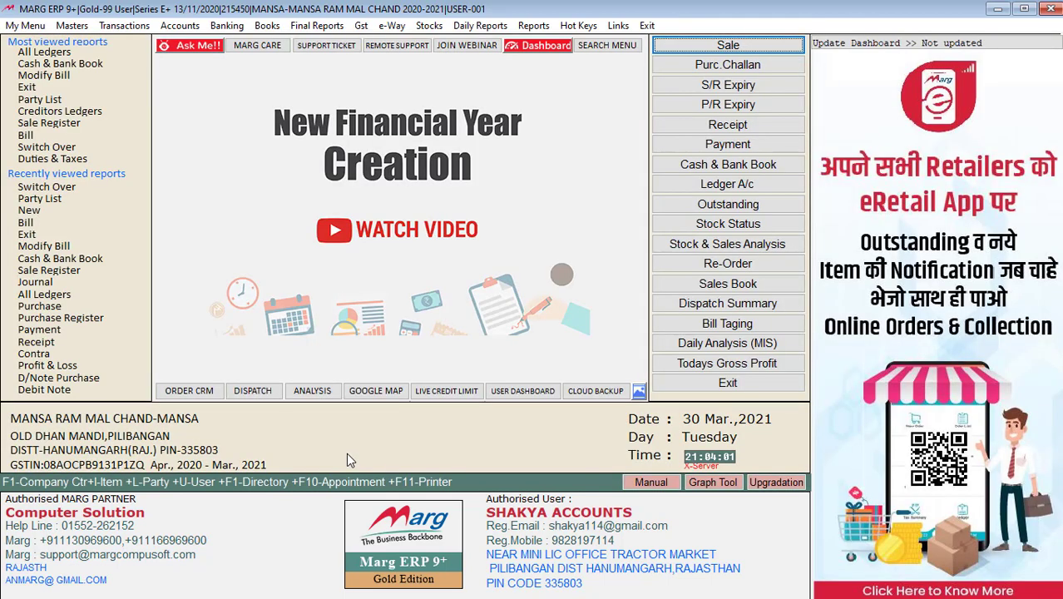
left_click(123, 26)
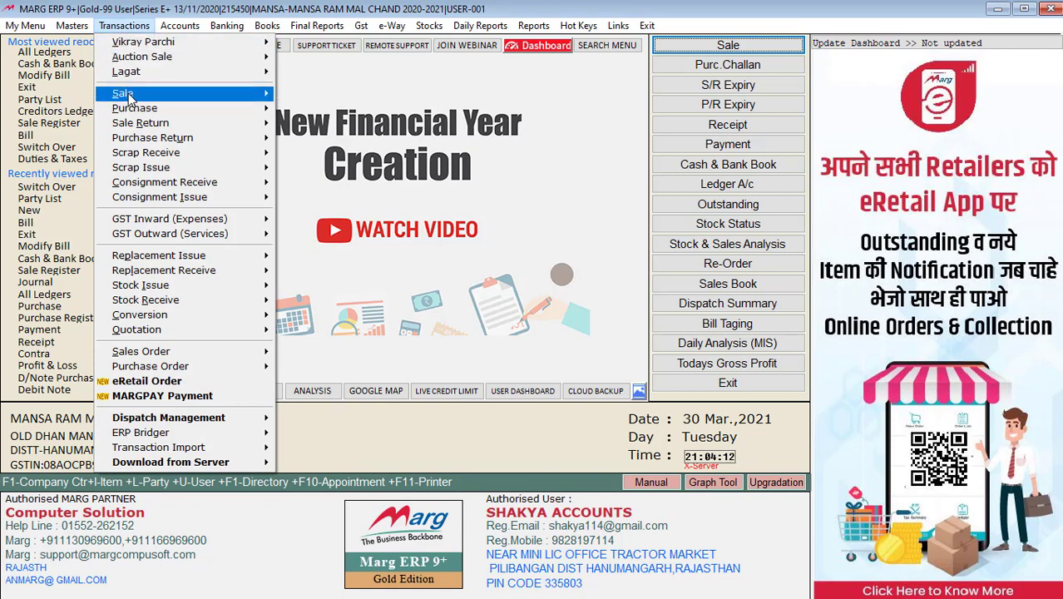
mouse_move(128, 97)
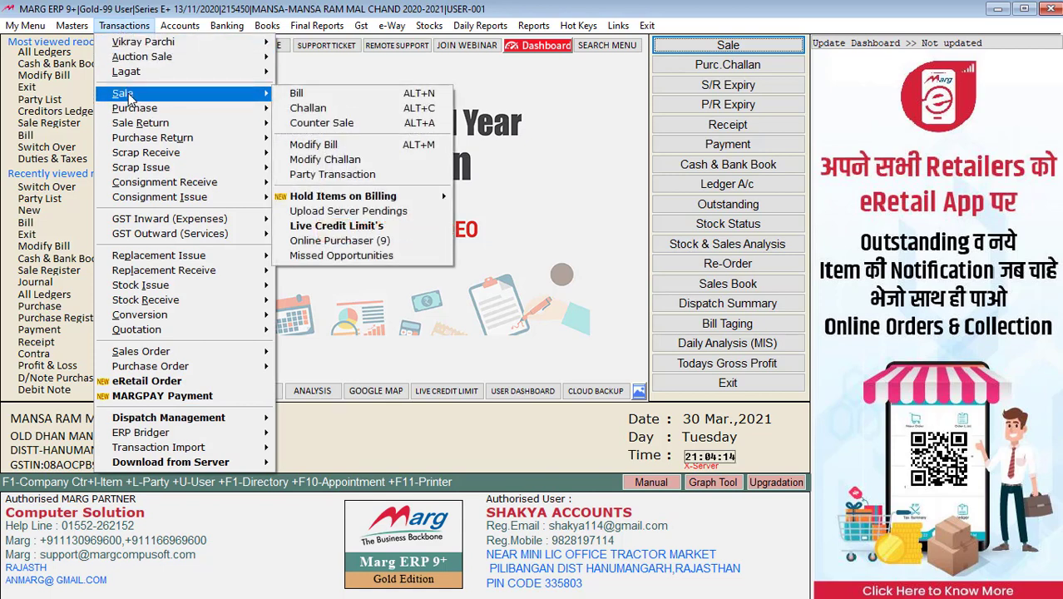
left_click(319, 94)
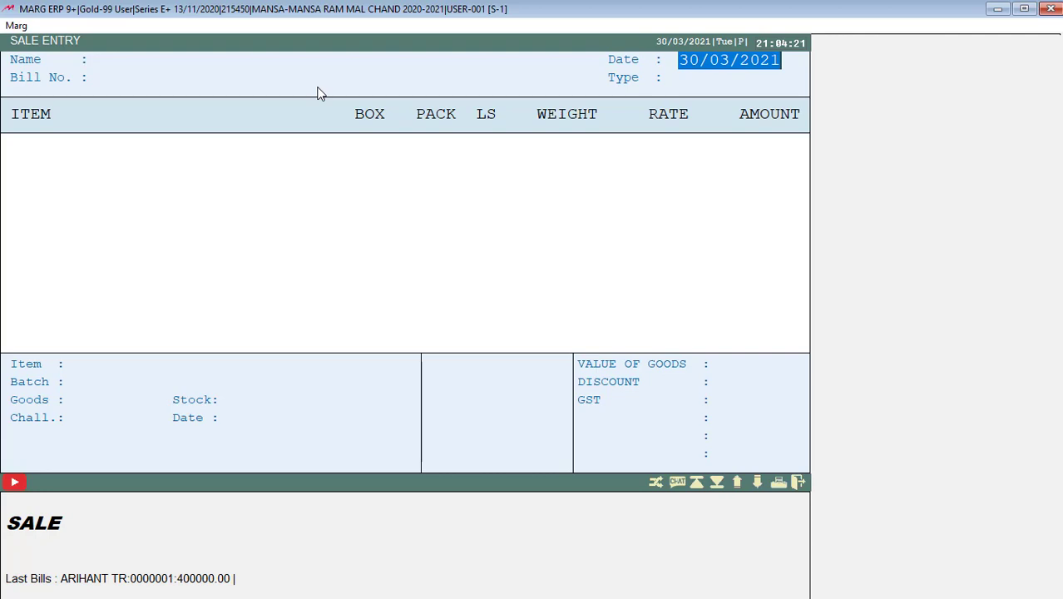
Date the sale 30/03/2021, select ARIHANT TRADERS,PILIBANGAN as the party, skip its contact details and accept the offered bill number and LOCAL type
key("Return")
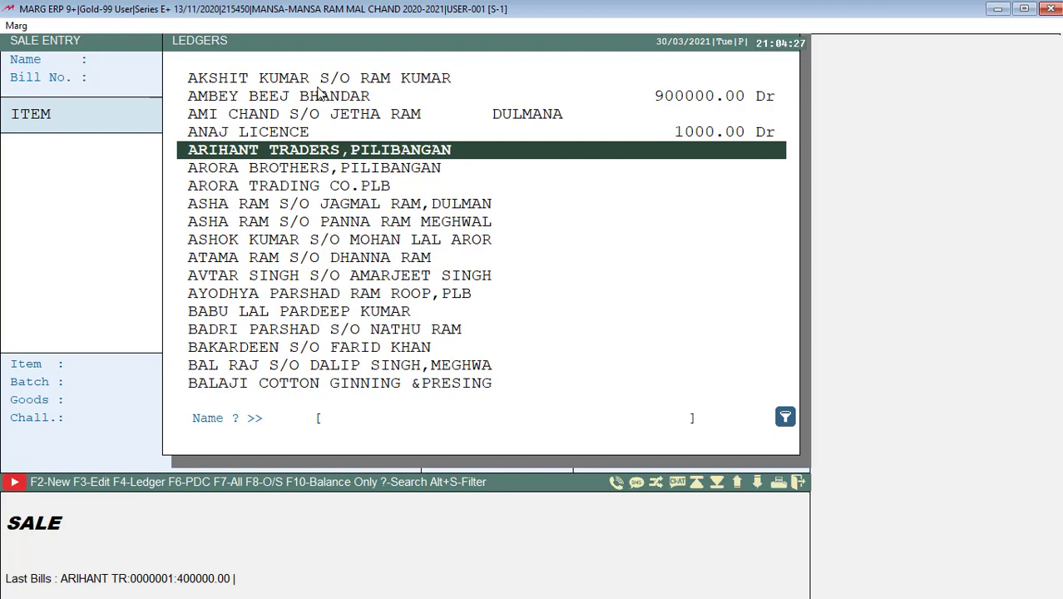
key("Down")
key("Up")
key("Return")
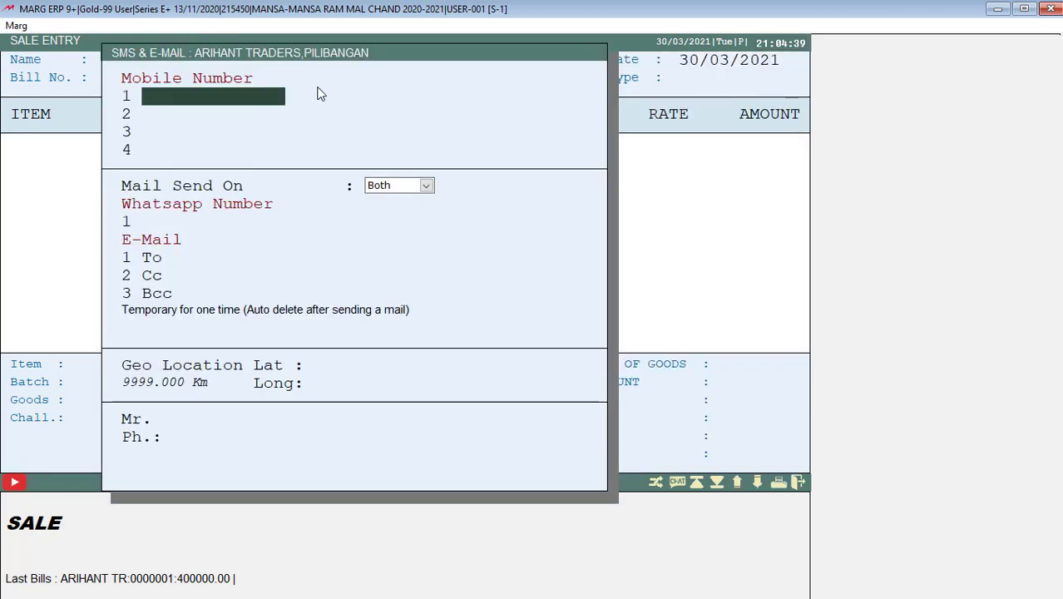
key("Escape")
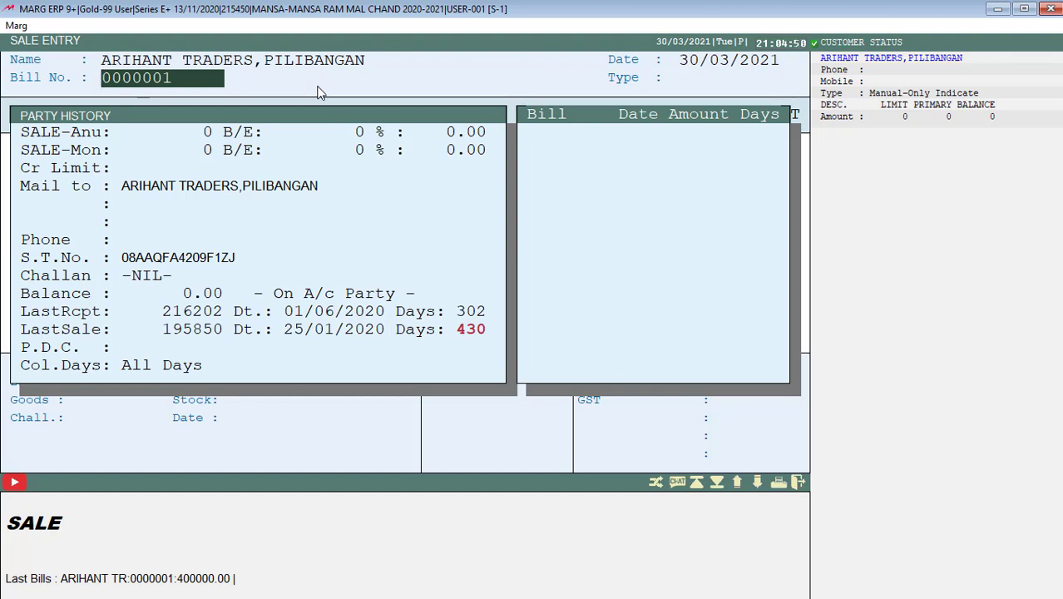
key("Return")
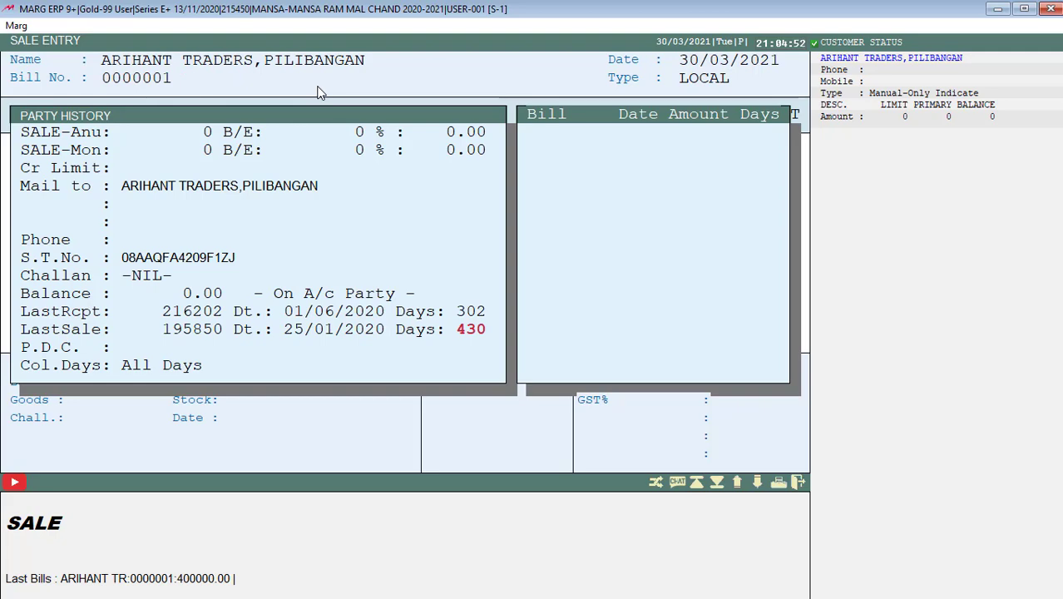
key("Return")
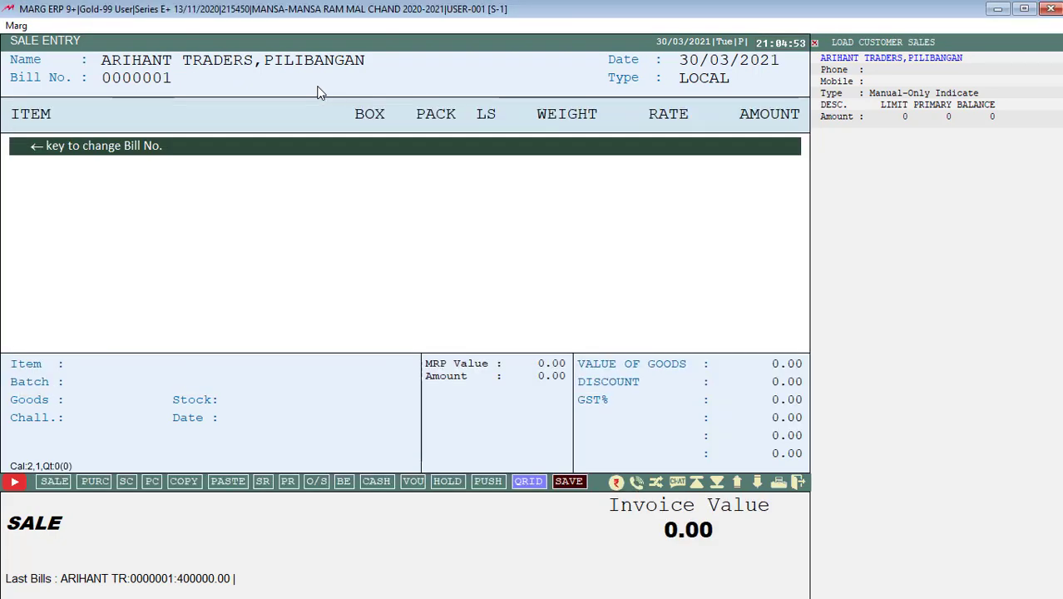
Add the item MUSTERD from the Self batch to the bill with weight 100 and rate 4000
key("Return")
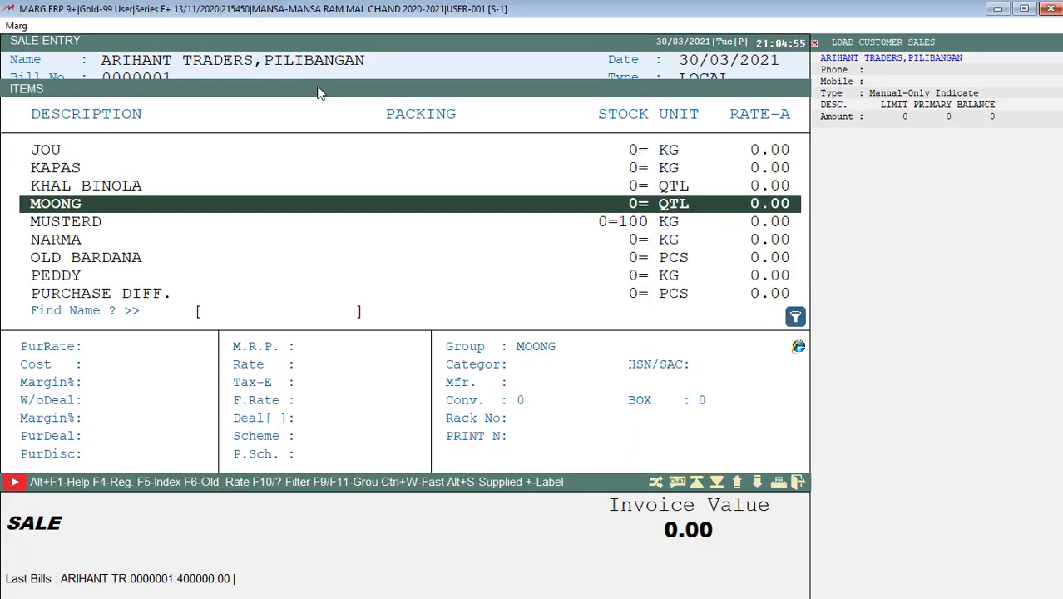
key("Down")
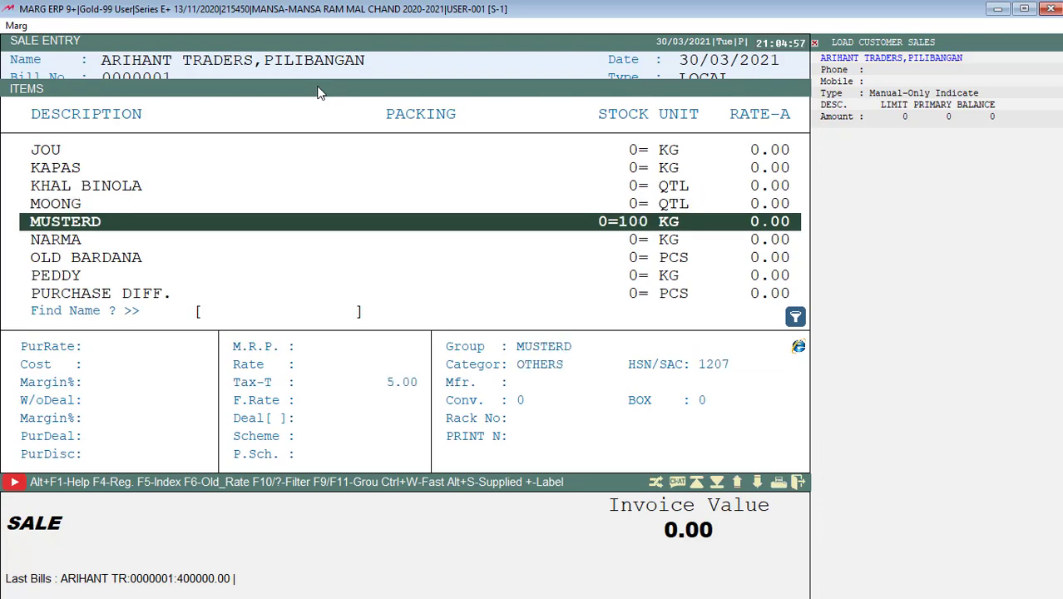
key("Return")
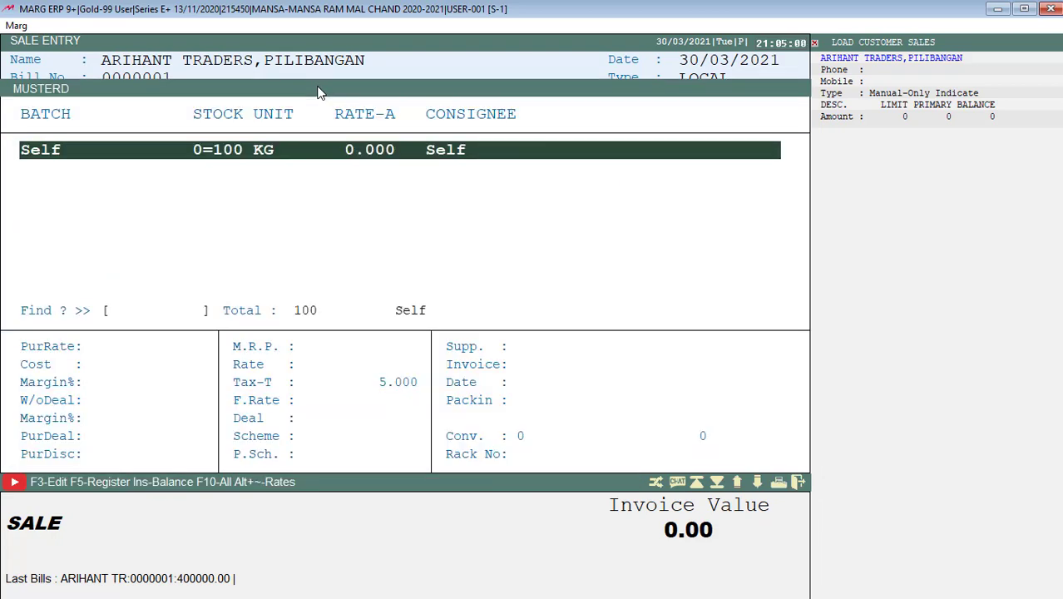
key("Return")
type("100 .")
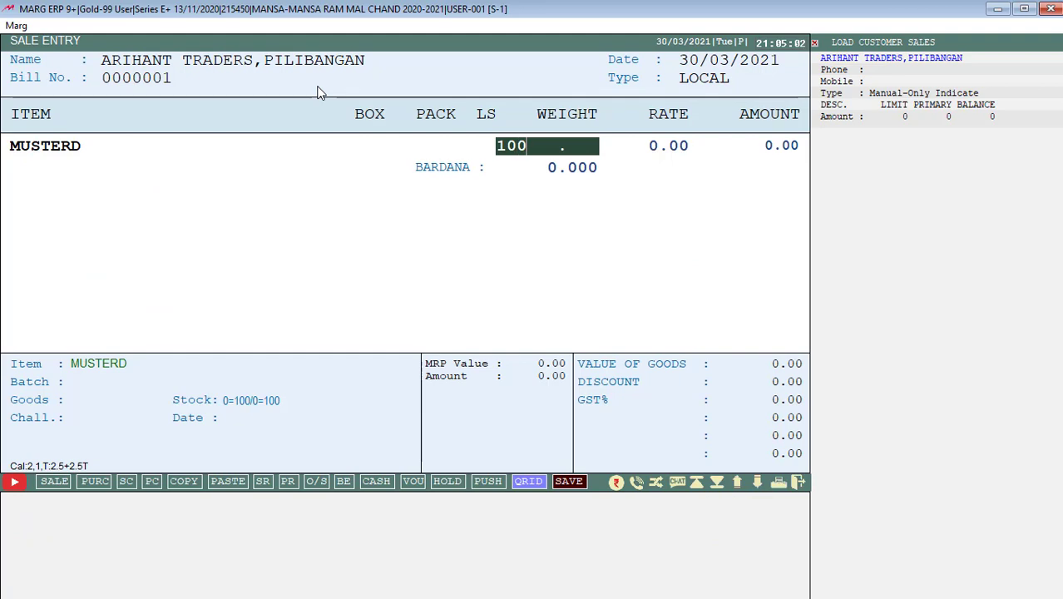
key("Return")
key("Return")
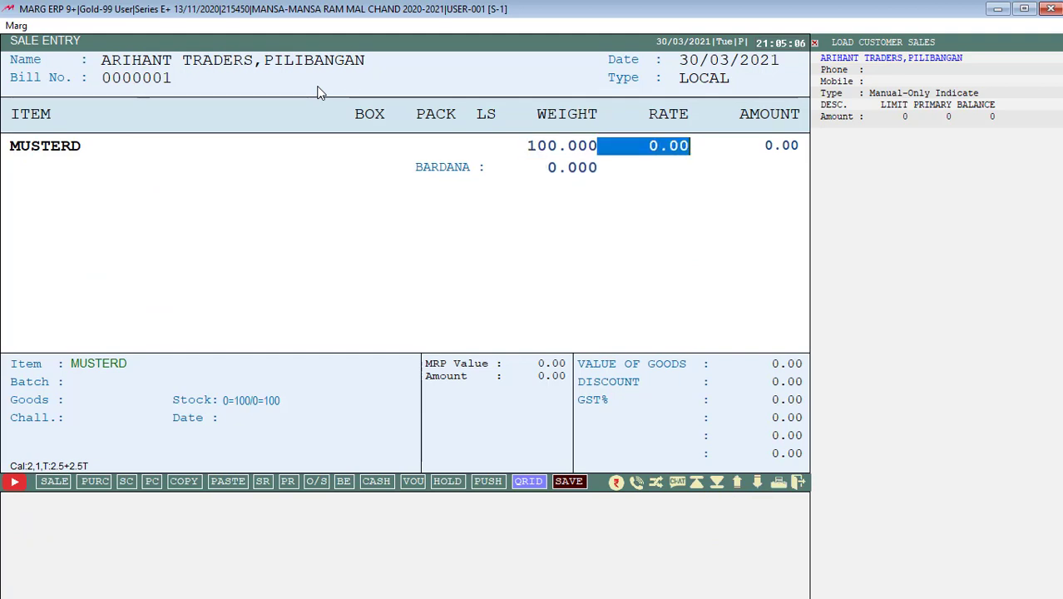
type("4000 .")
key("Return")
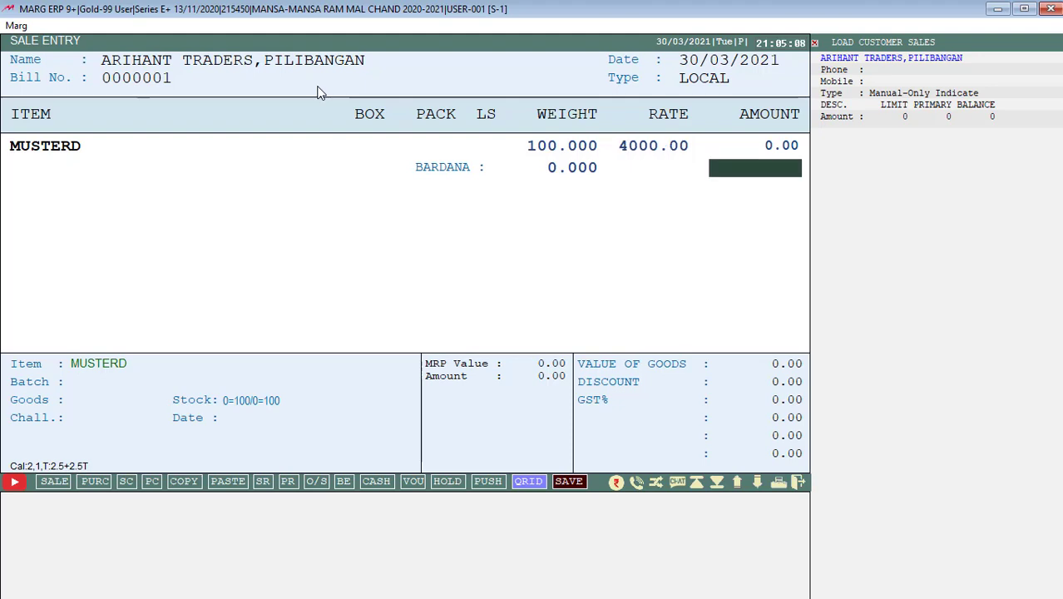
key("Return")
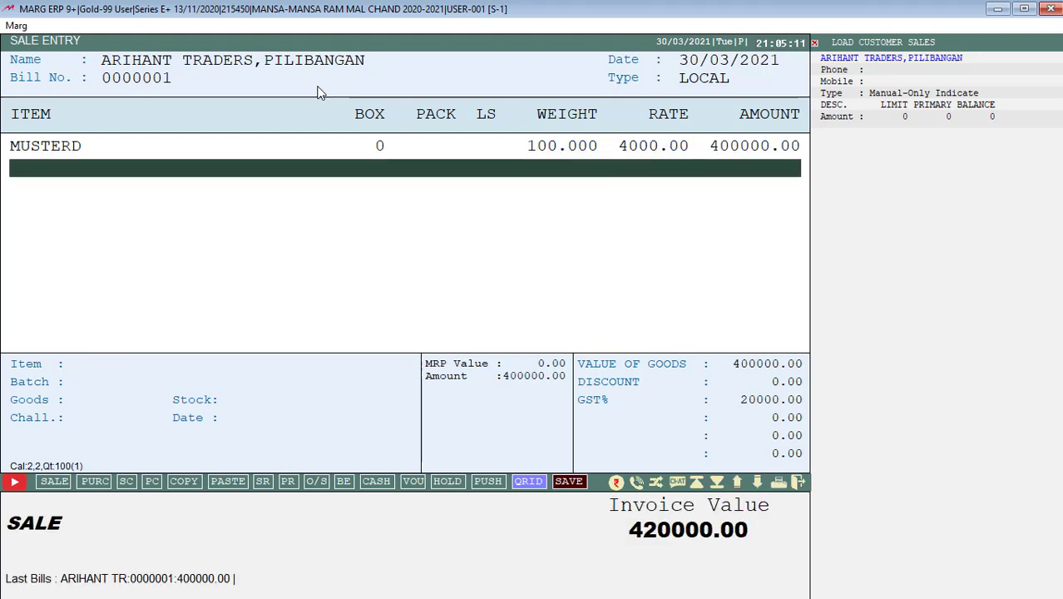
Save the sale bill with zero adjustment and no cash received, skip printing and leave sale entry
key("Return")
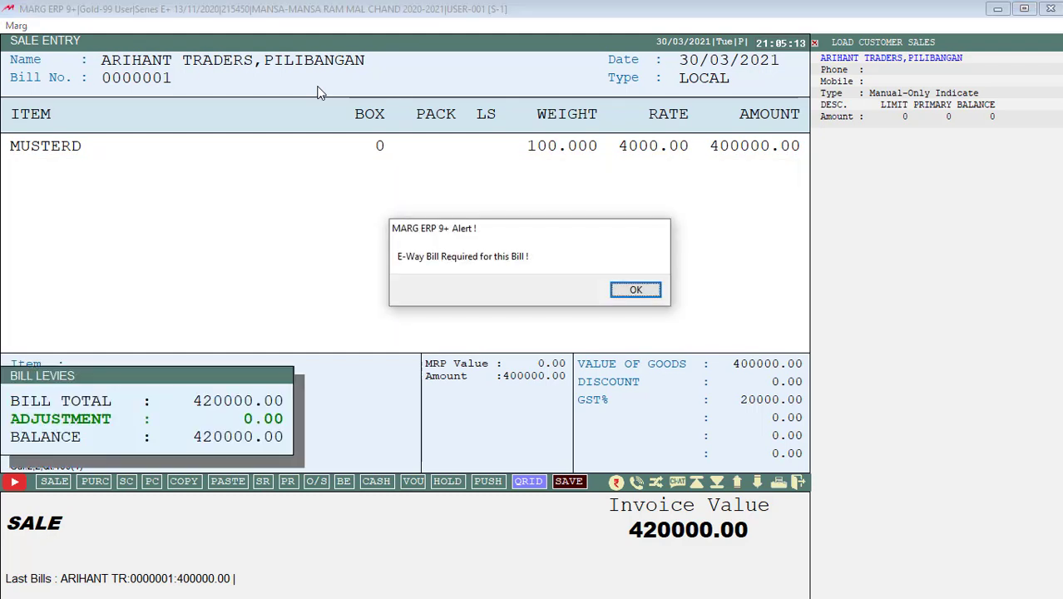
key("Return")
key("Return")
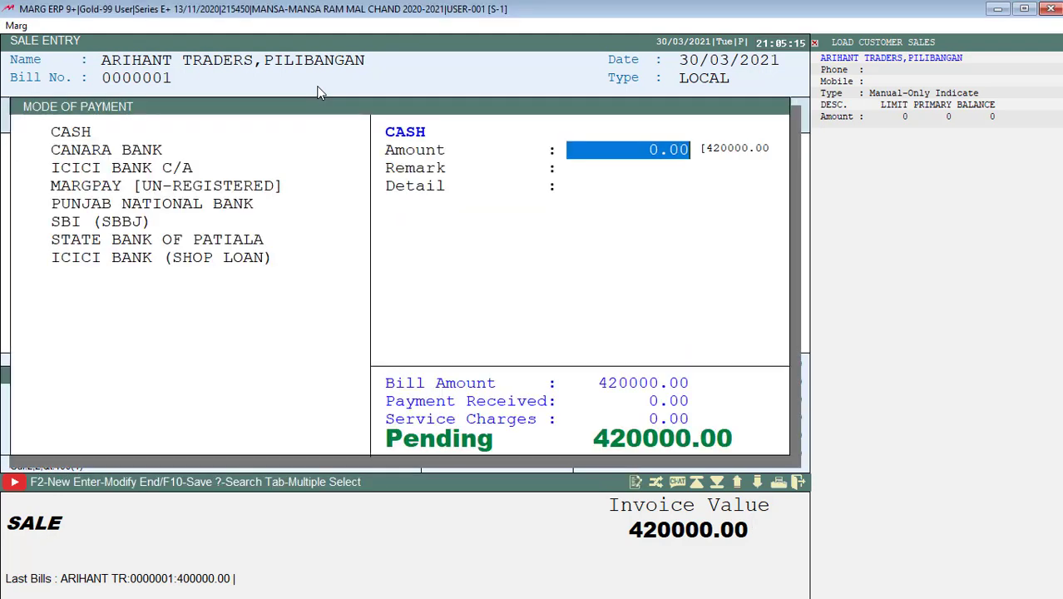
key("Return")
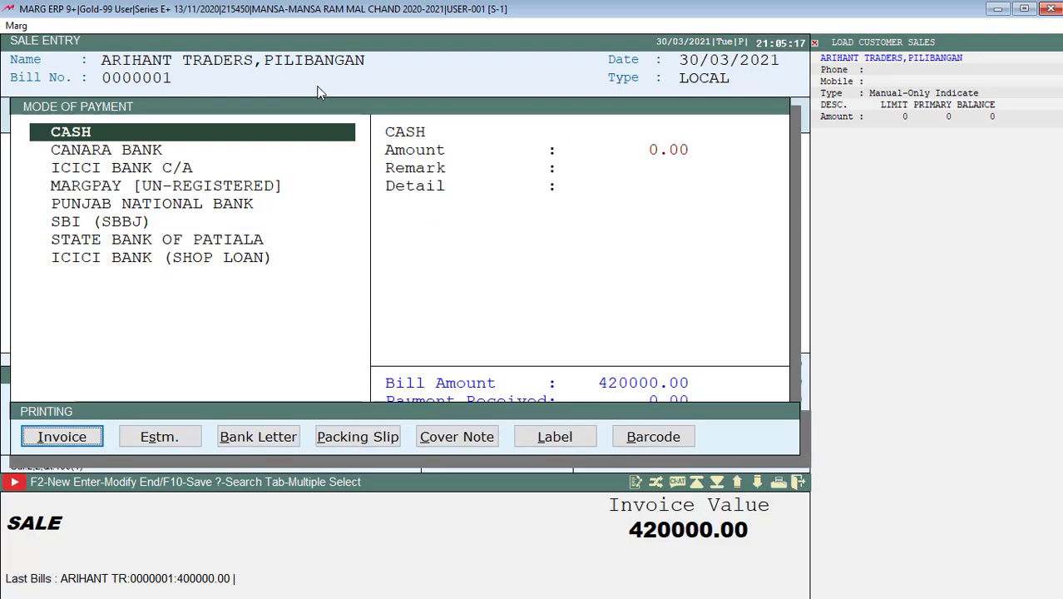
key("Escape")
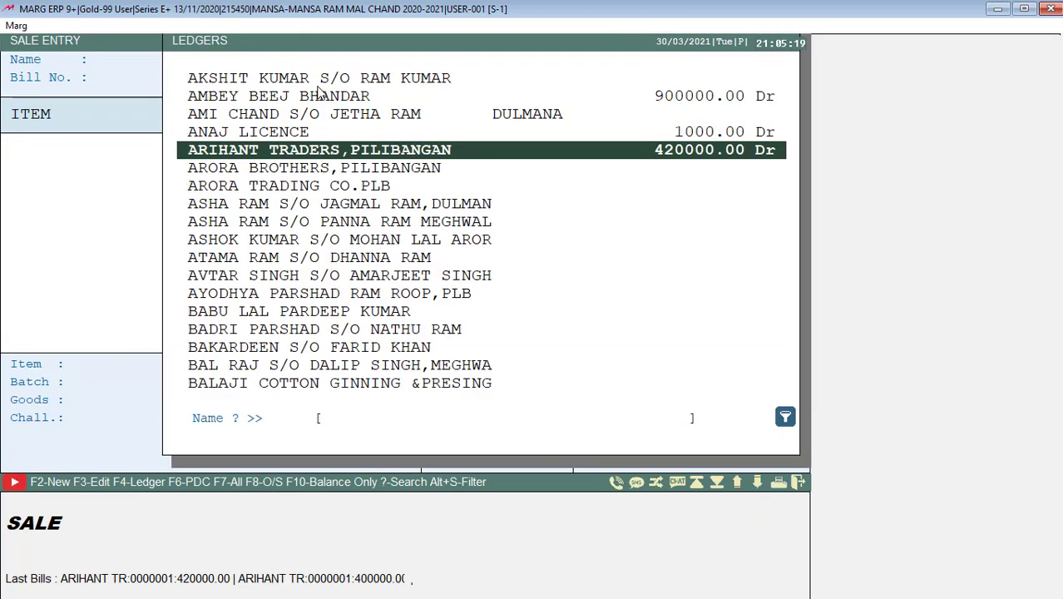
key("Escape")
key("Escape")
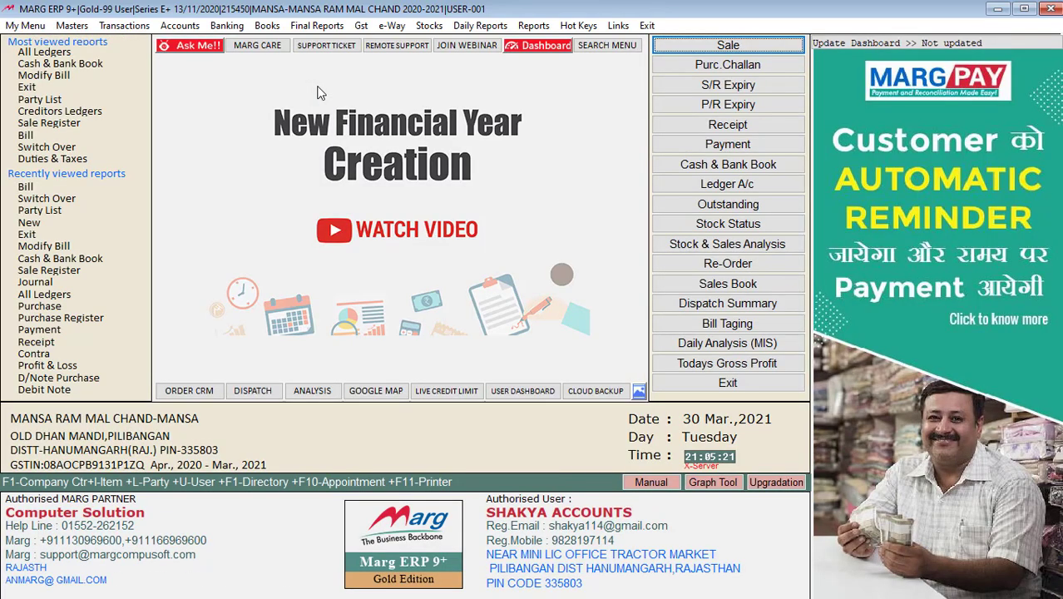
Switch over to the Profit & Loss A/C and open the breakdown of its Sales A/c
key("ctrl+j")
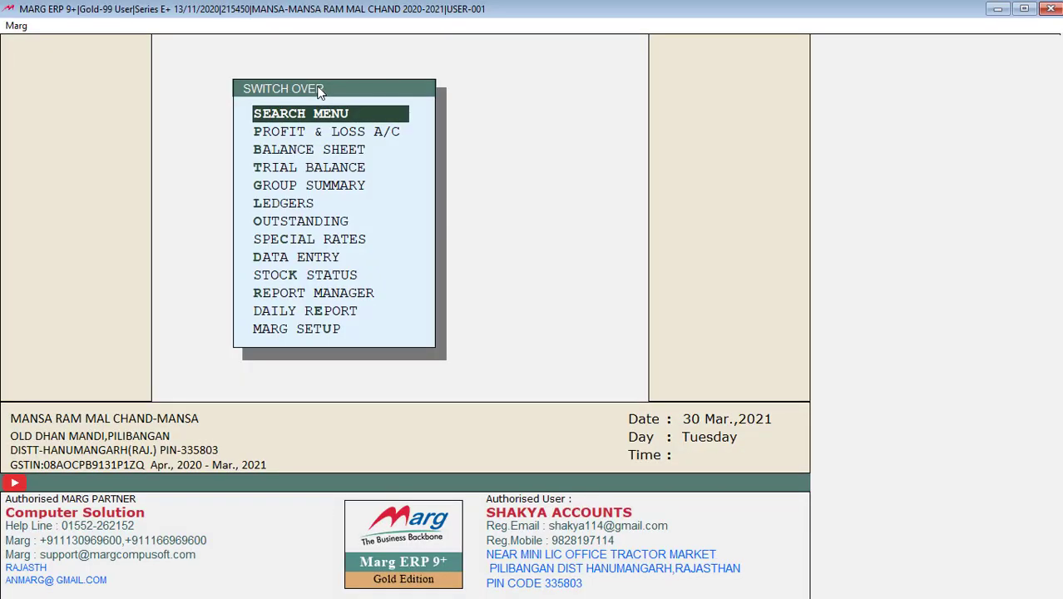
key("Down")
key("Return")
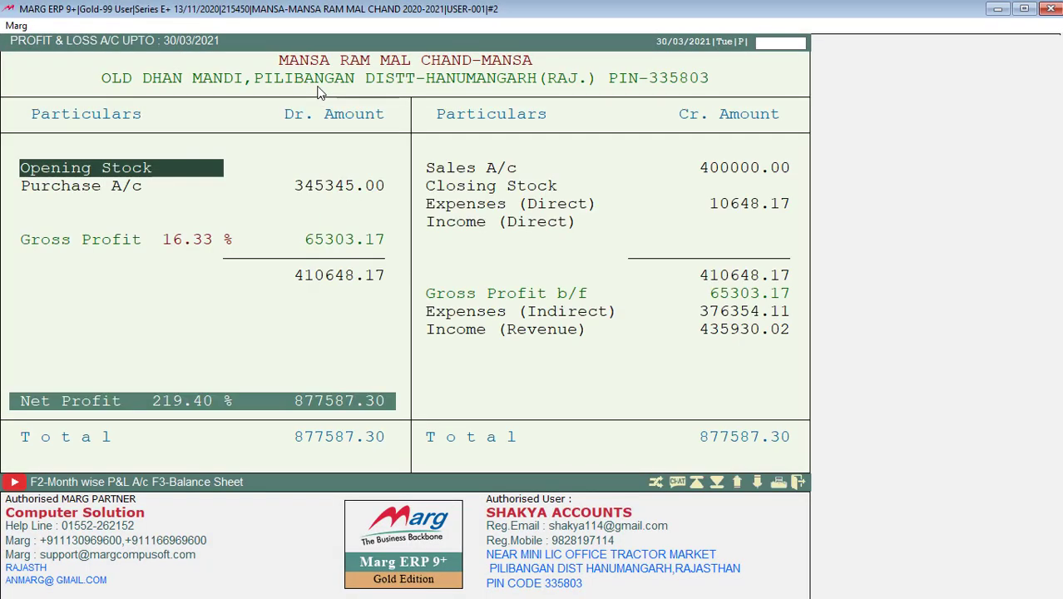
key("Right")
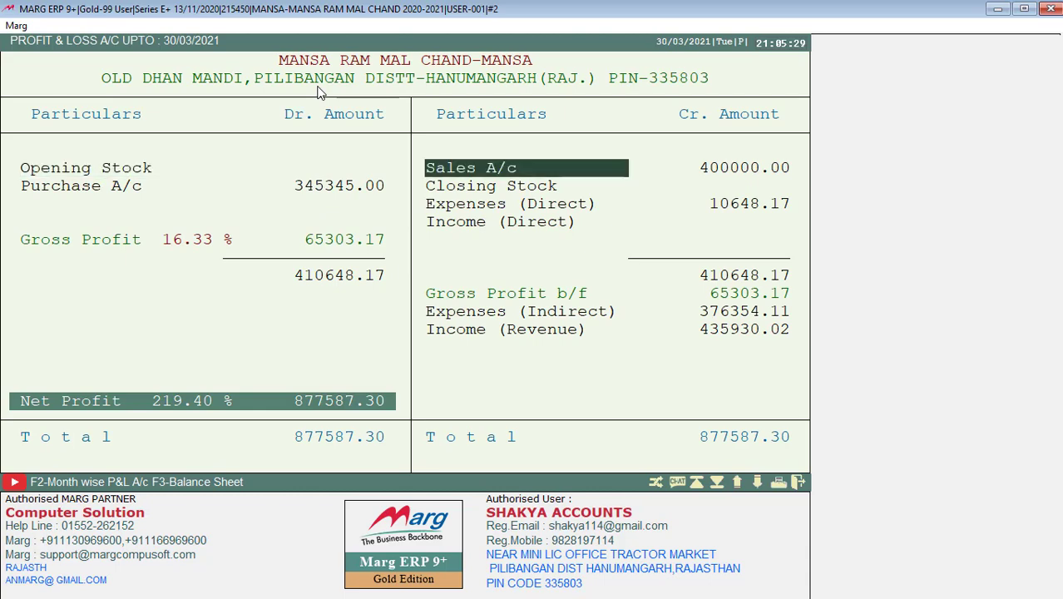
key("Return")
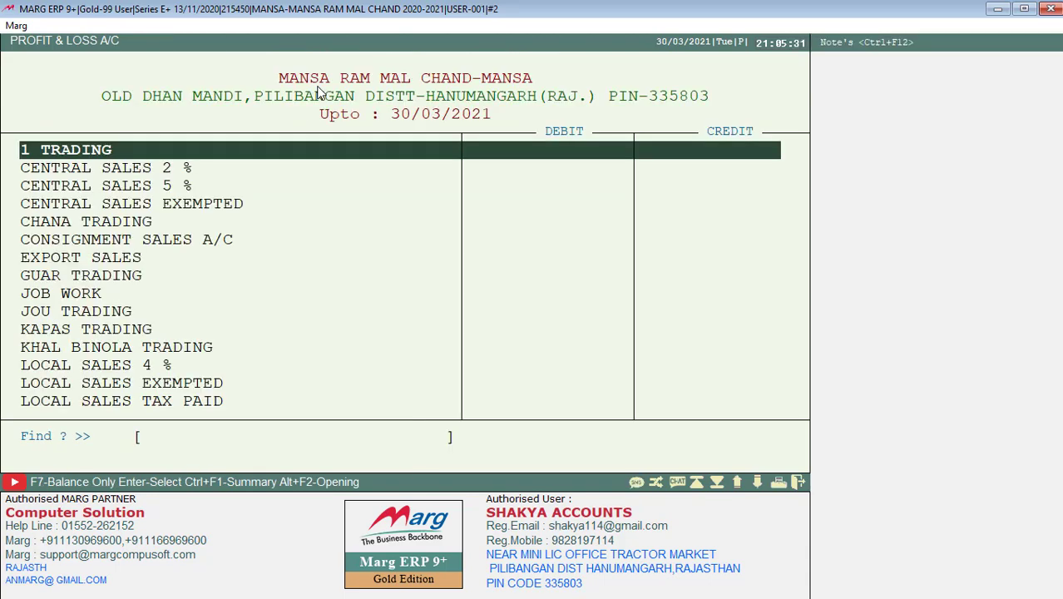
Find MUSTERD TRADING in the sales breakdown and display its ledger up to 30/03/2021
key("Down")
key("Down")
key("Down")
key("Down")
key("Down")
key("Down")
key("Down")
key("Down")
key("Down")
key("Down")
key("Down")
key("Down")
key("Down")
key("Down")
key("Down")
key("Down")
key("Down")
key("Down")
key("Down")
key("Down")
key("Up")
key("Up")
key("Up")
key("Up")
key("Up")
key("Up")
key("Up")
key("Up")
key("Up")
key("Up")
key("Up")
key("Up")
key("Up")
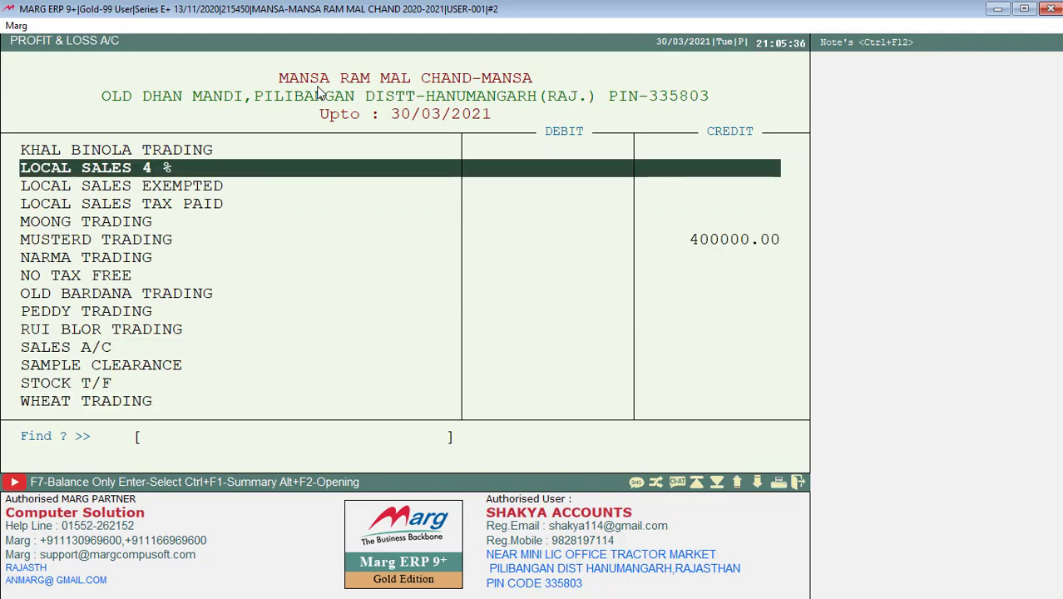
key("Down")
key("Down")
key("Down")
key("Down")
key("Return")
key("Return")
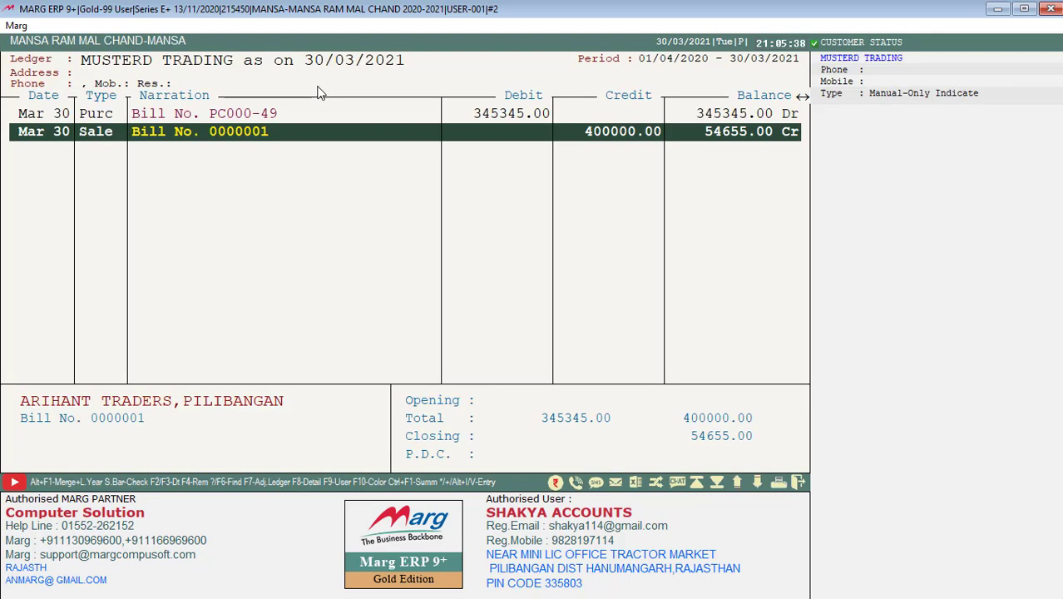
Compare the purchase and sale entries in the MUSTERD TRADING ledger, and close the ledger and the Profit & Loss A/C
key("Up")
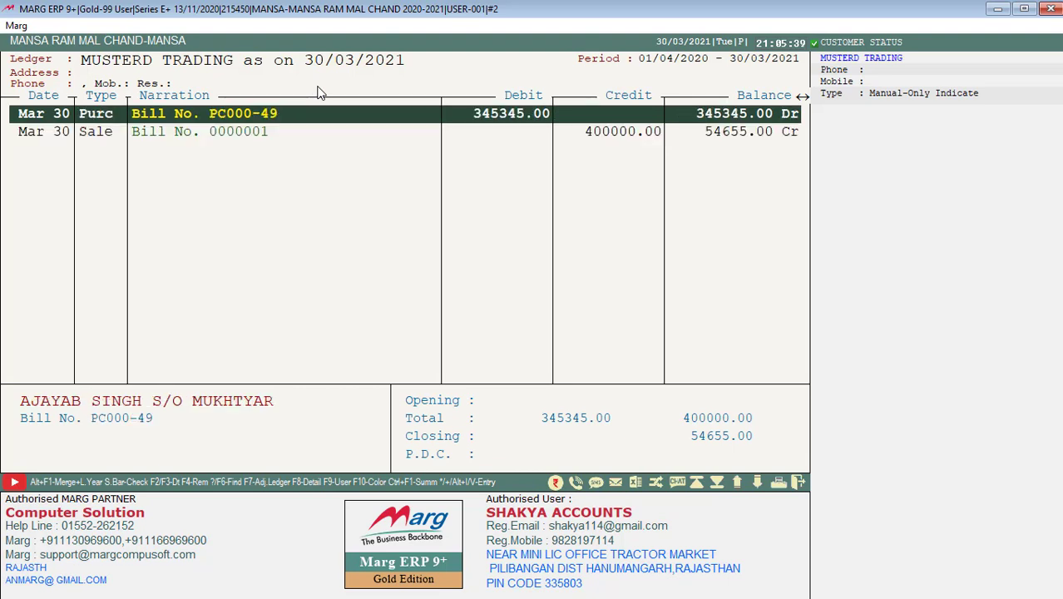
key("Down")
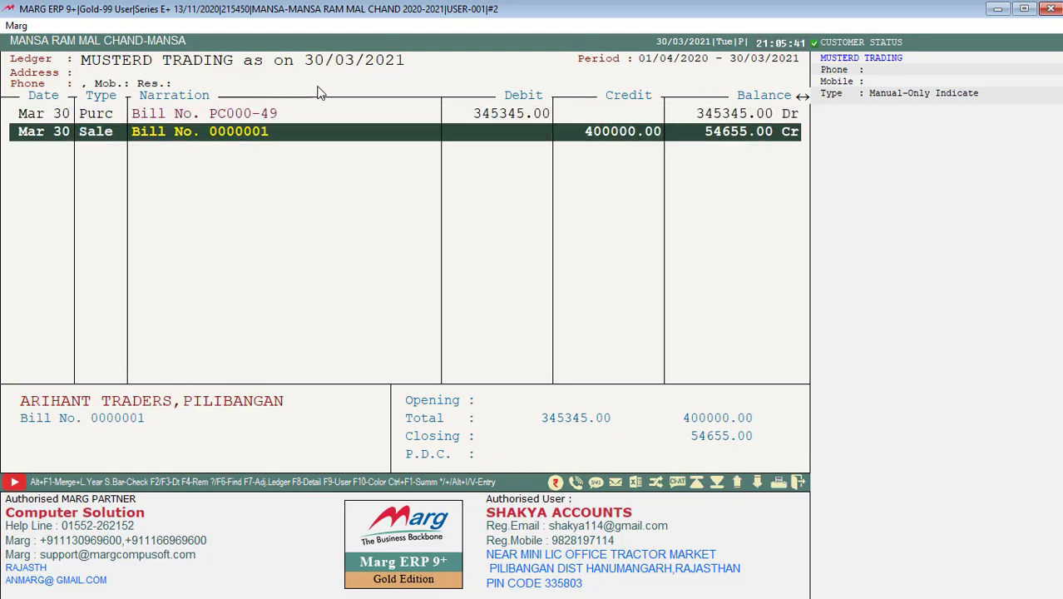
key("Up")
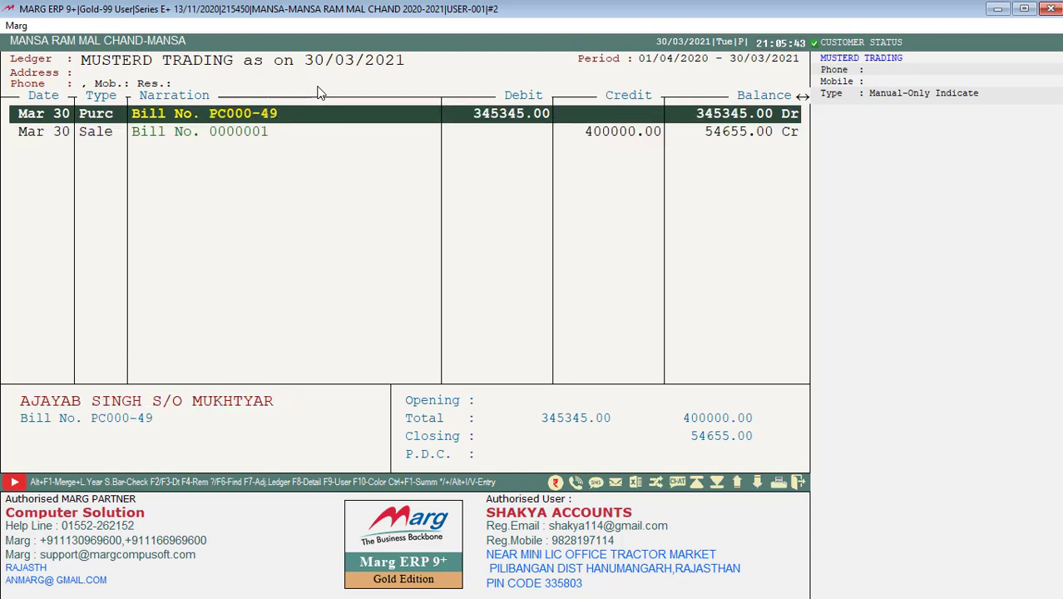
key("Down")
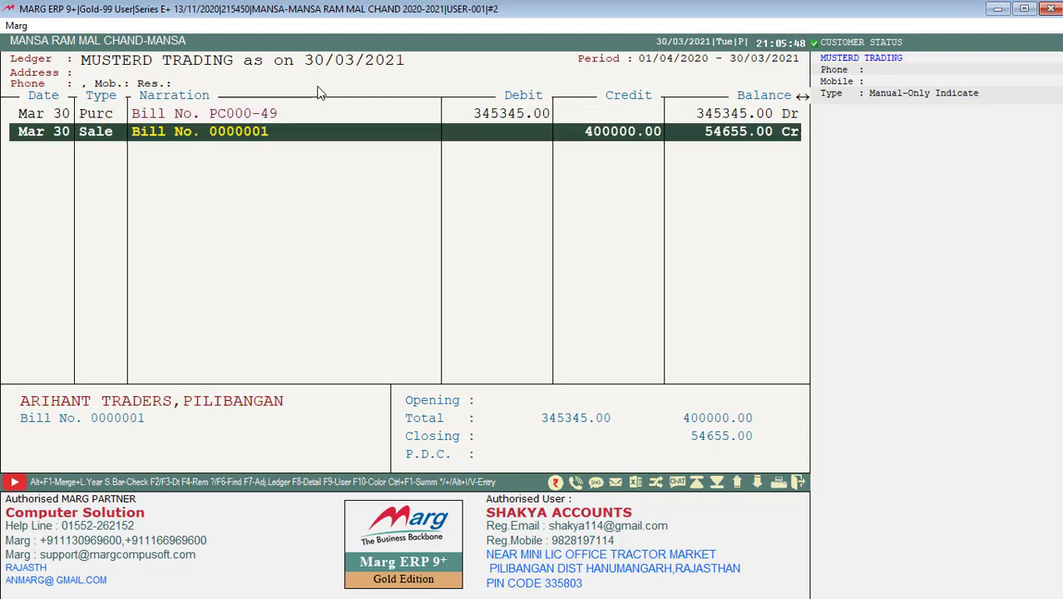
key("Escape")
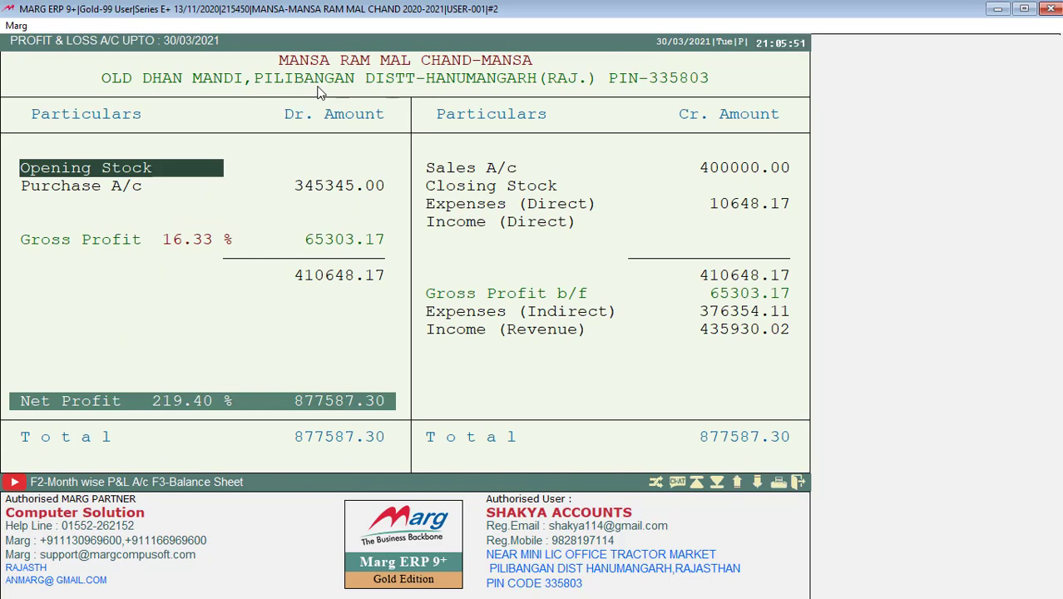
key("Escape")
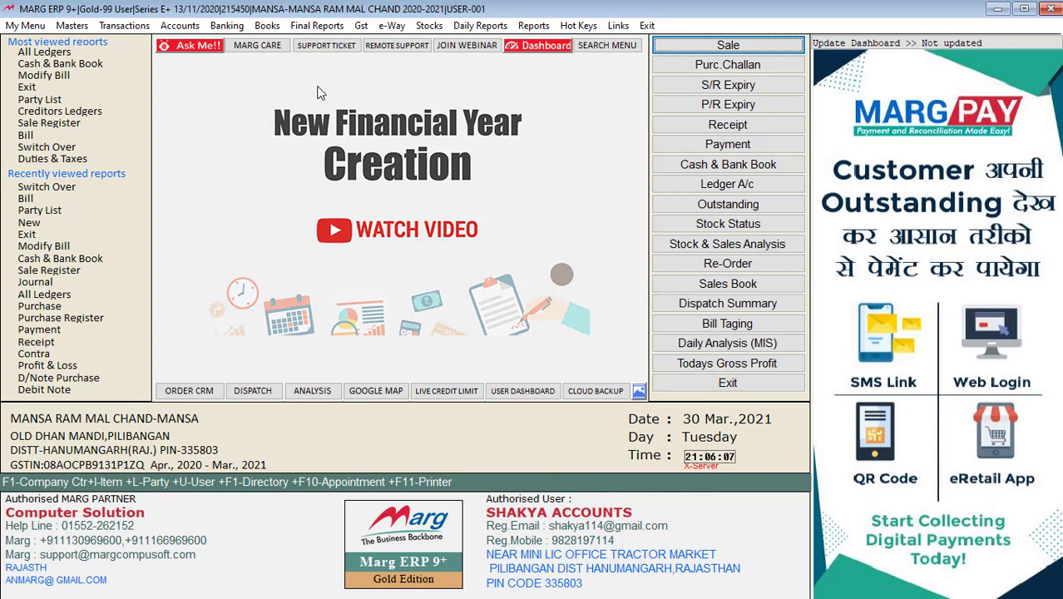
Start a Receipt voucher dated 30/03/2021 with voucher number 112 and bring up the ledger list for the credit entry
left_click(179, 26)
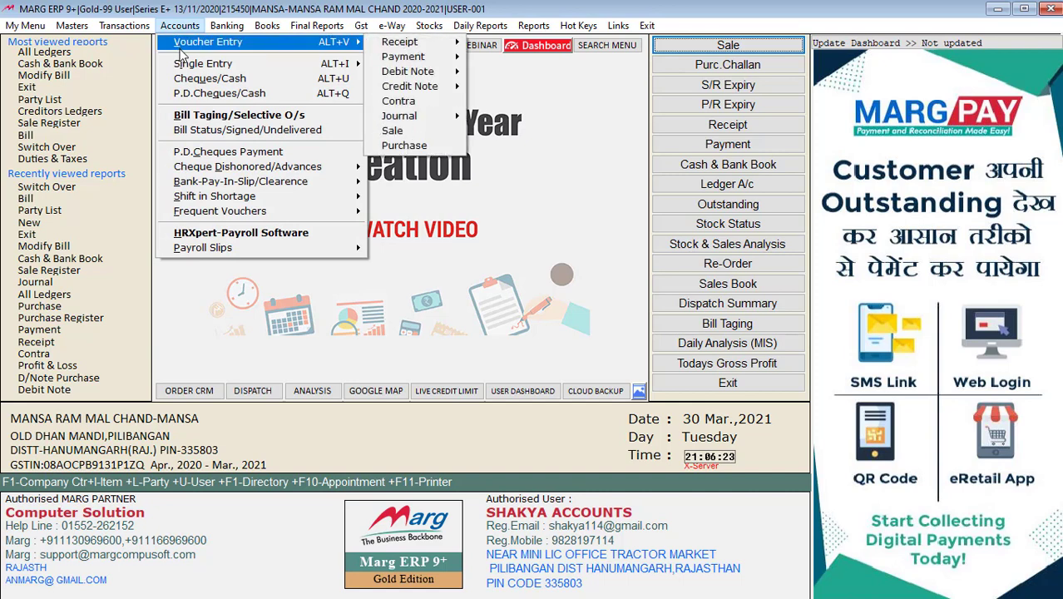
mouse_move(294, 30)
mouse_move(180, 26)
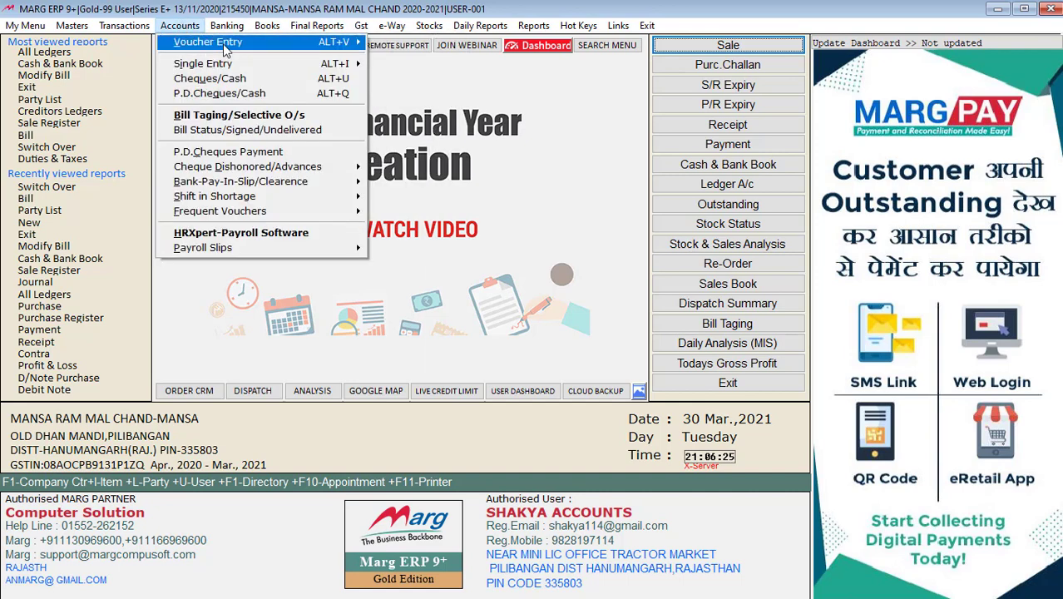
mouse_move(345, 48)
mouse_move(387, 48)
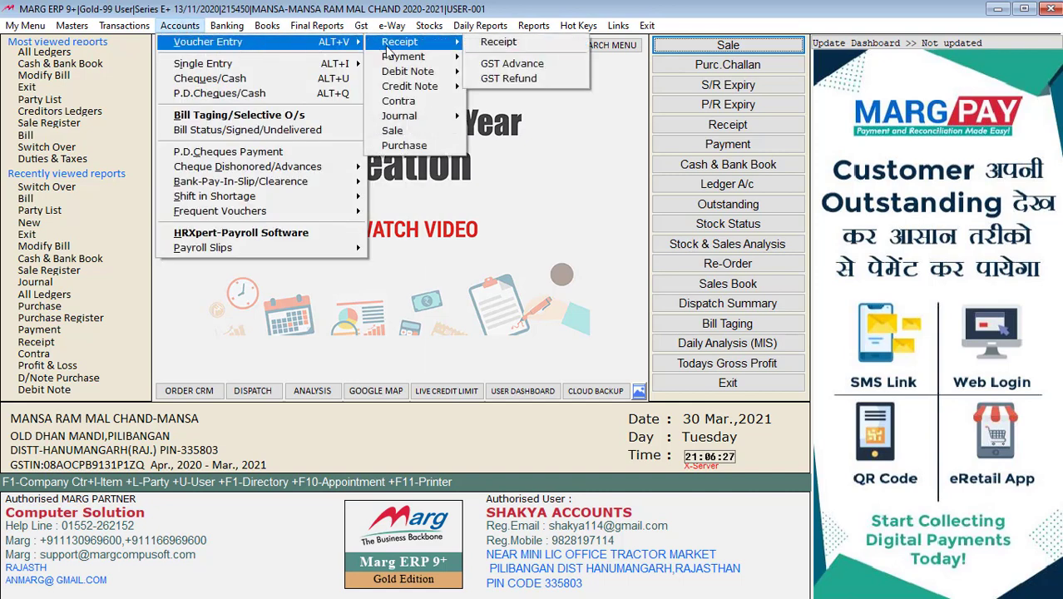
left_click(490, 45)
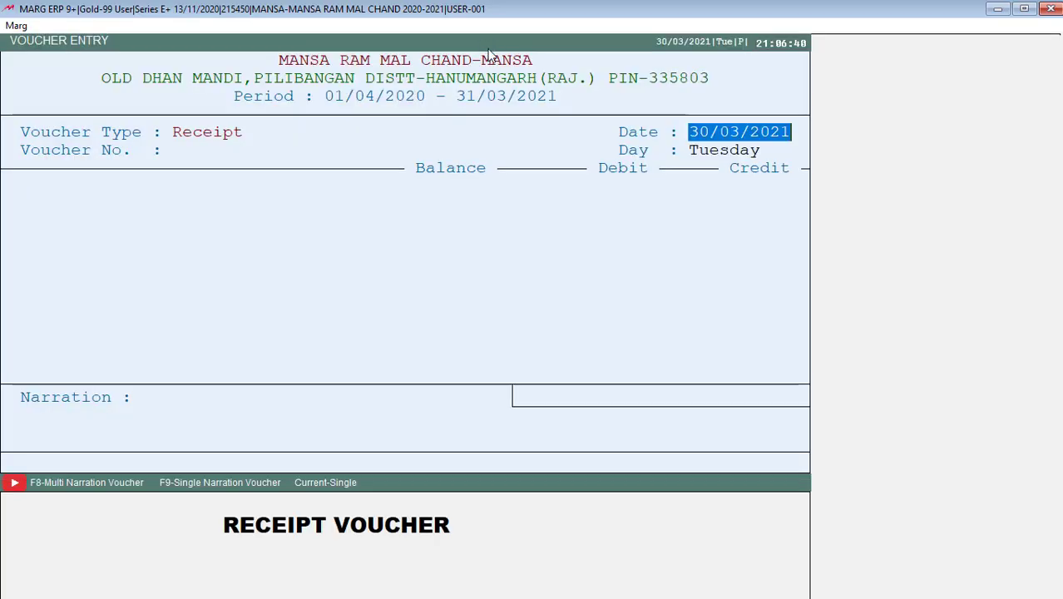
key("Return")
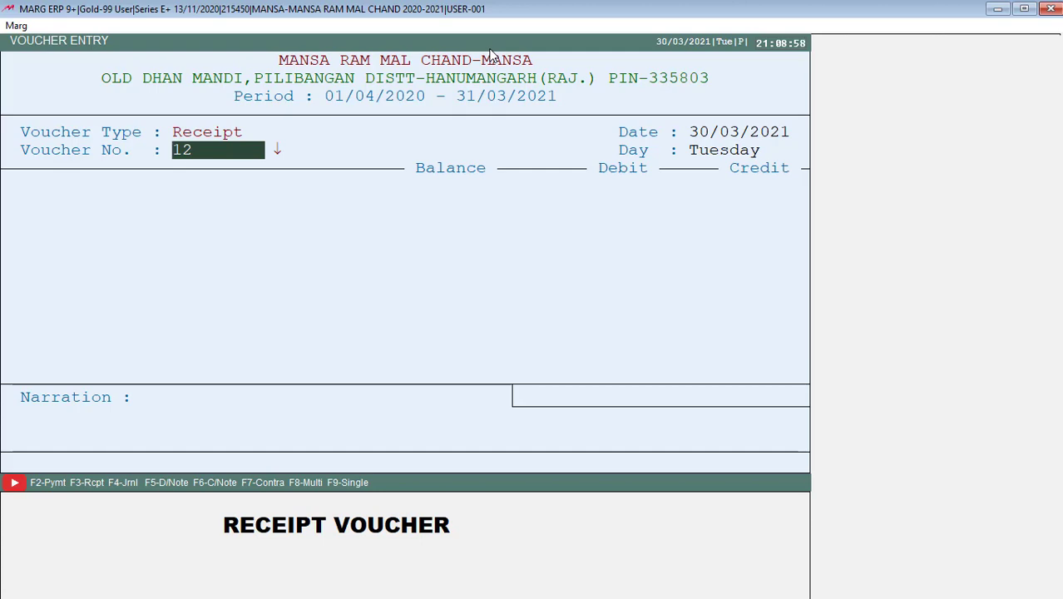
type("1")
key("Return")
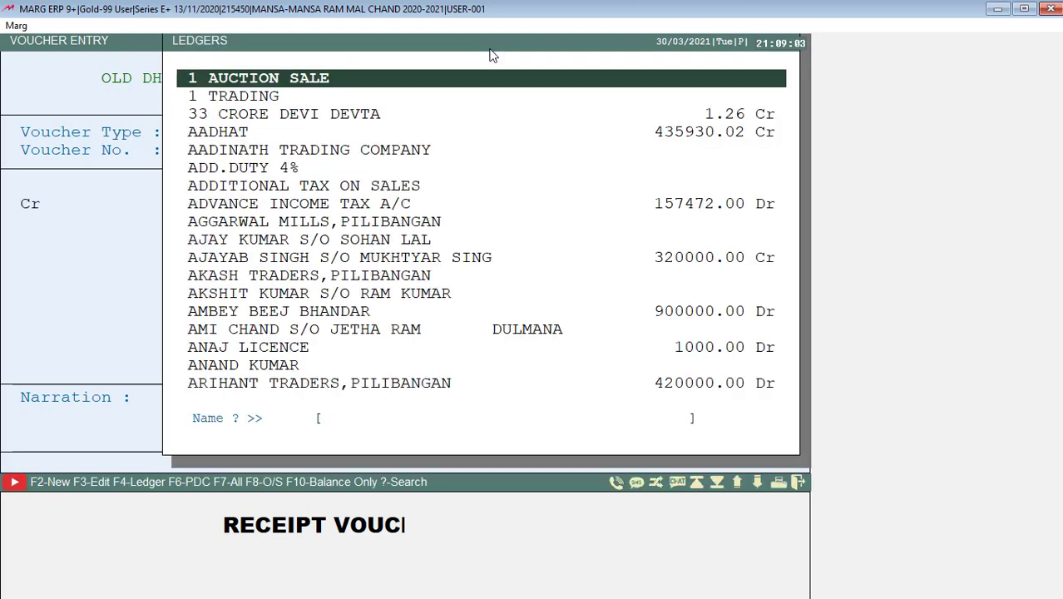
Credit 5000 to the party ledger starting with AJ that has a 320000.00 Cr balance, adjusting it as a New Ref. with blank particulars
type("AJB")
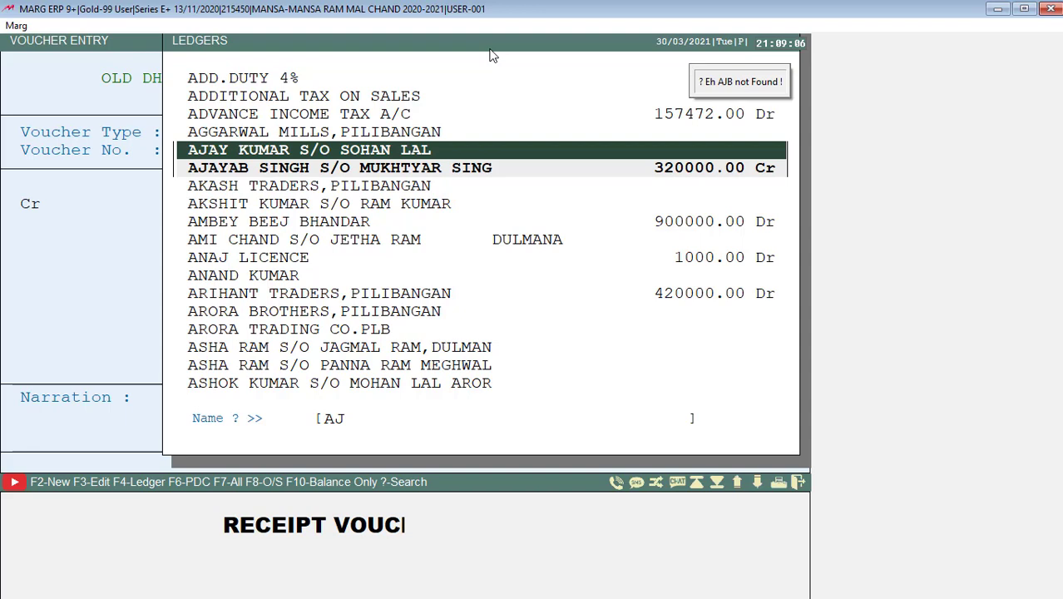
key("Down")
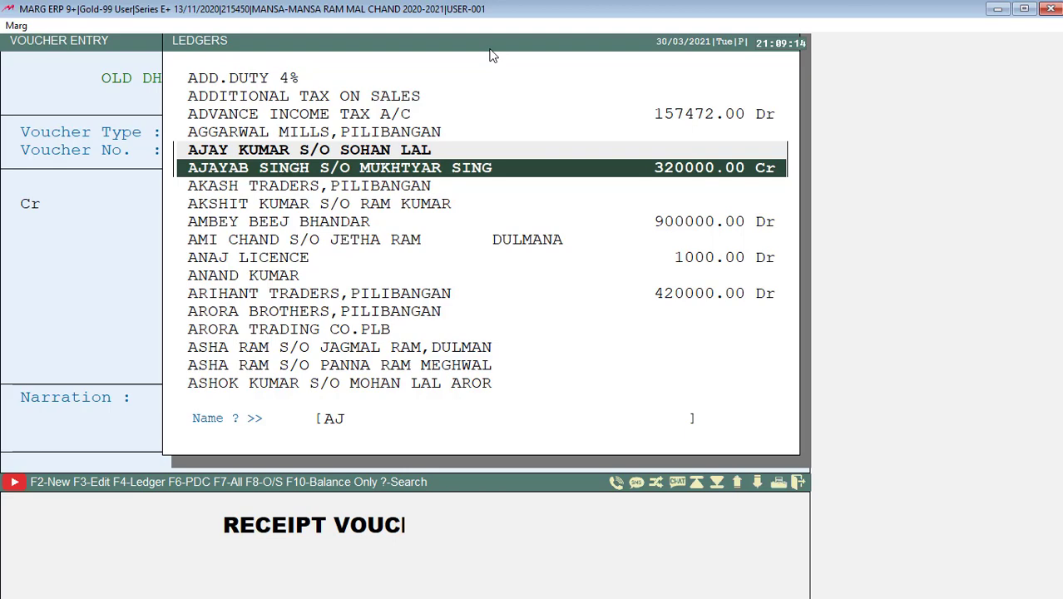
key("Return")
type("5000")
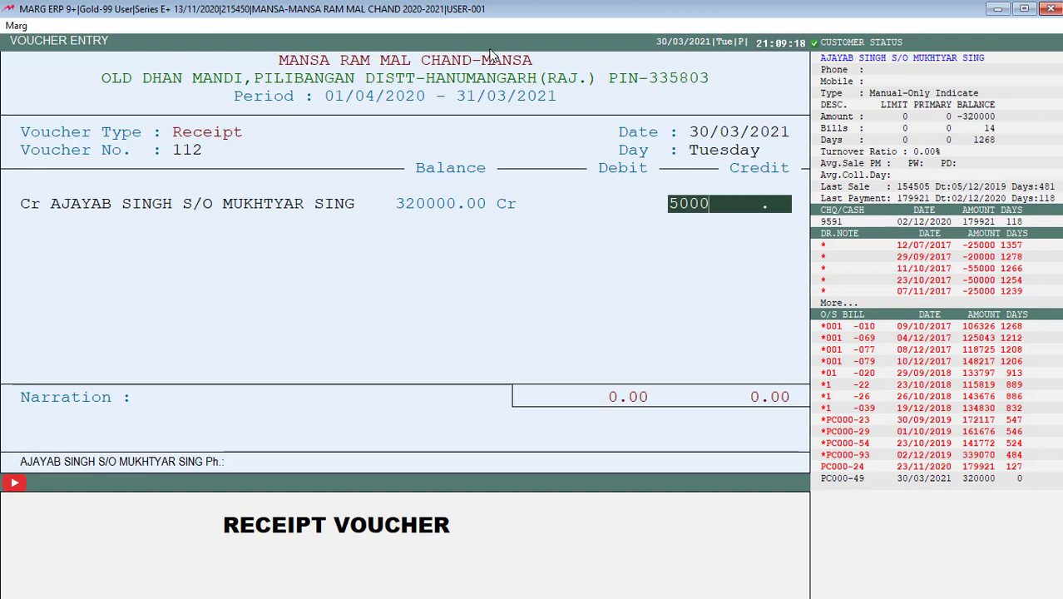
key("Return")
key("Return")
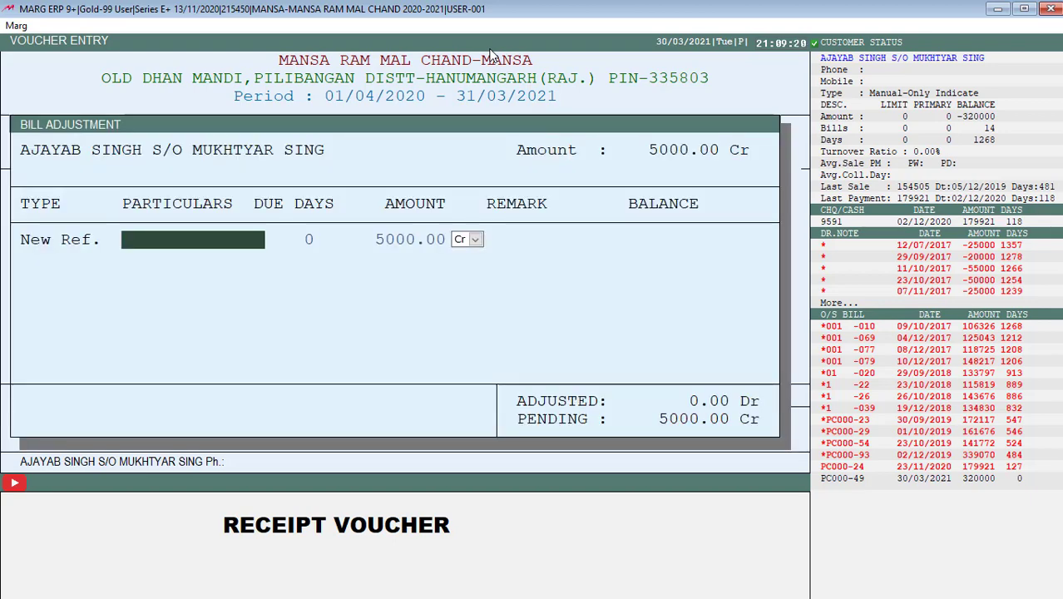
key("Return")
key("Return")
key("Return")
key("Return")
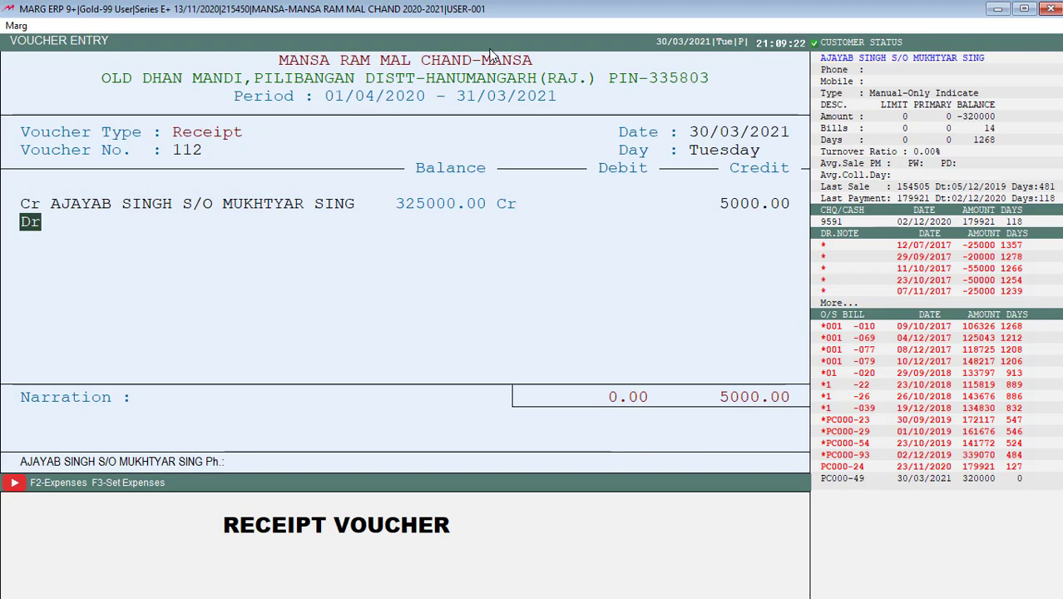
Debit the 5000 to CASH, leave the narration blank and save the receipt voucher
key("Return")
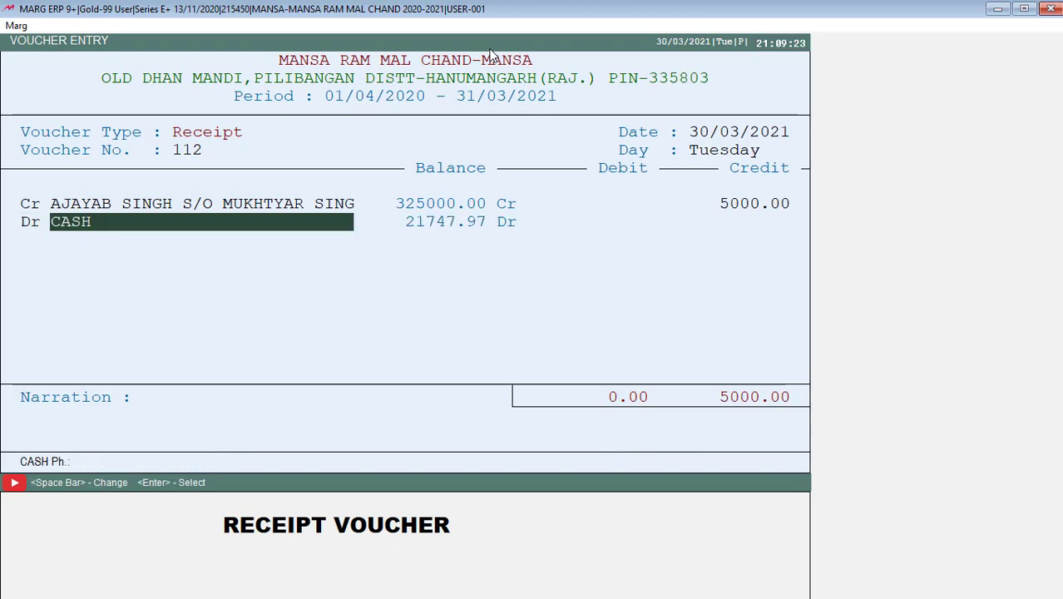
key("Return")
key("Return")
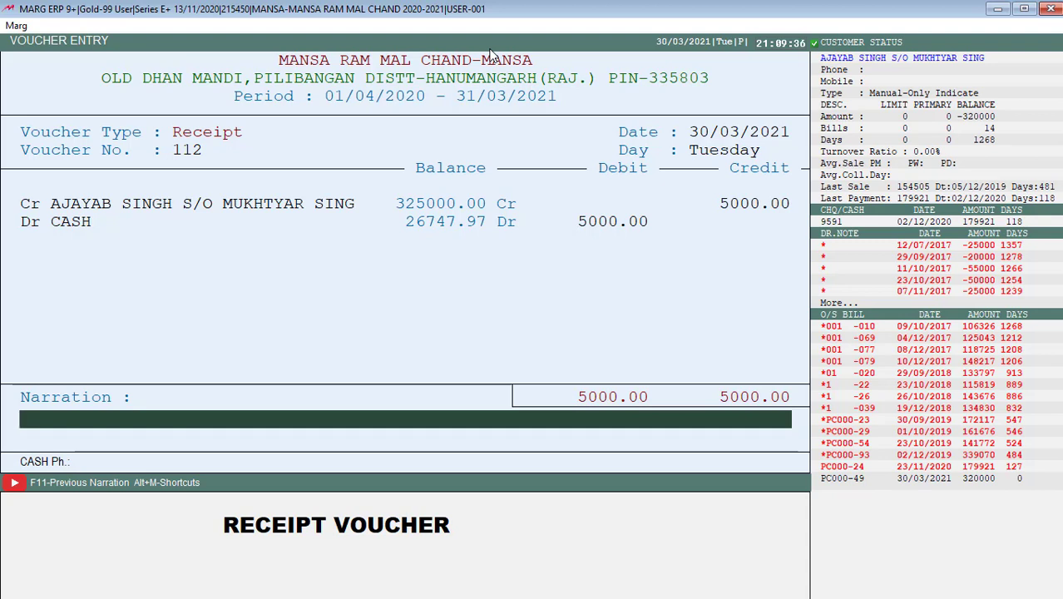
key("Return")
key("Return")
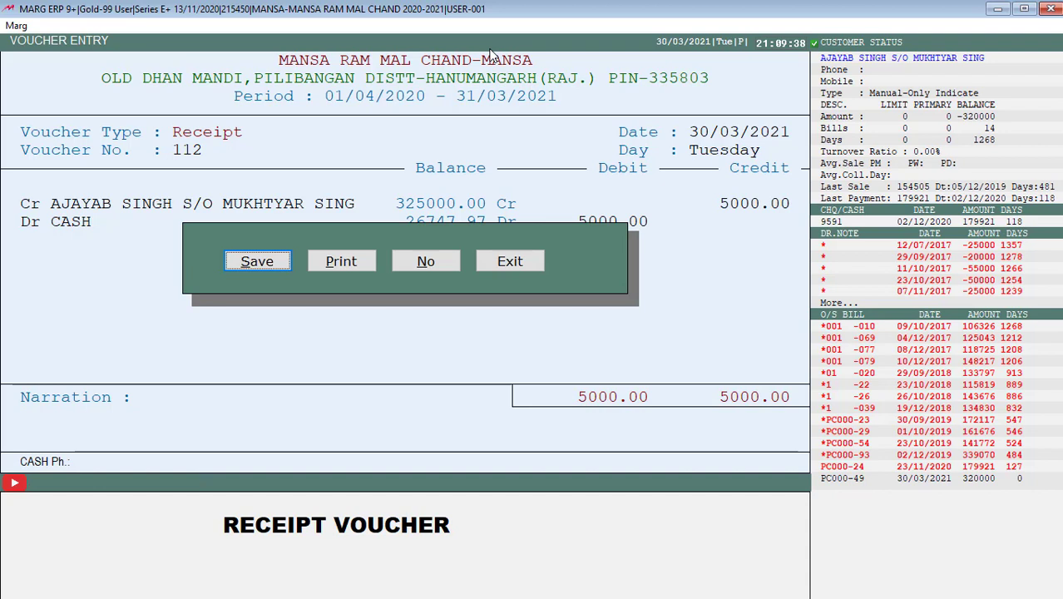
key("Return")
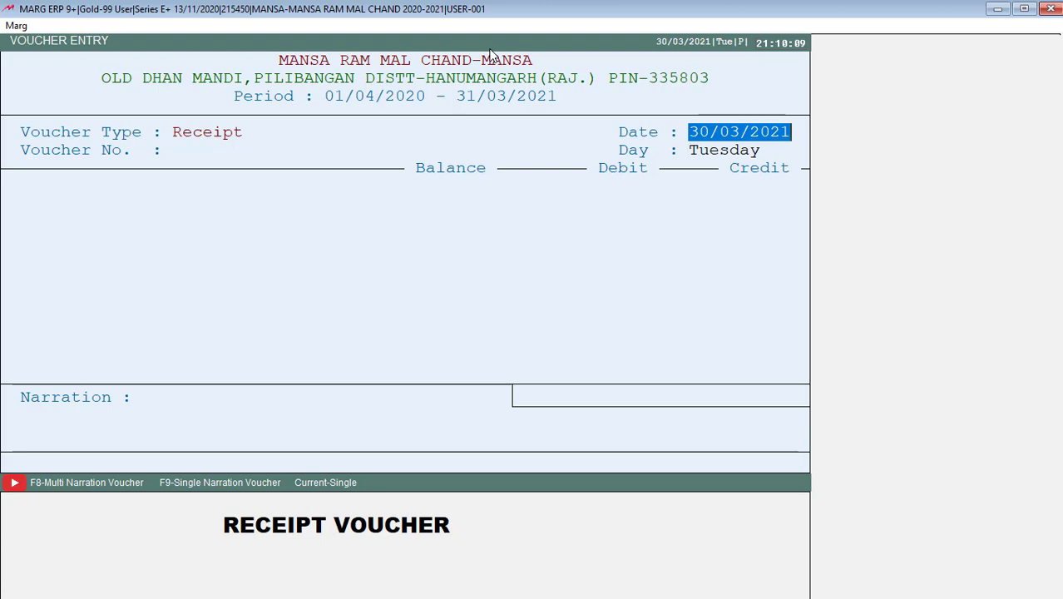
Start receipt voucher 113 dated 30/03/2021 and choose the same party as in the previous receipt for the credit entry
key("Return")
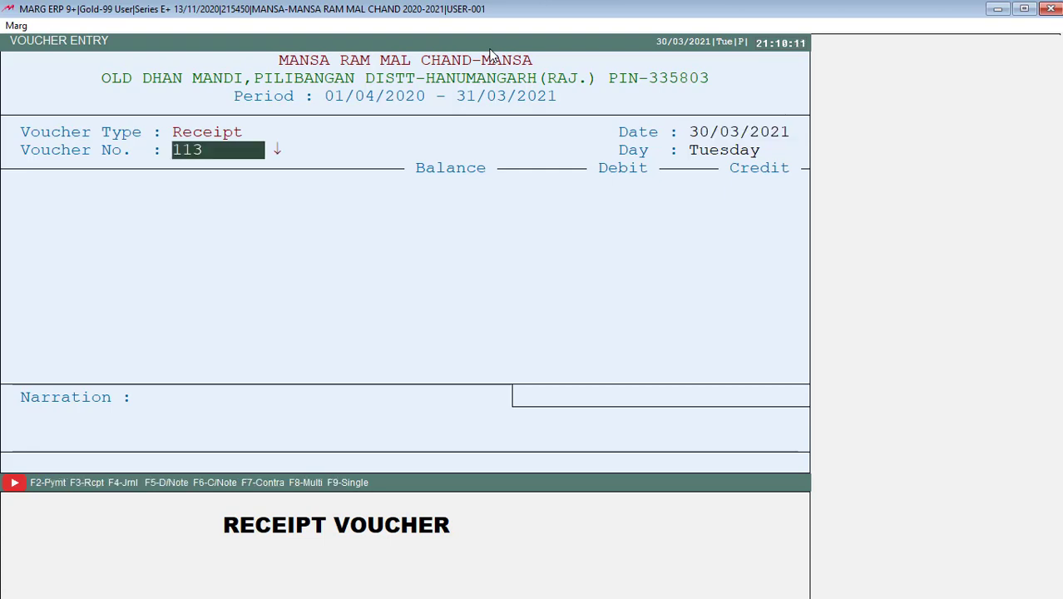
key("Return")
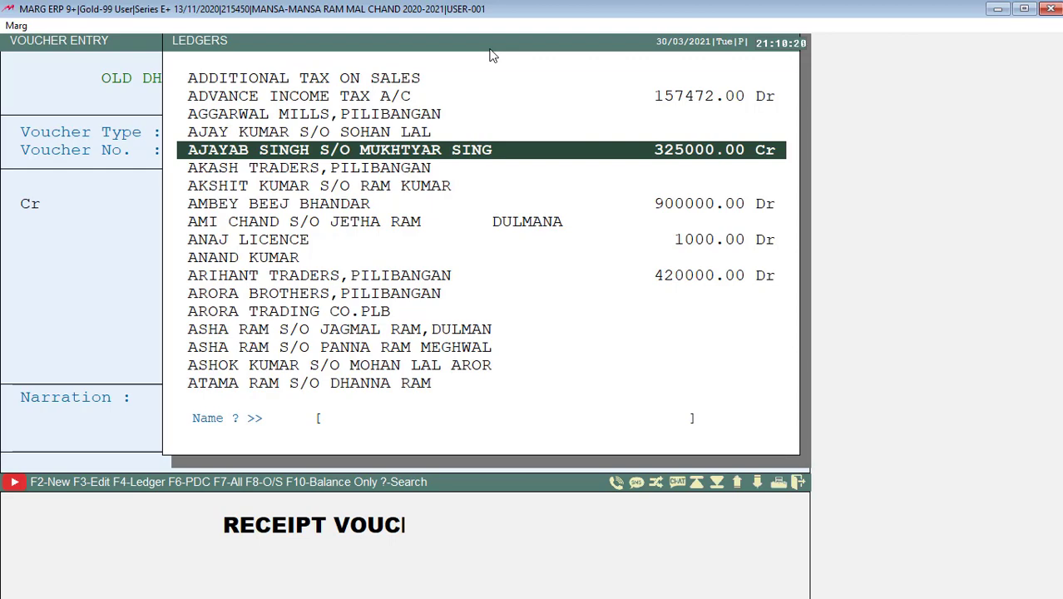
key("Up")
key("Down")
key("Return")
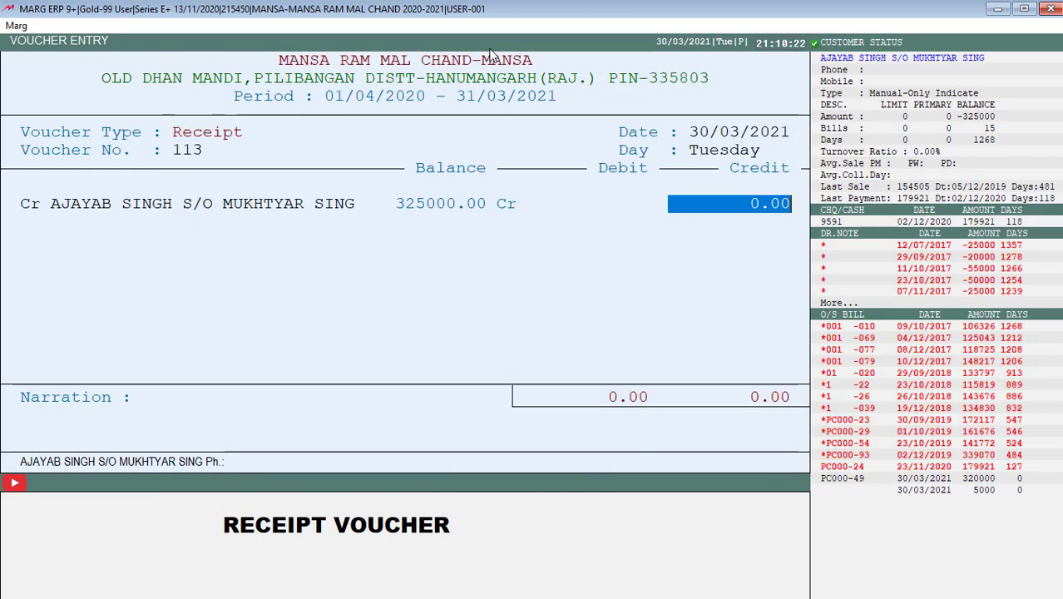
Credit 10000 to the party and accept the full amount as a New Ref. bill adjustment with blank particulars
type("10000")
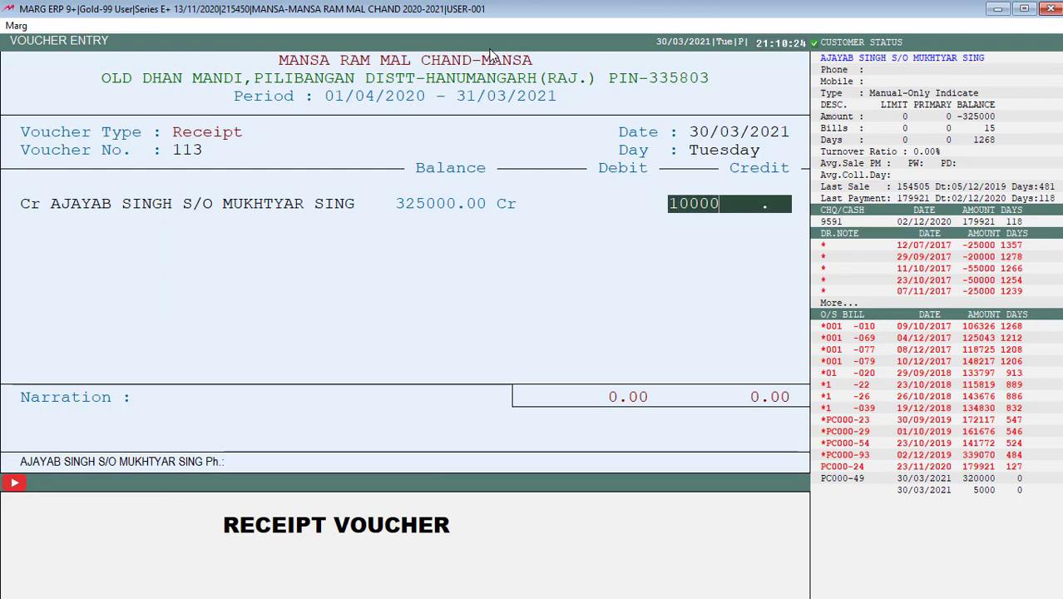
key("Return")
key("Return")
key("Return")
key("Return")
key("Return")
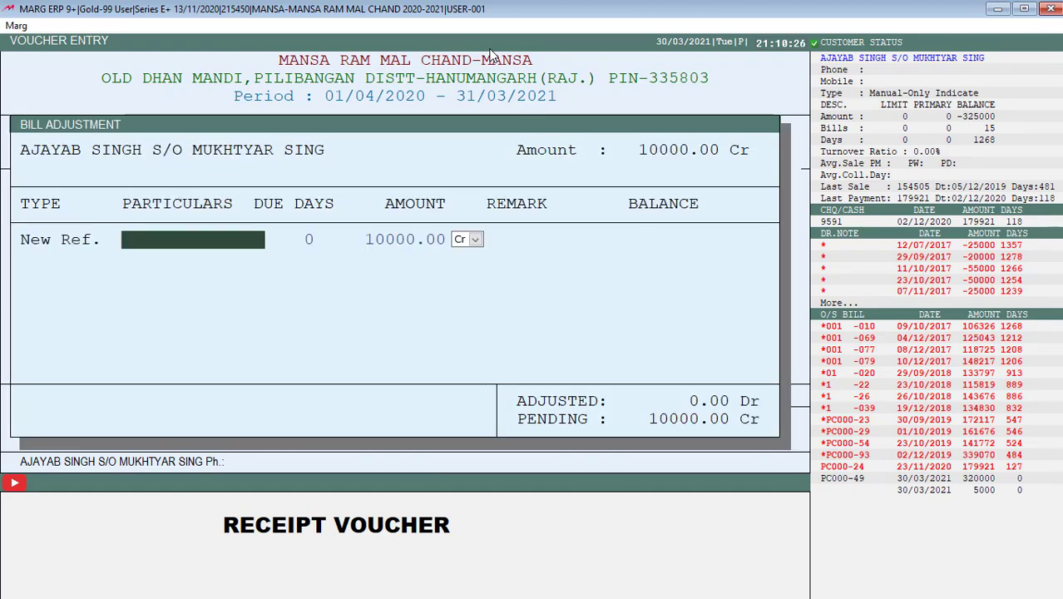
key("Return")
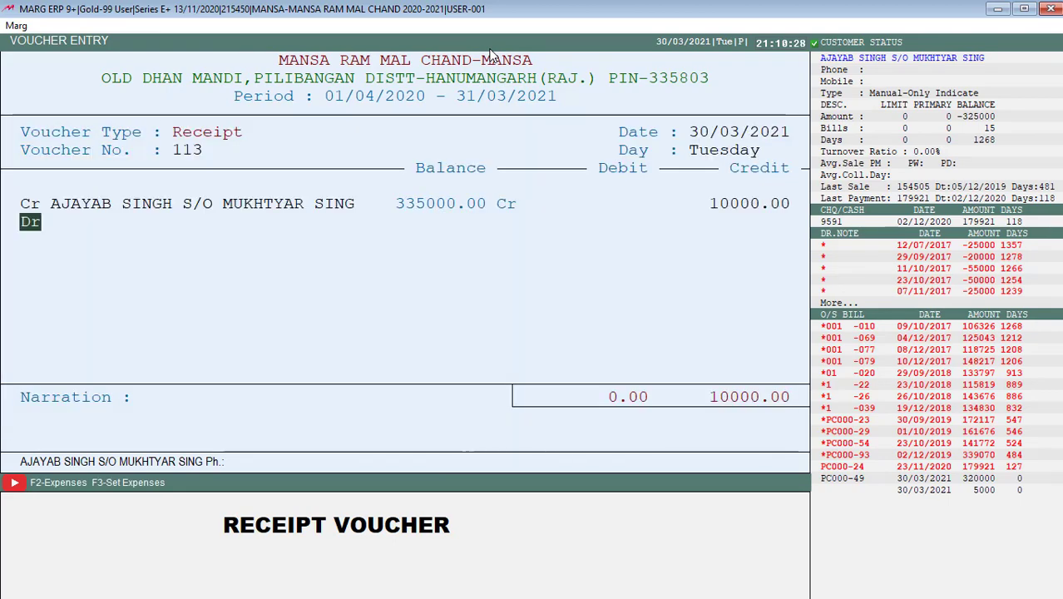
Debit the 10000 to CANARA BANK with its cheque number, save the receipt voucher and leave receipt entry
key("space")
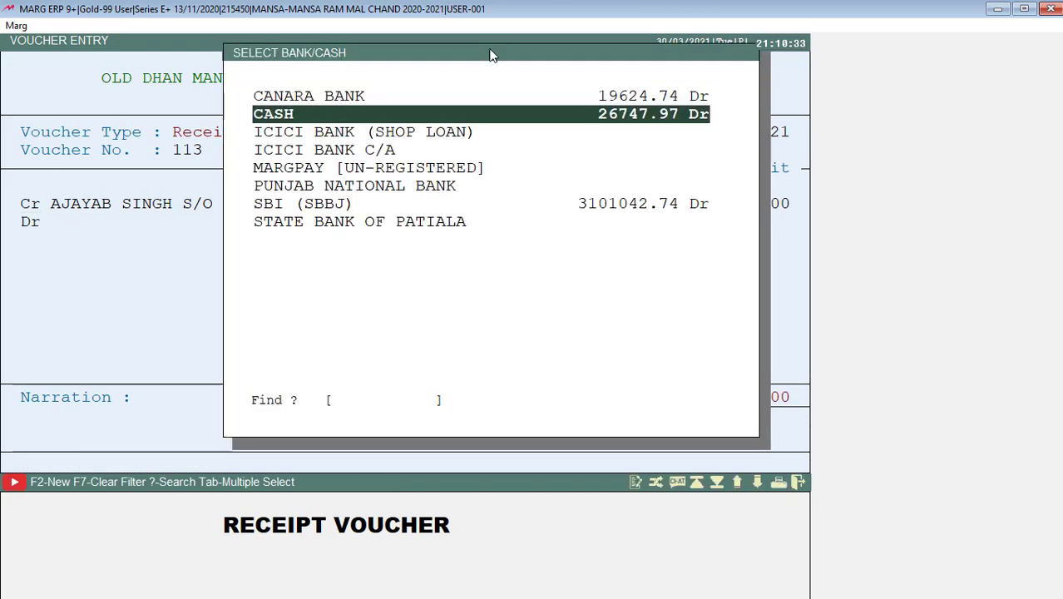
key("Up")
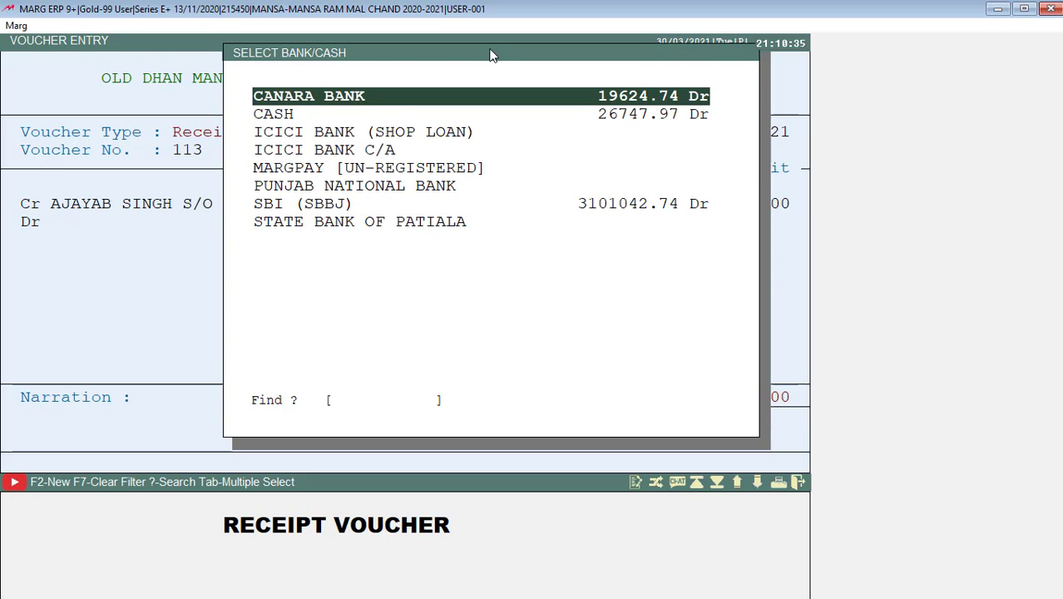
key("Return")
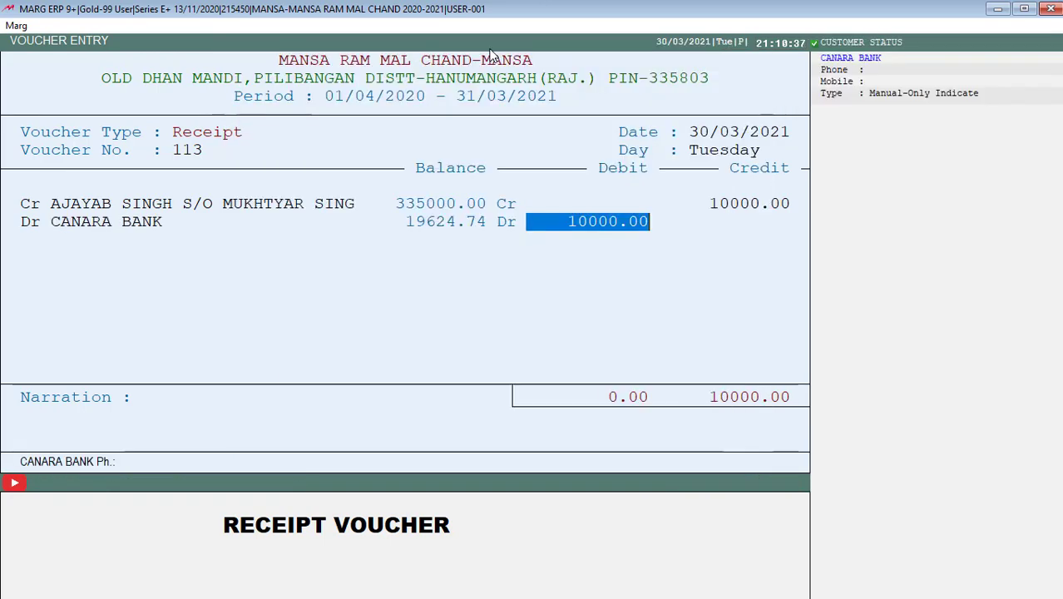
key("Return")
type("133623")
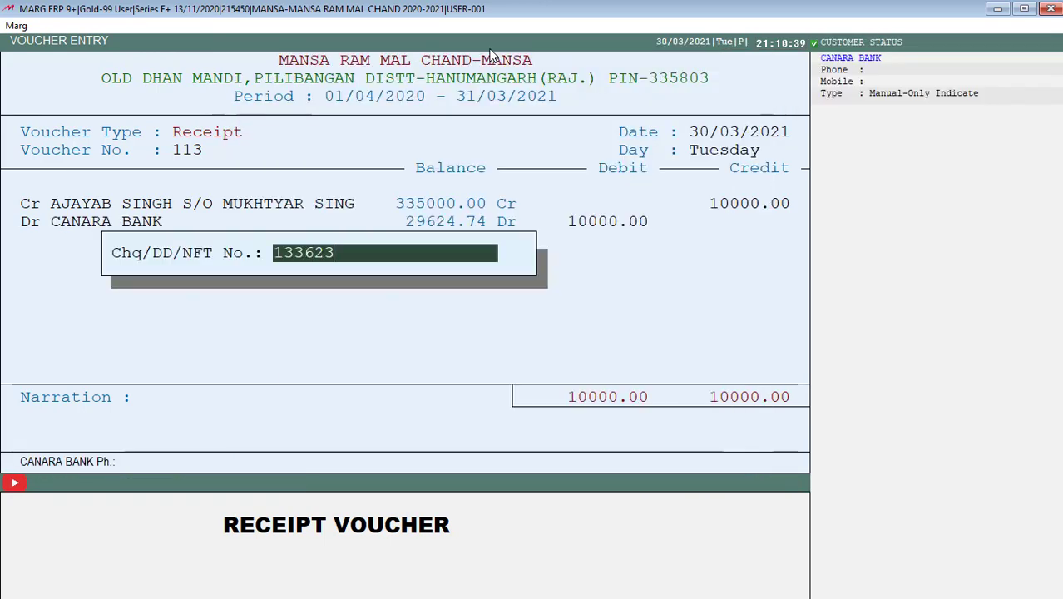
key("Return")
key("Return")
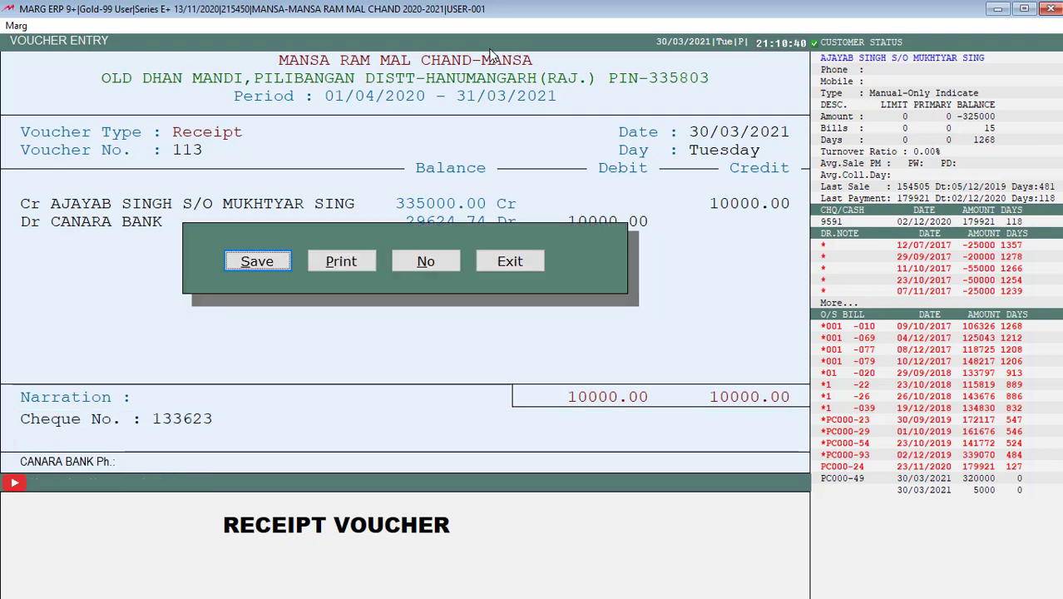
key("Return")
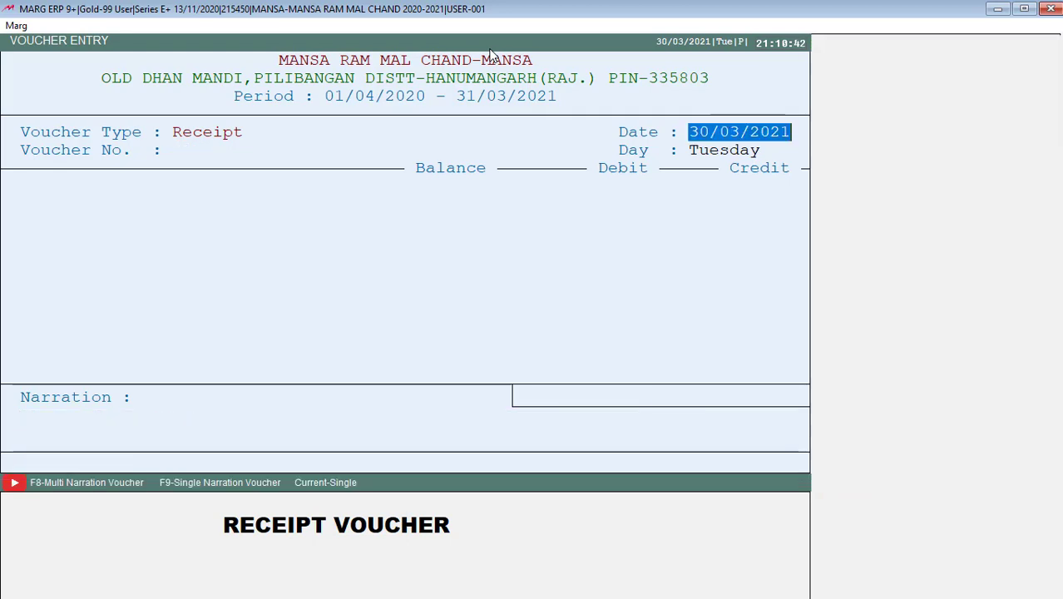
key("Escape")
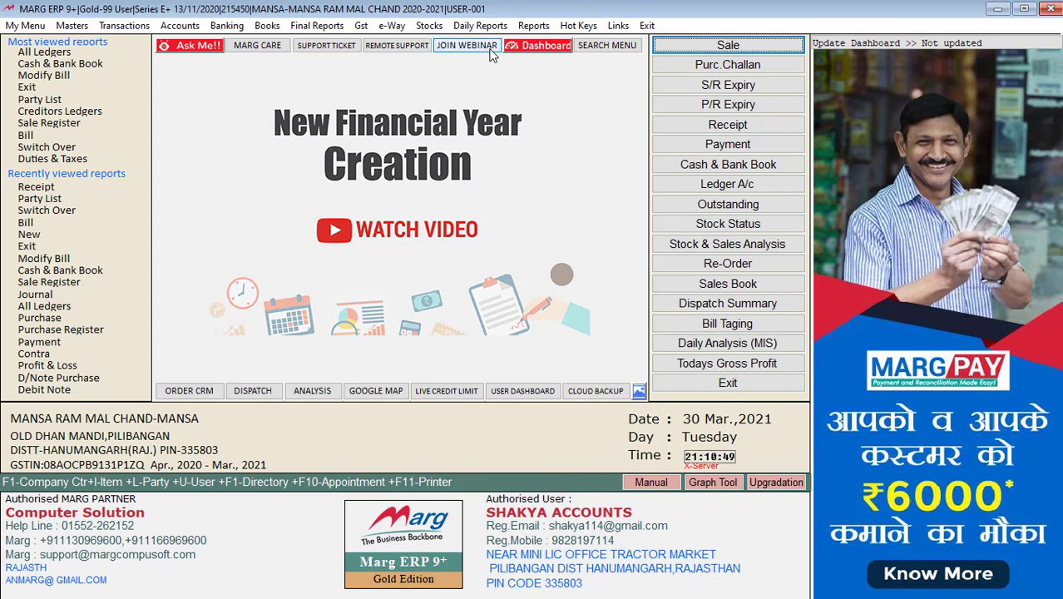
Start a Payment voucher dated 30/03/2021, leaving its voucher number blank, and bring up the ledger list for the debit entry
key("alt+v")
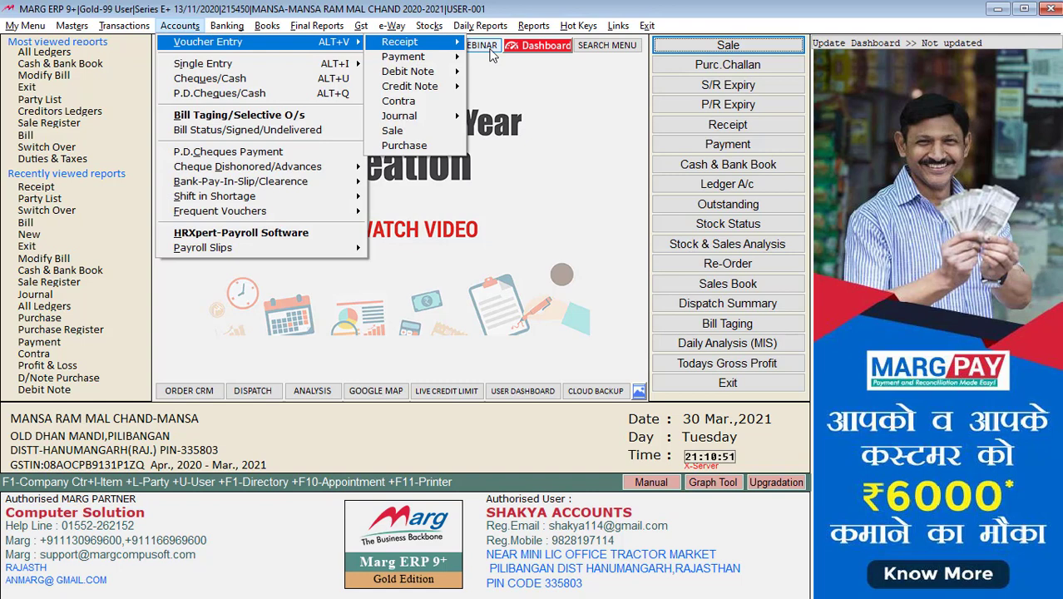
key("Down")
key("Right")
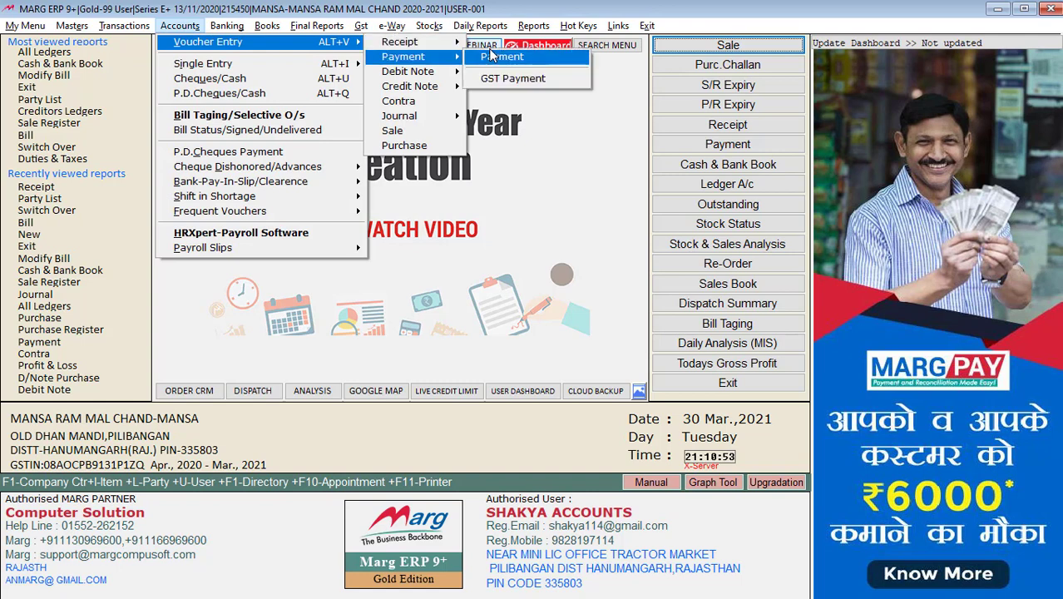
key("Escape")
key("Escape")
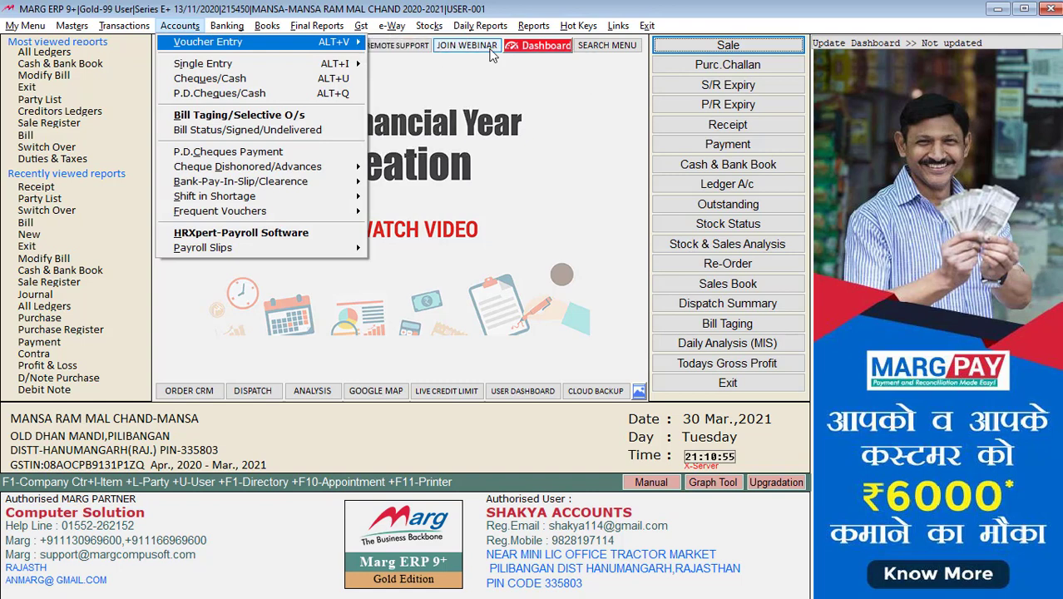
key("Right")
key("Down")
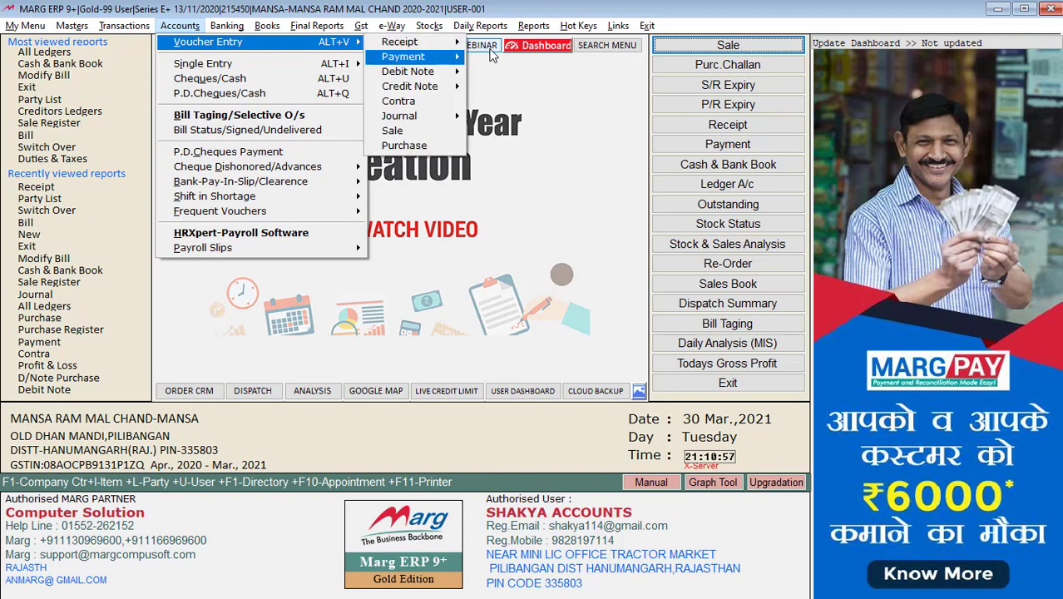
key("Right")
key("Return")
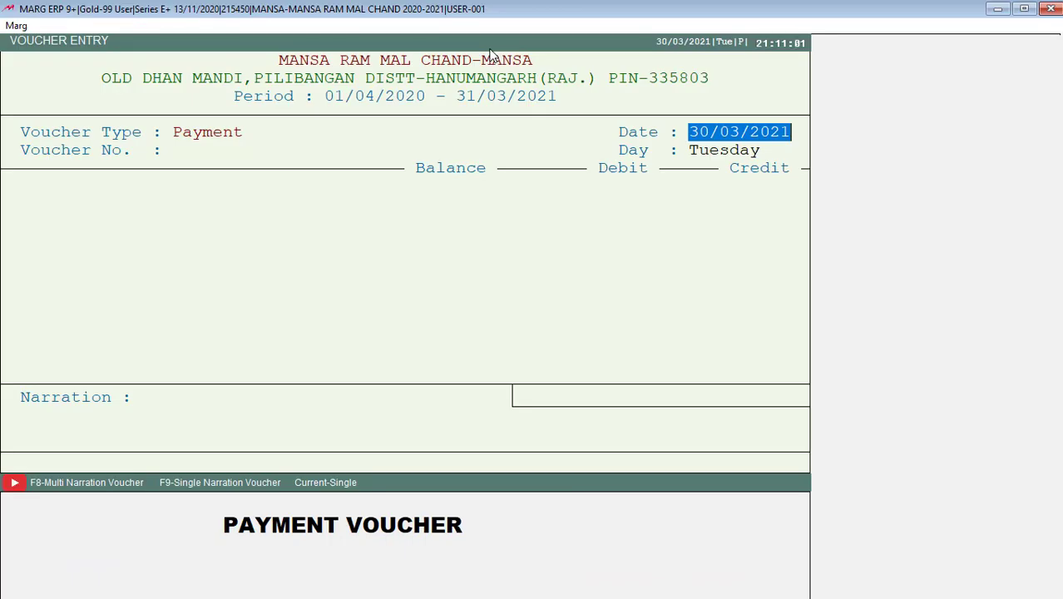
key("Return")
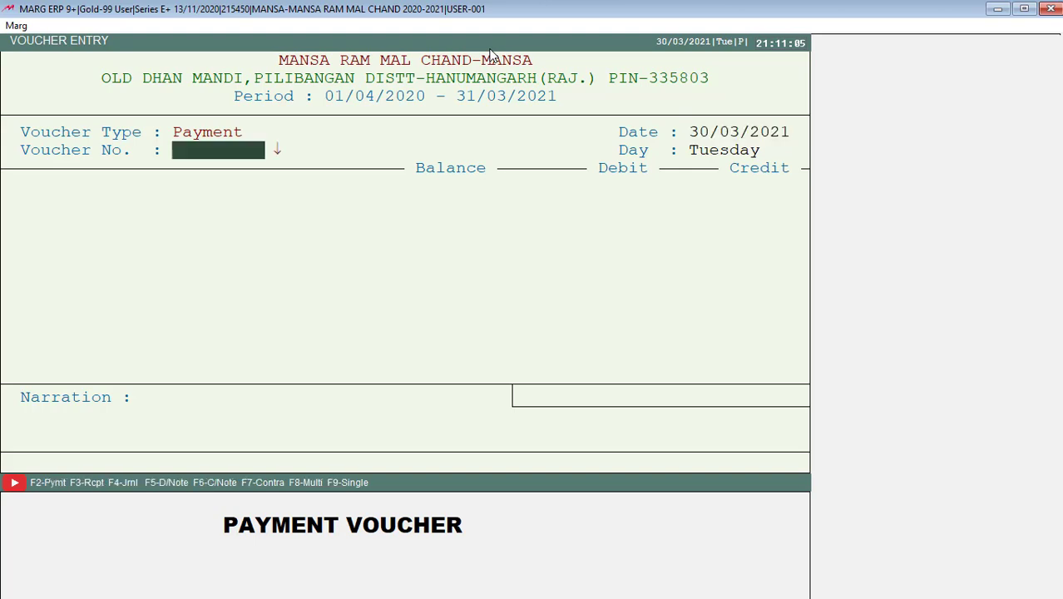
key("Return")
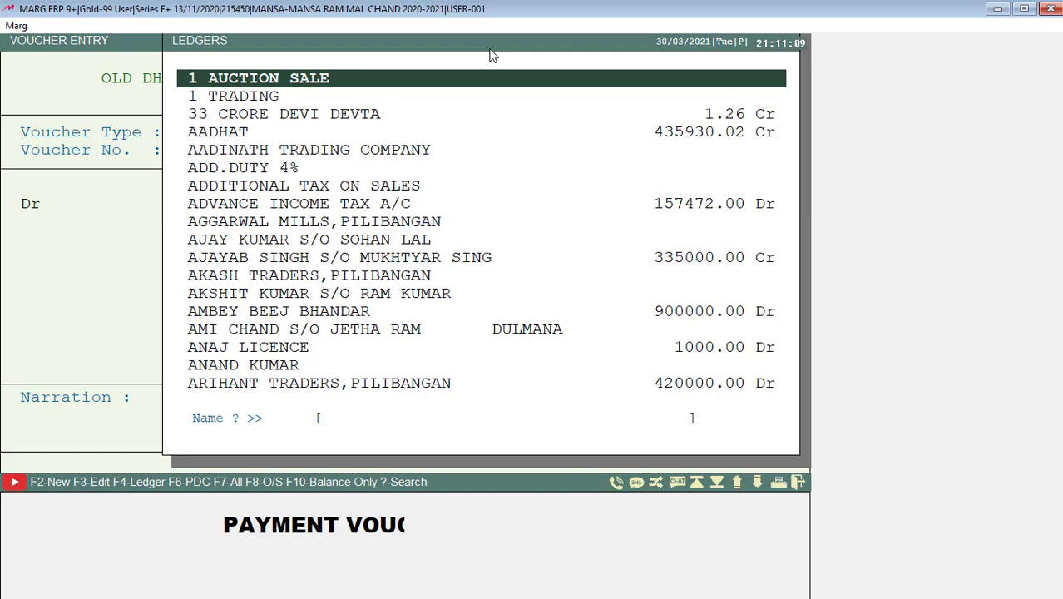
Debit 6000 to the same party as in the receipts and accept the full amount as a new reference adjustment
type("AJ")
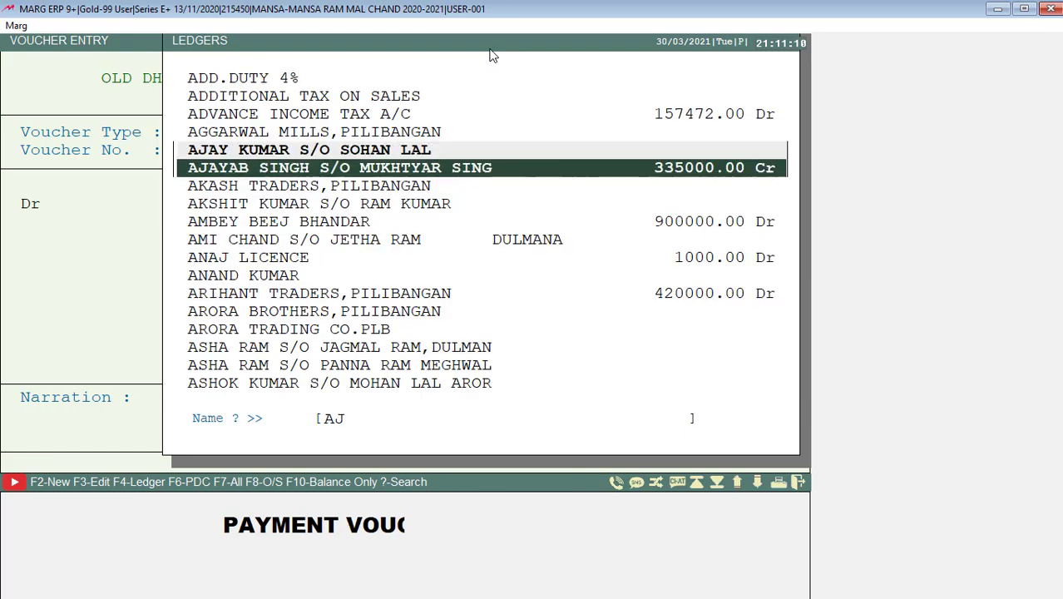
key("Return")
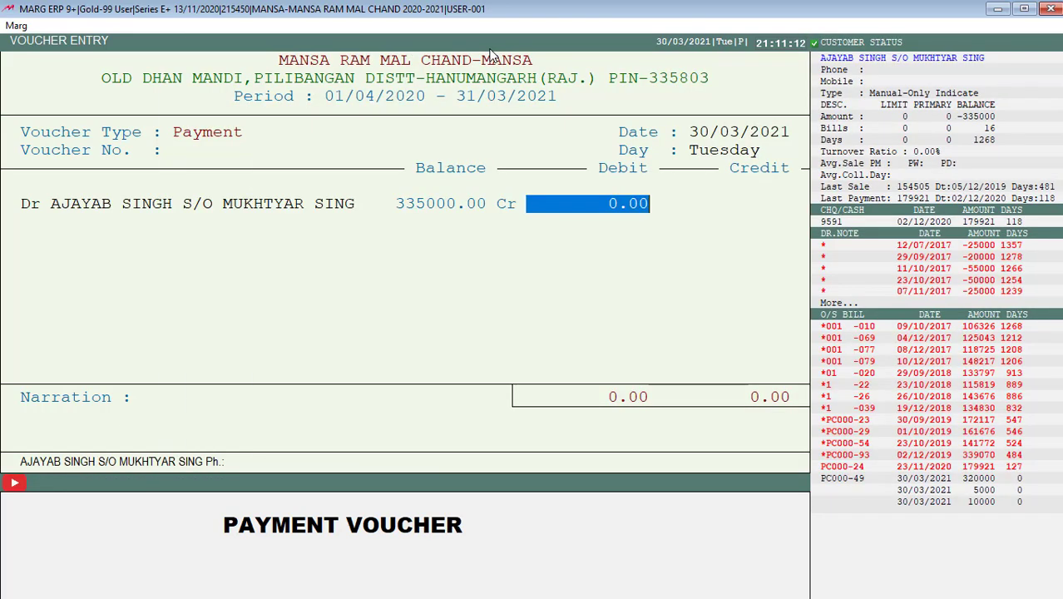
type("6000")
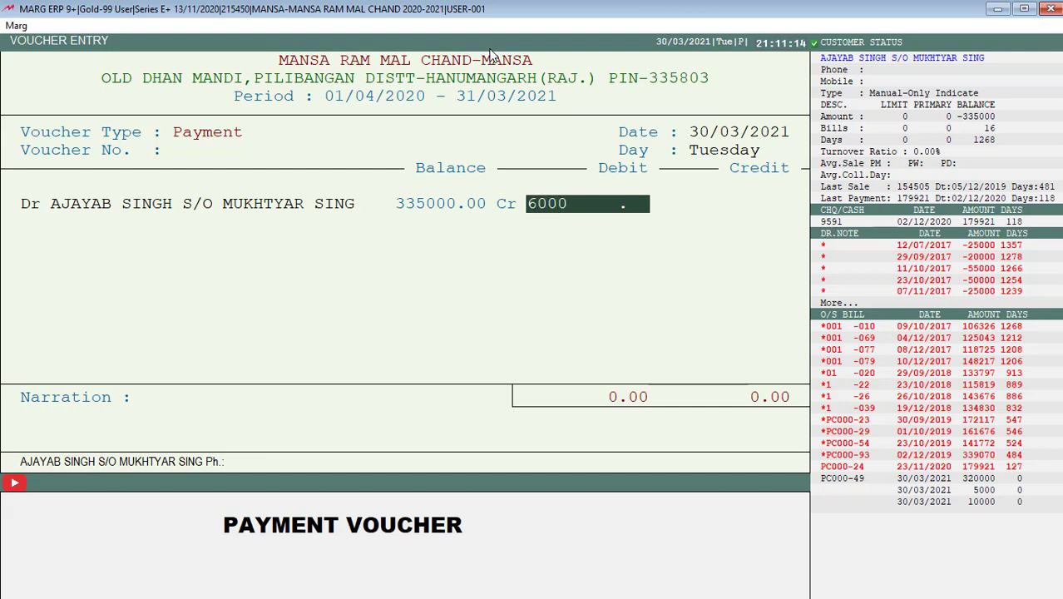
key("Return")
key("Return")
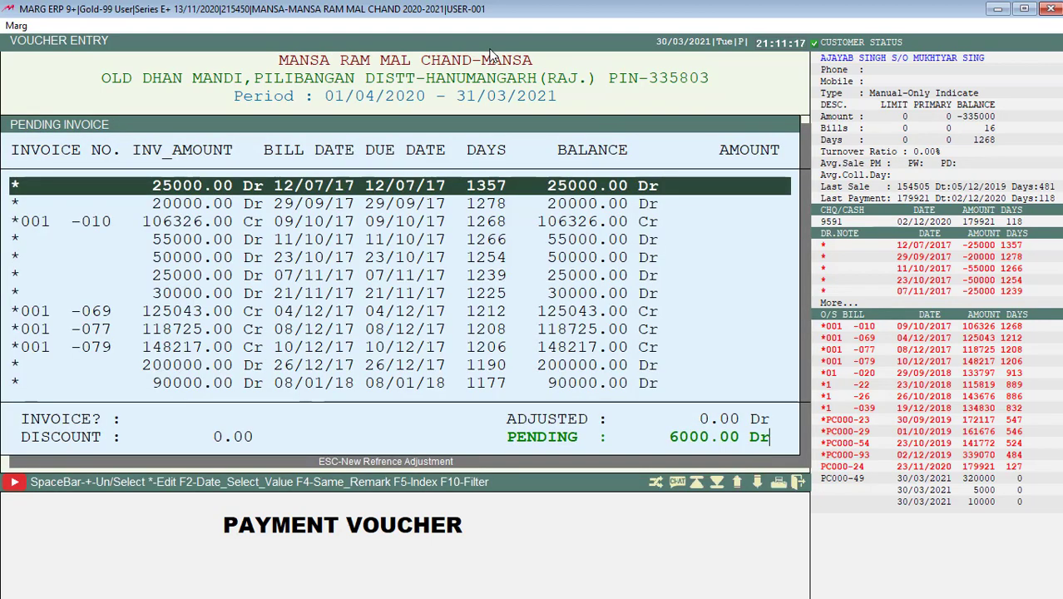
key("Escape")
key("Return")
key("Return")
key("Return")
key("Return")
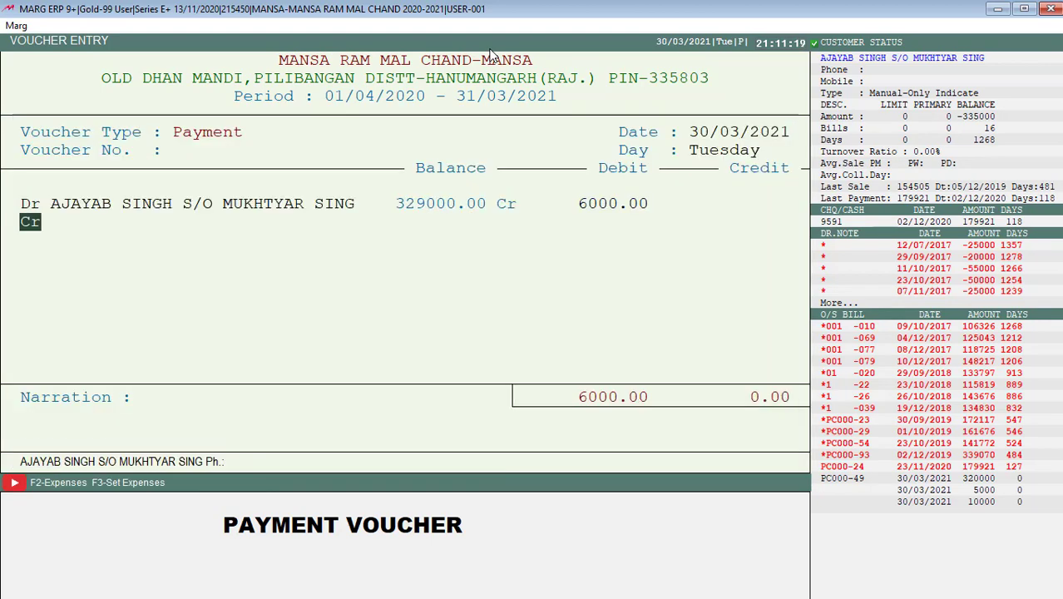
Credit the 6000 to CASH and save the payment voucher with a blank narration
key("Return")
key("space")
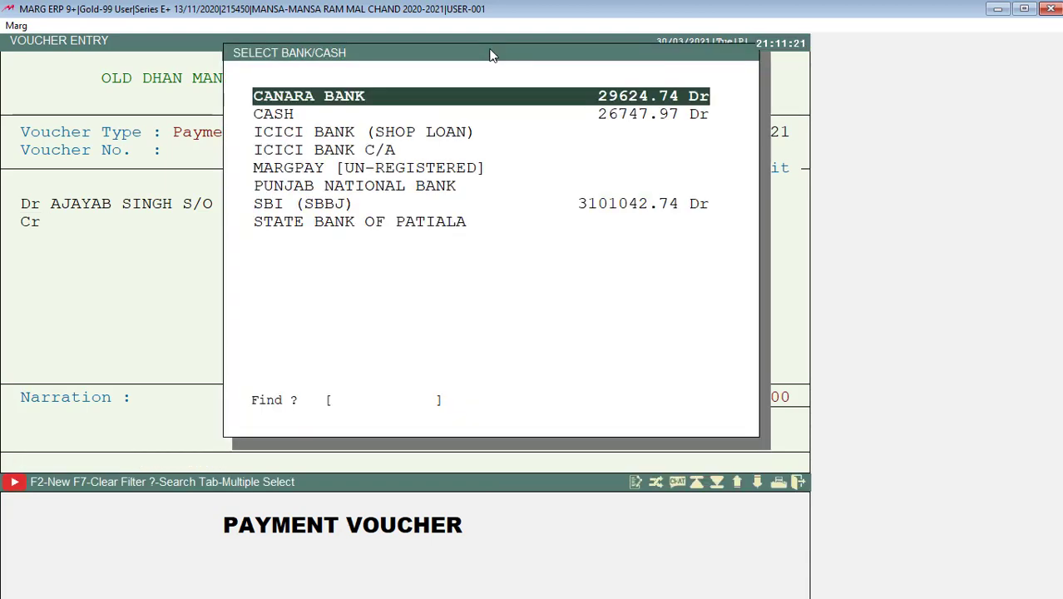
key("Down")
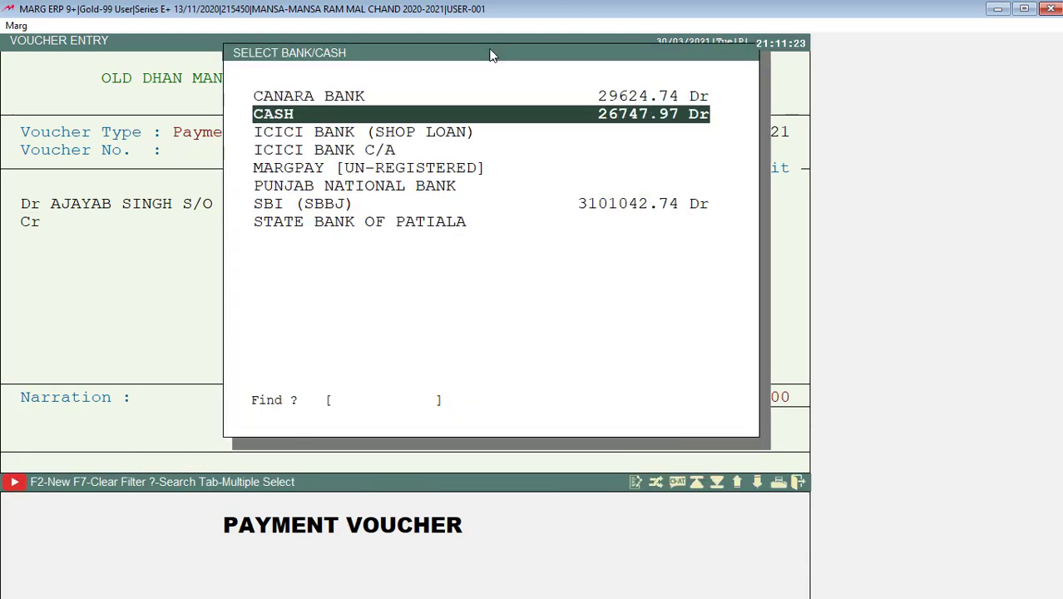
key("Return")
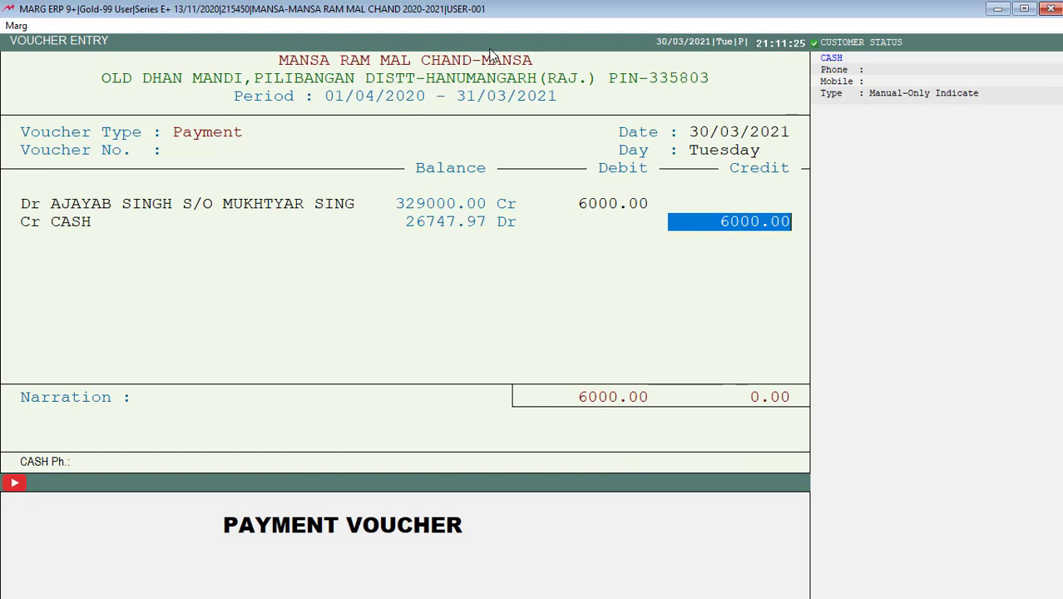
key("Return")
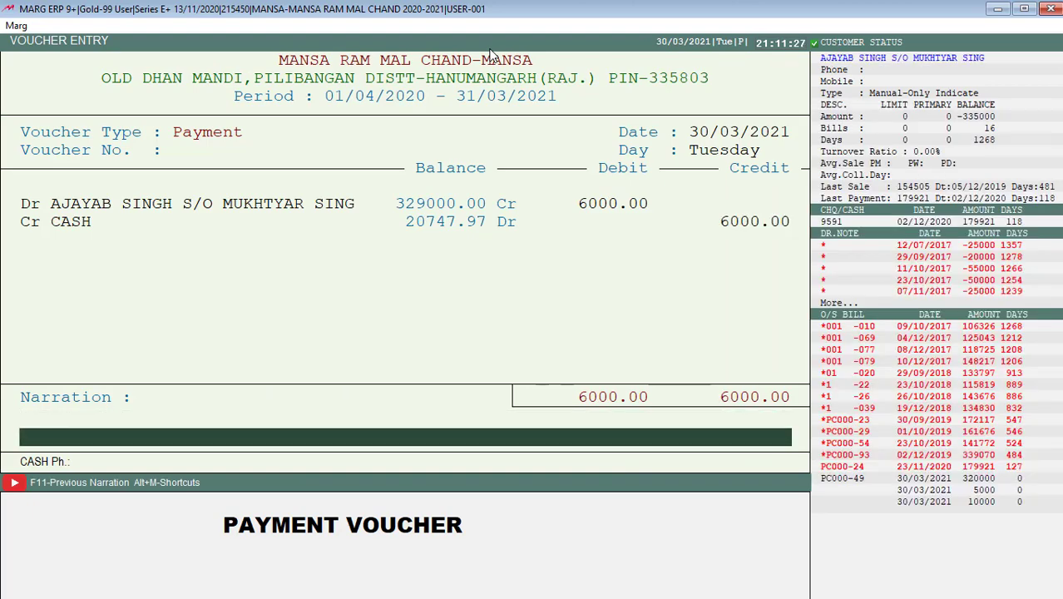
key("Return")
key("Return")
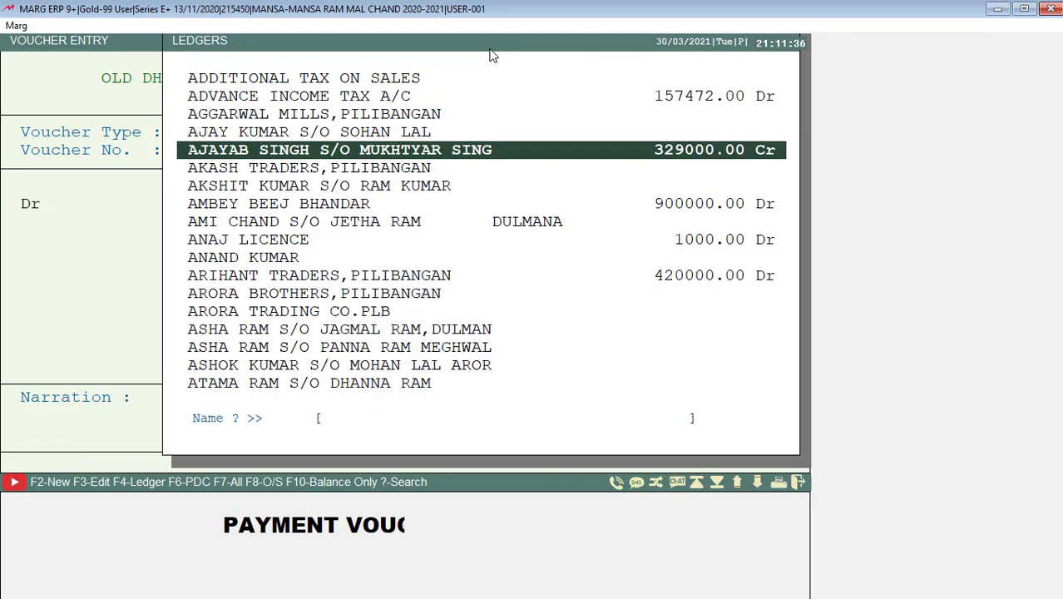
In another payment voucher dated 30/03/2021, debit 50000 to the same party as a new reference adjustment
key("Return")
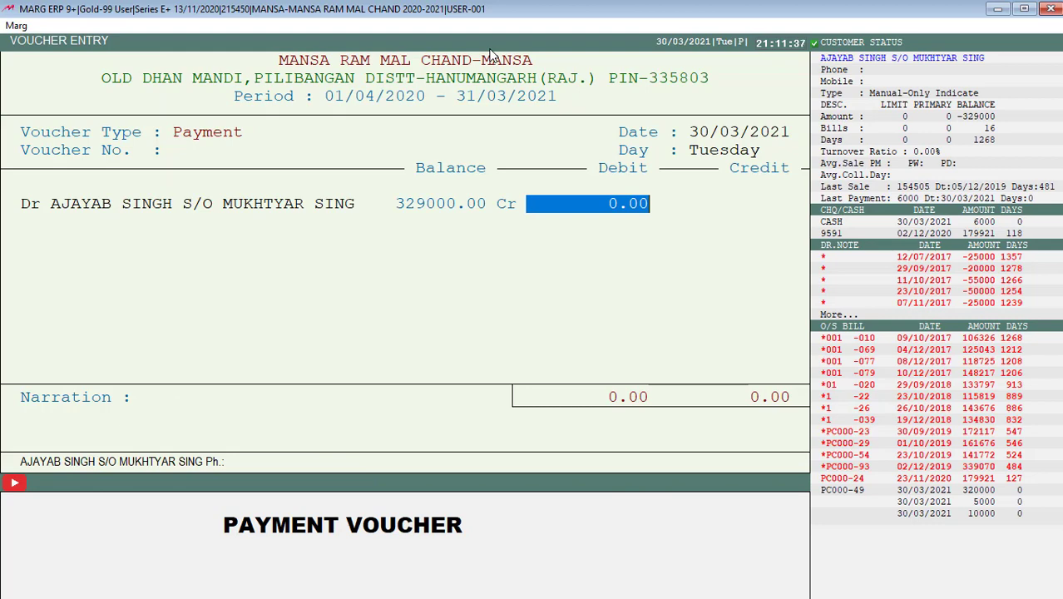
type("50000")
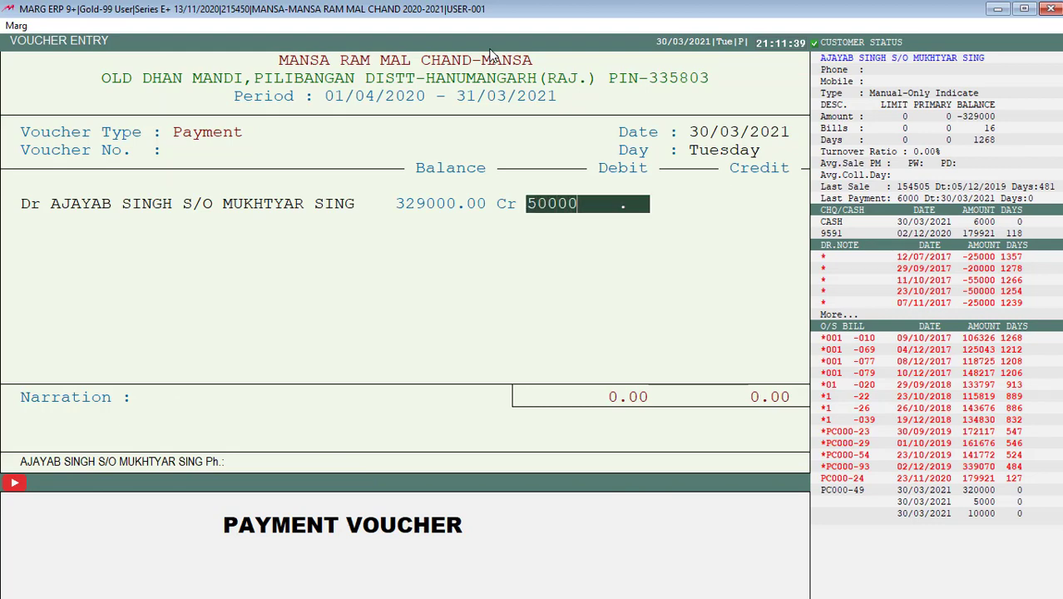
key("Return")
key("Return")
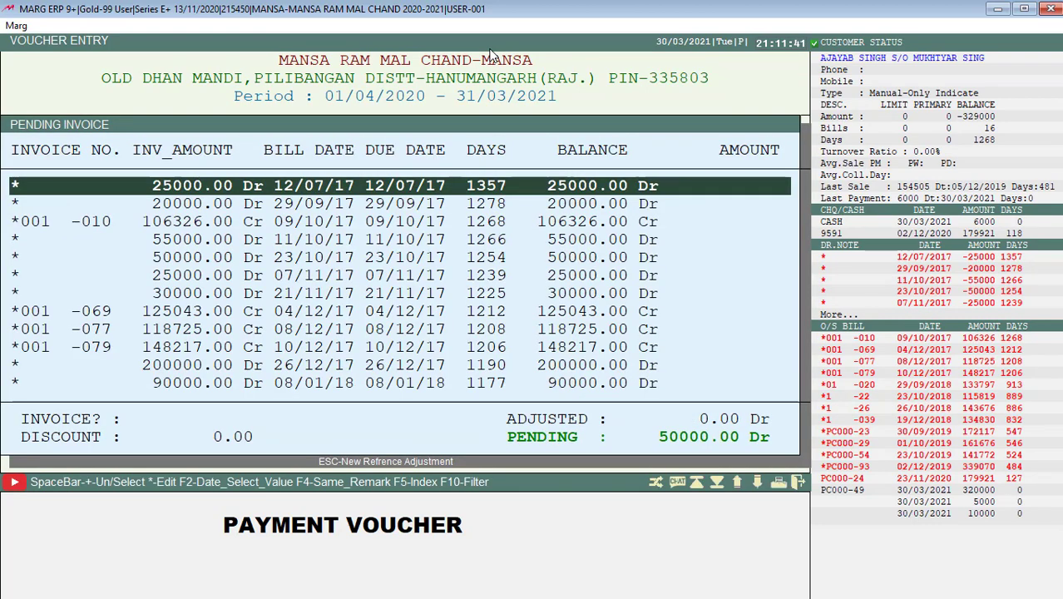
key("Escape")
key("Return")
key("Return")
key("Return")
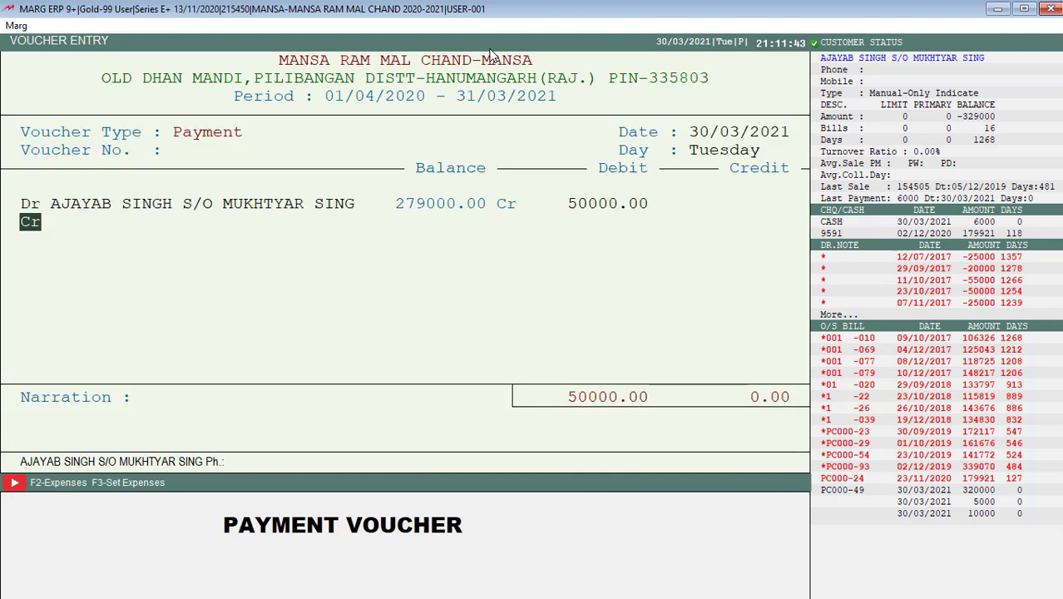
Credit the 50000 to CANARA BANK with the proposed cheque number, save the payment voucher and leave payment entry
key("Return")
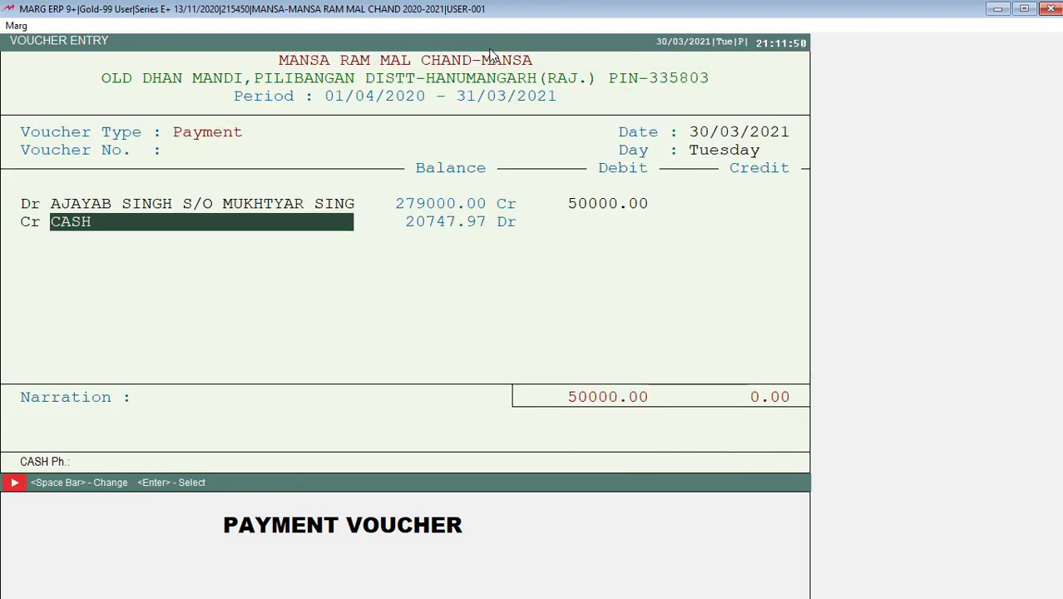
key("space")
key("Up")
key("Return")
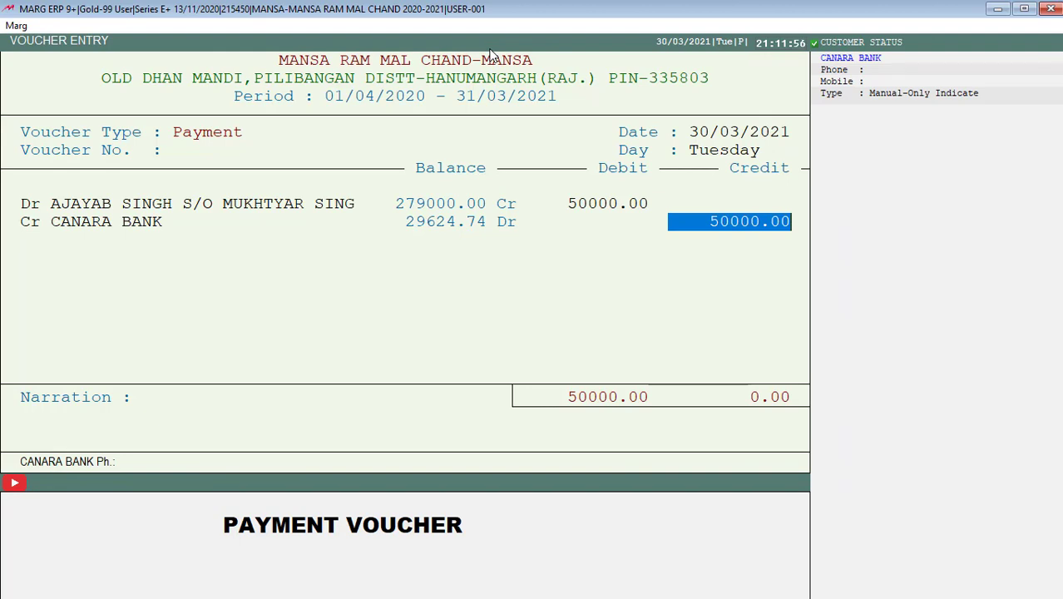
key("Return")
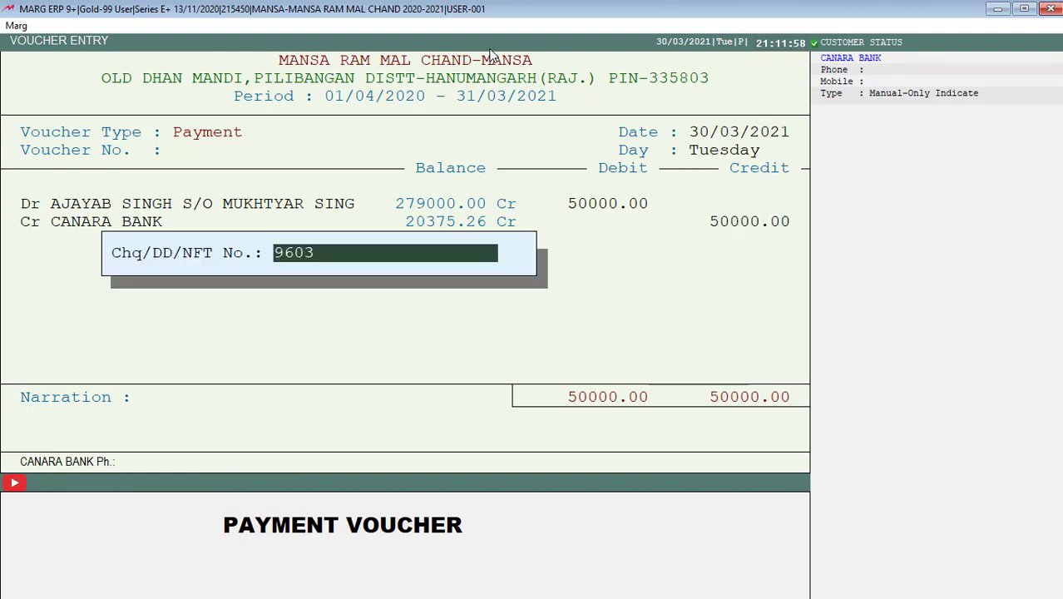
key("Return")
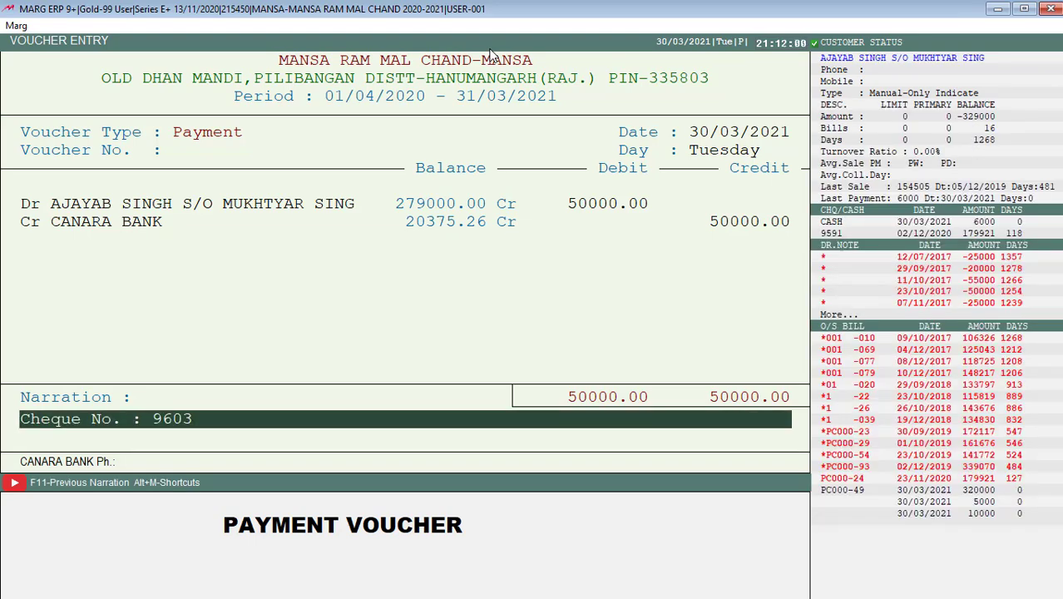
key("Return")
key("Return")
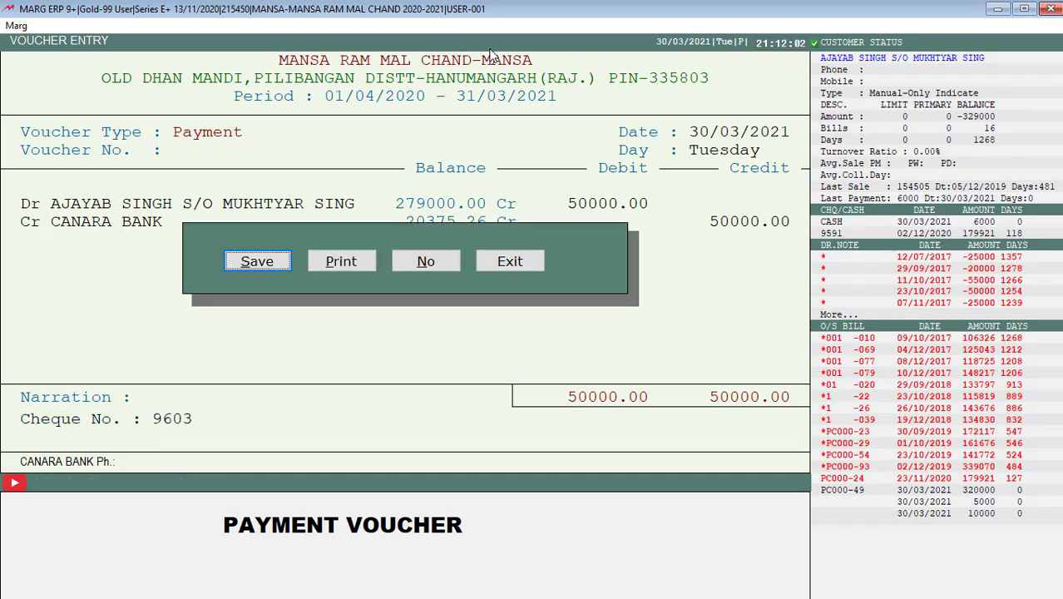
key("Return")
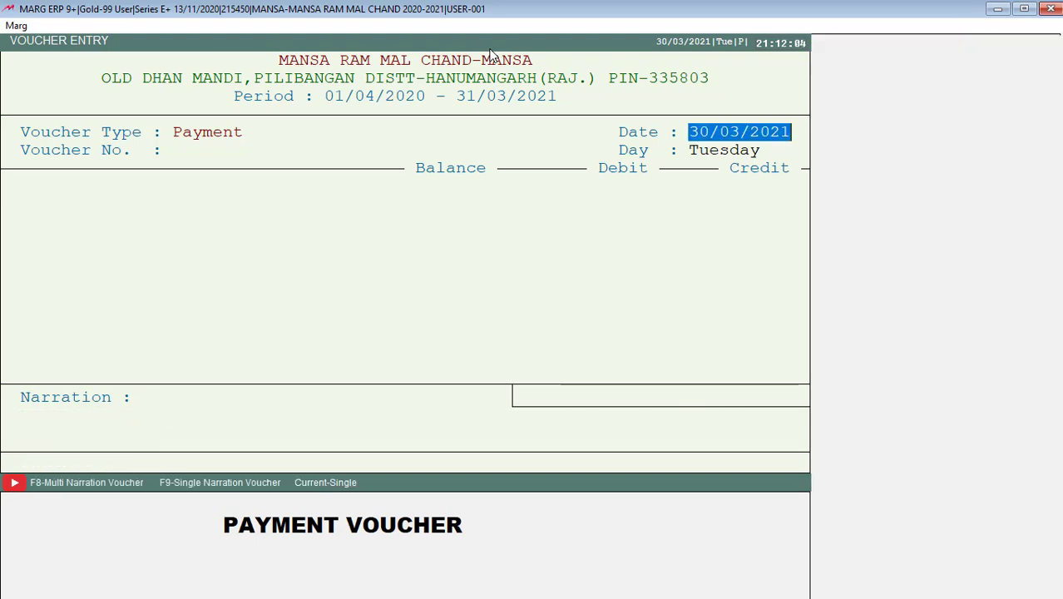
key("Escape")
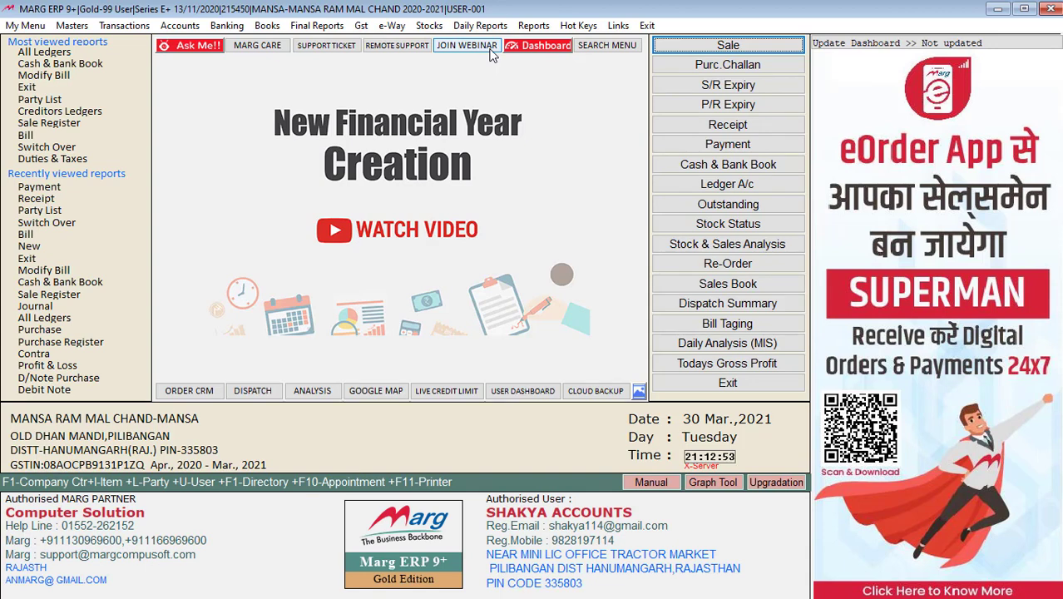
Start a Journal voucher dated 30/03/2021 with voucher number 1212
left_click(116, 26)
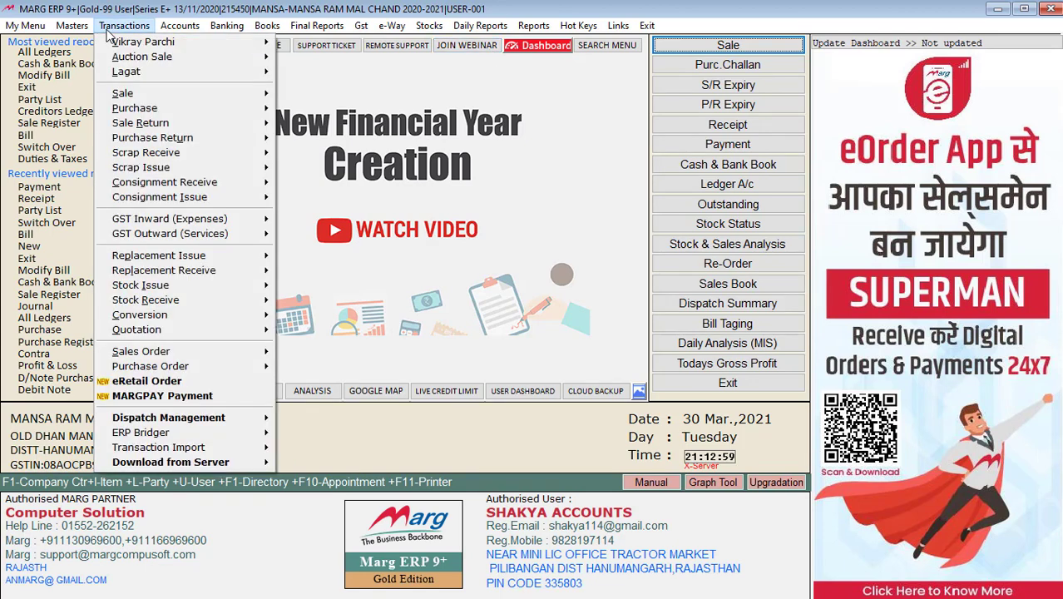
mouse_move(166, 34)
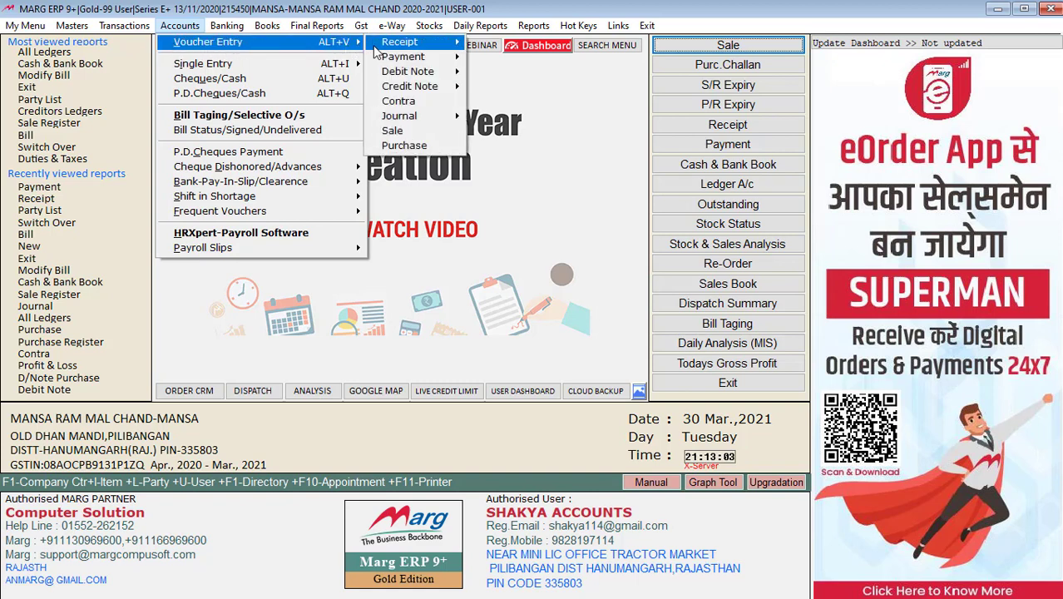
mouse_move(395, 121)
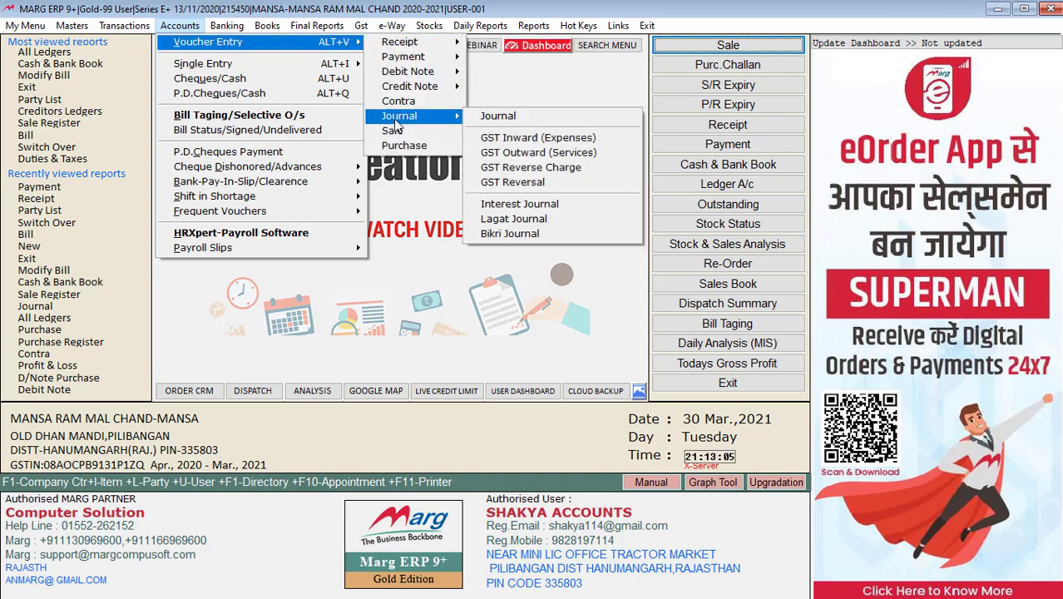
left_click(508, 121)
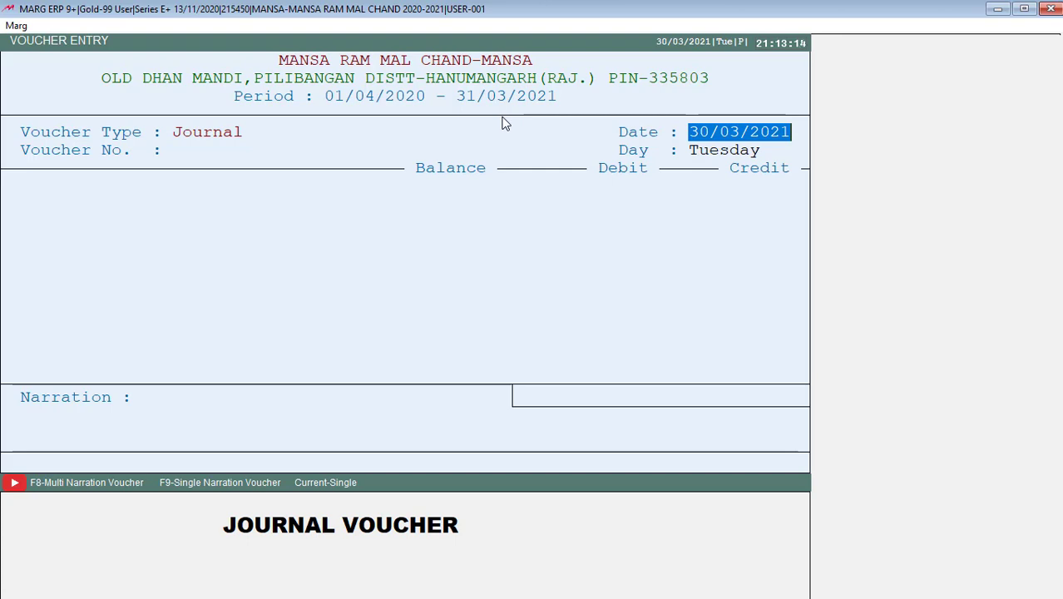
key("Return")
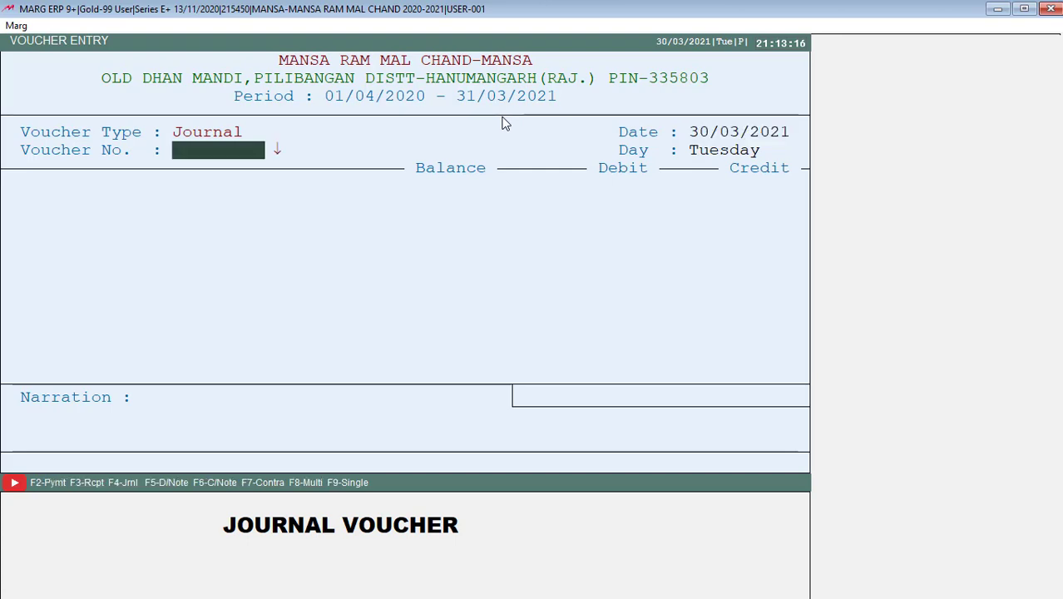
type("1212")
key("Return")
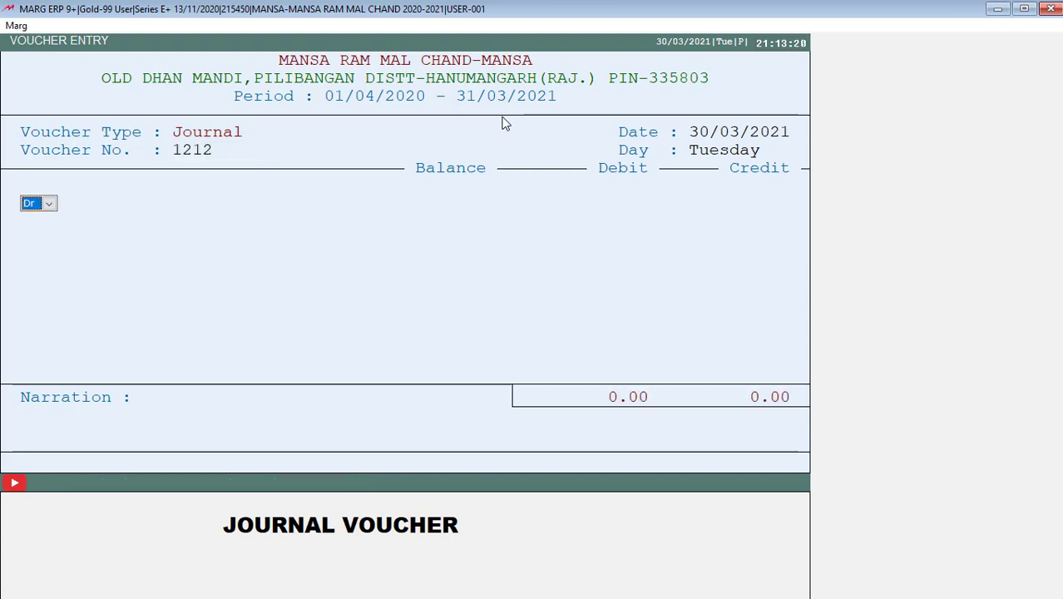
Debit 6500 to the same party as in the payment vouchers
key("Return")
type("AJ")
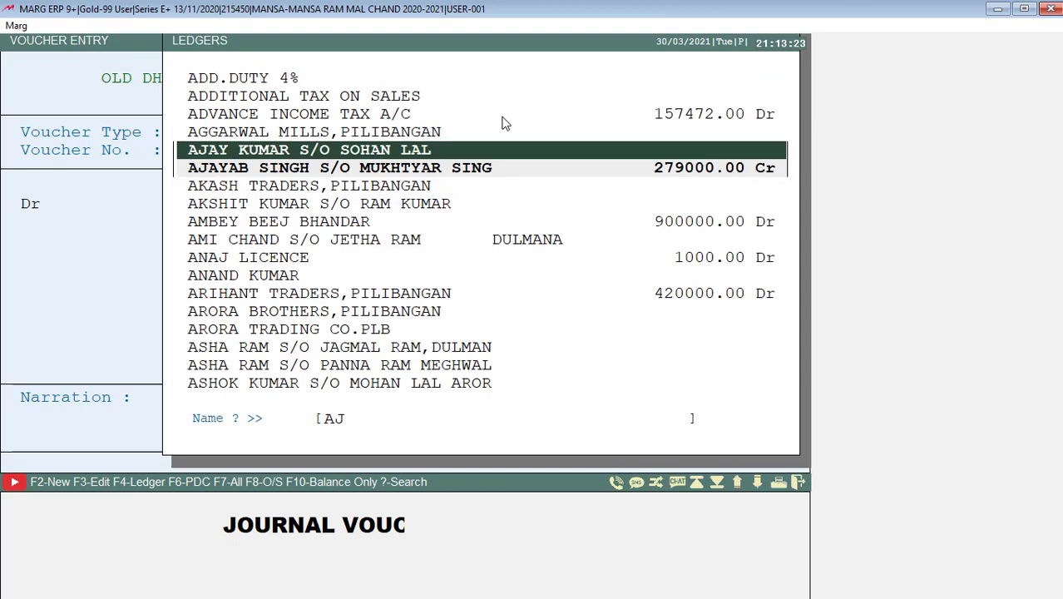
key("Down")
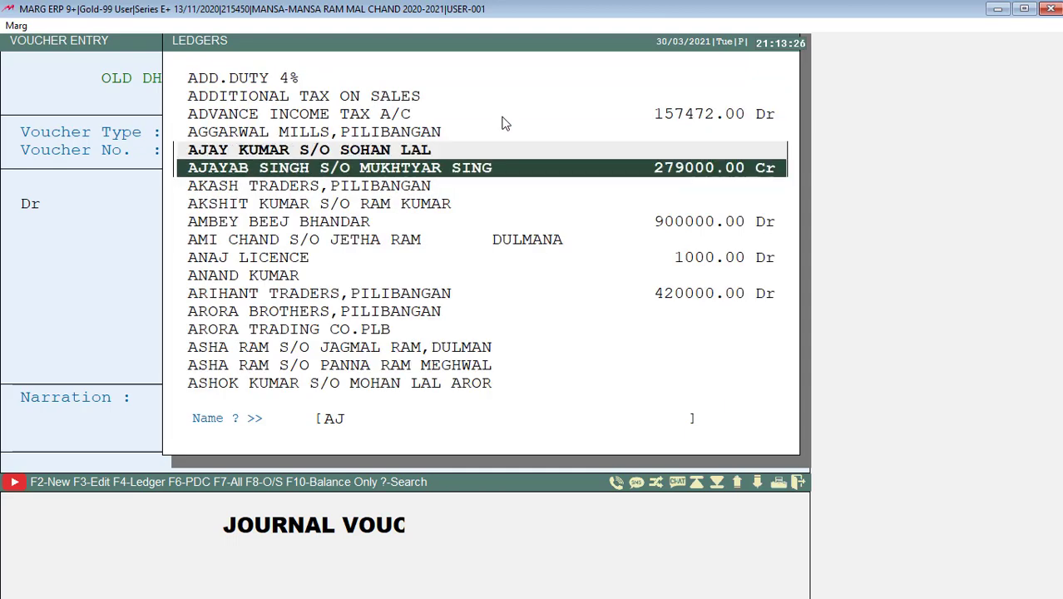
key("Return")
type("6500")
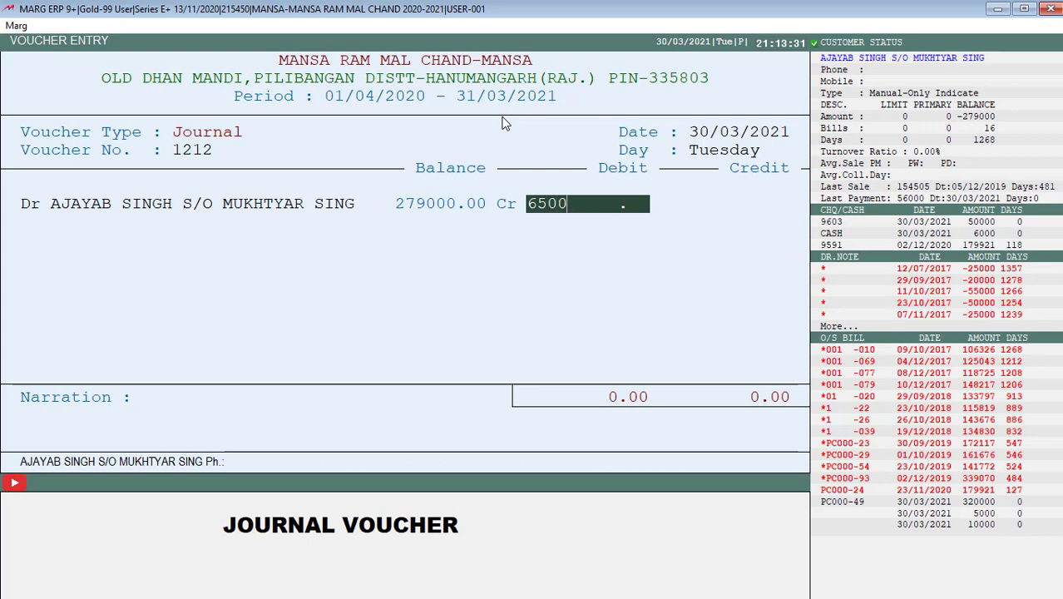
key("Return")
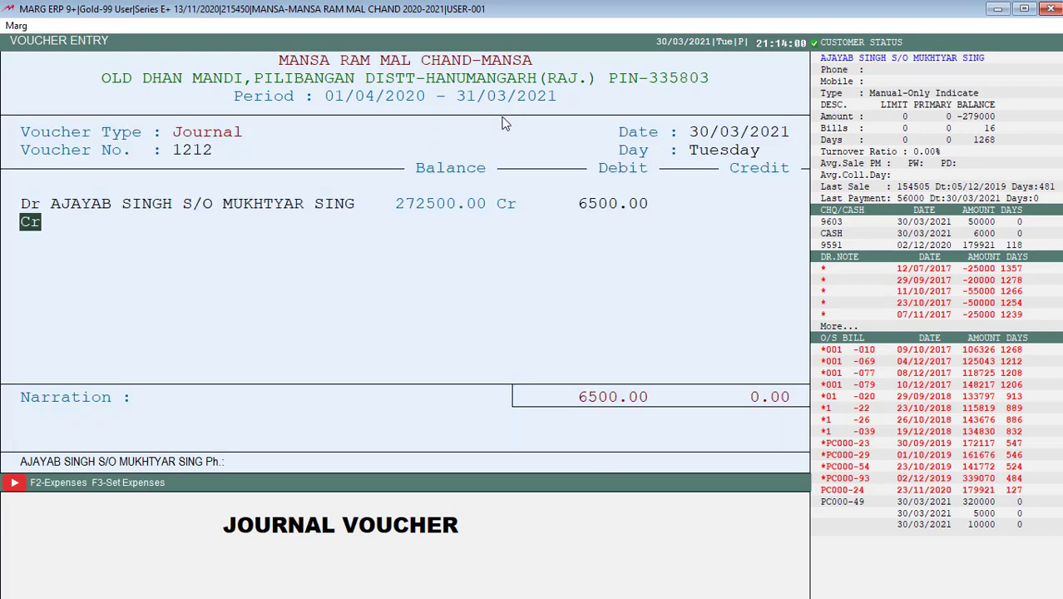
For the journal's credit line, create a ledger named DEVI PETROL PUMP, keeping the SUNDRY DEBTORS group and other default settings
key("Return")
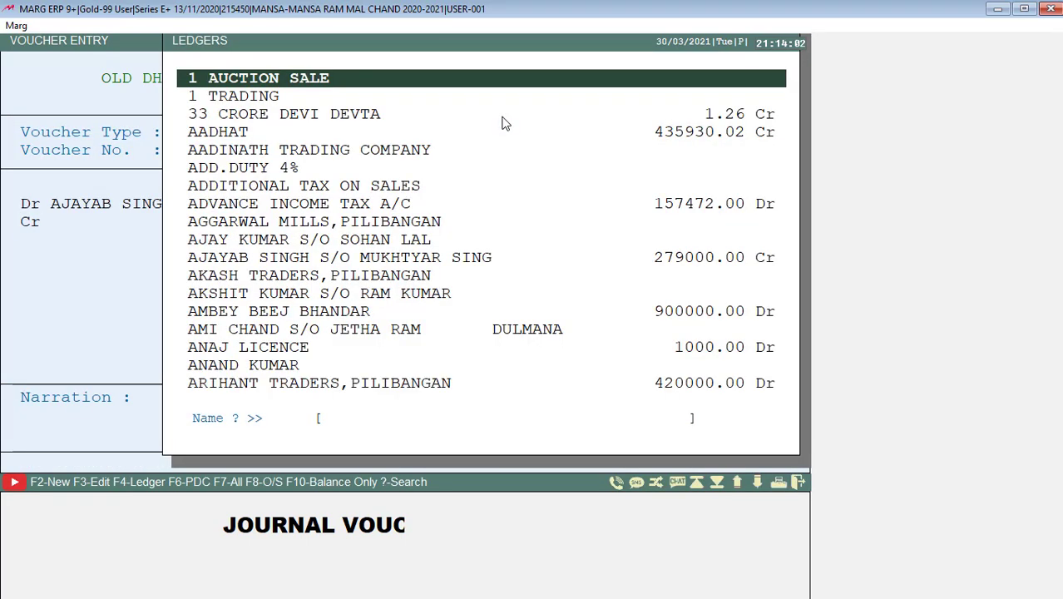
key("F2")
key("Return")
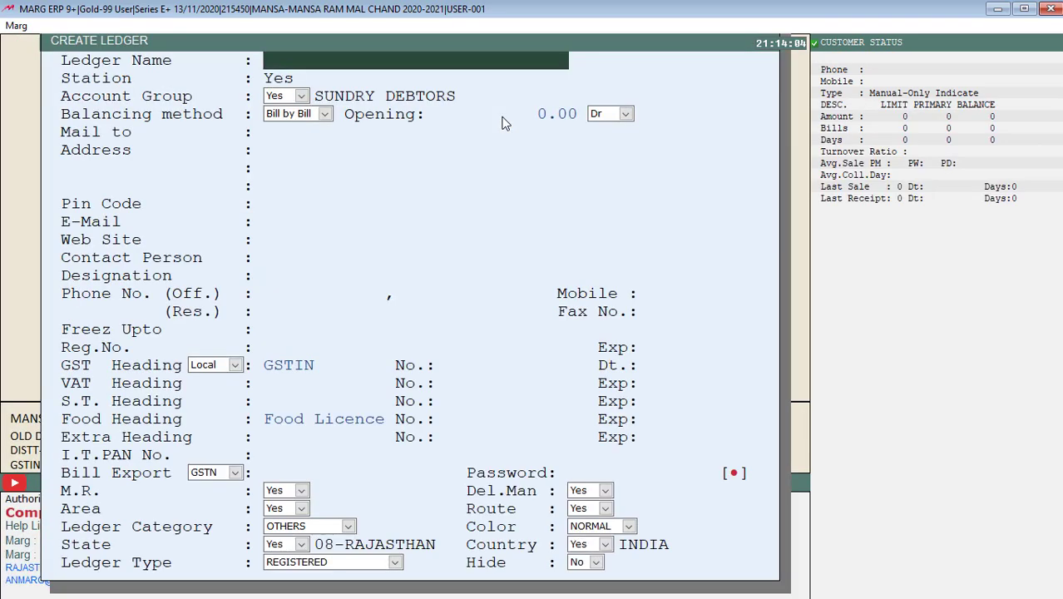
type("DEVI PETRO")
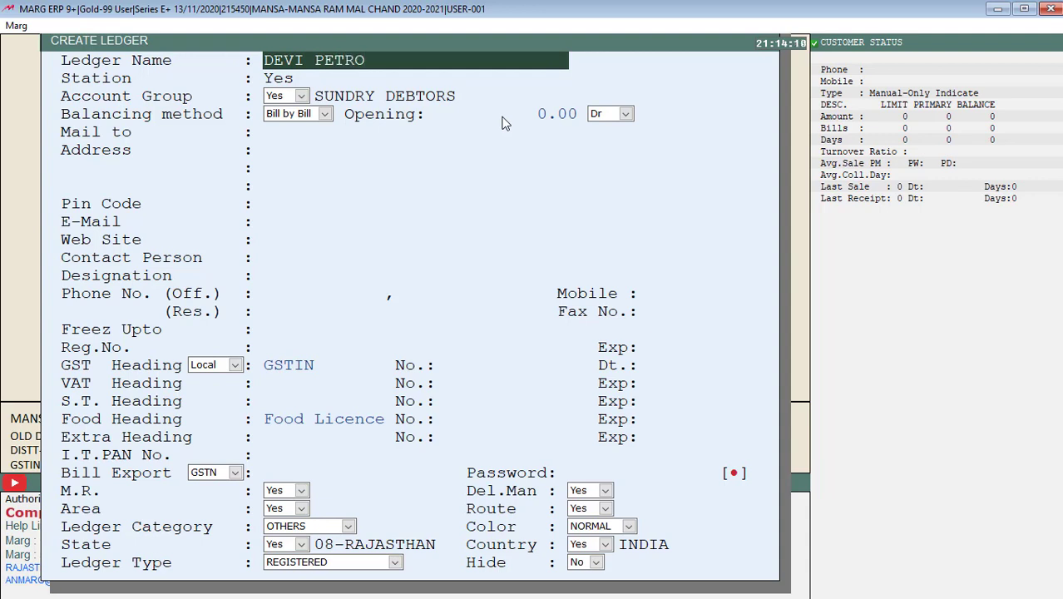
type("L PUMP")
key("Return")
key("Return")
key("Return")
key("Return")
key("Return")
key("Return")
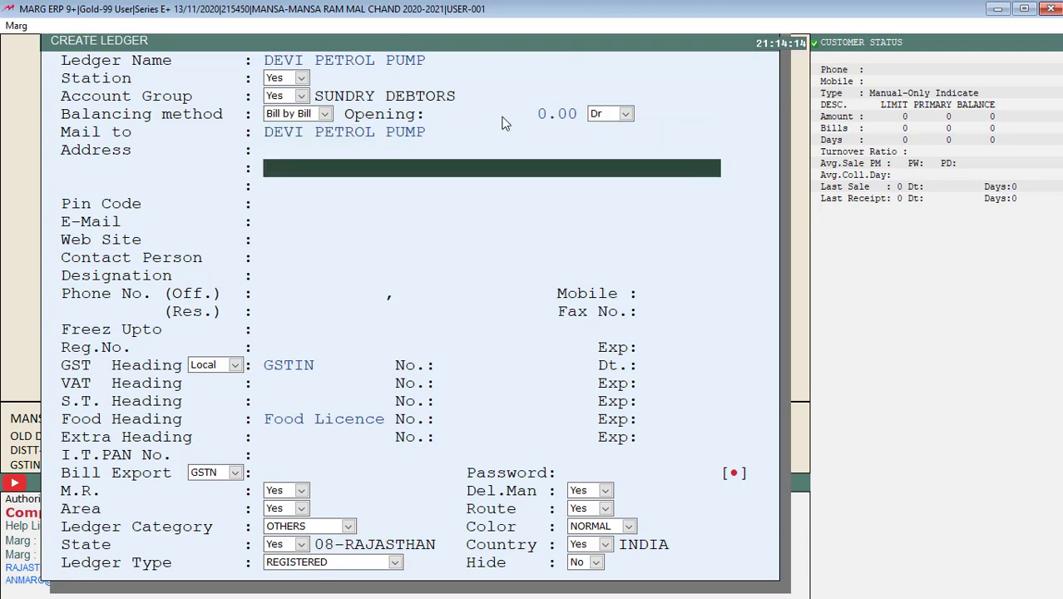
key("Page_Down")
key("Page_Down")
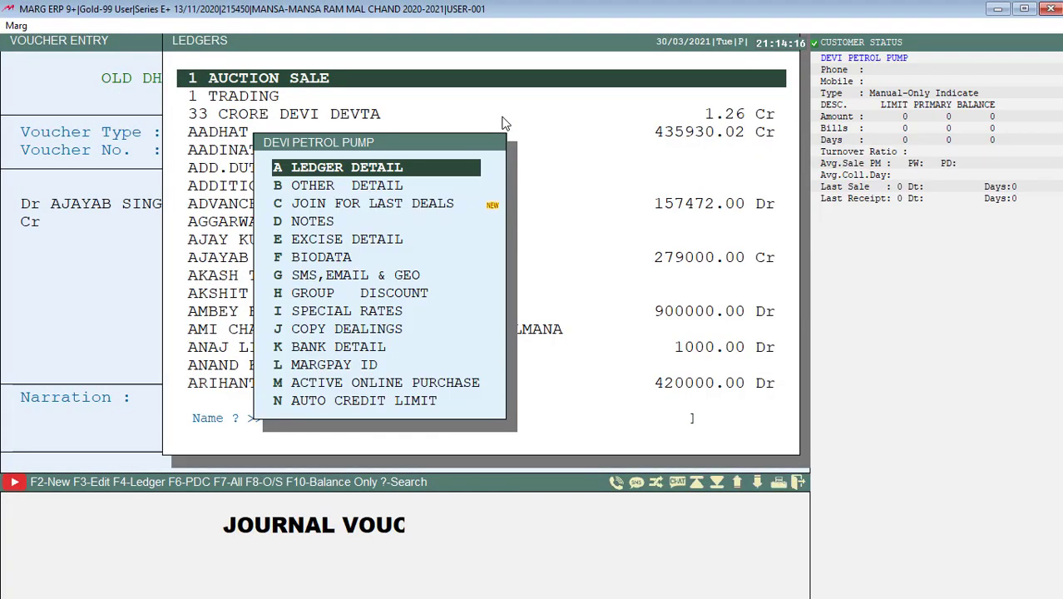
key("Escape")
Credit the 6500 to DEVI PETROL PUMP as a new reference adjustment and save the journal voucher without a narration
key("Return")
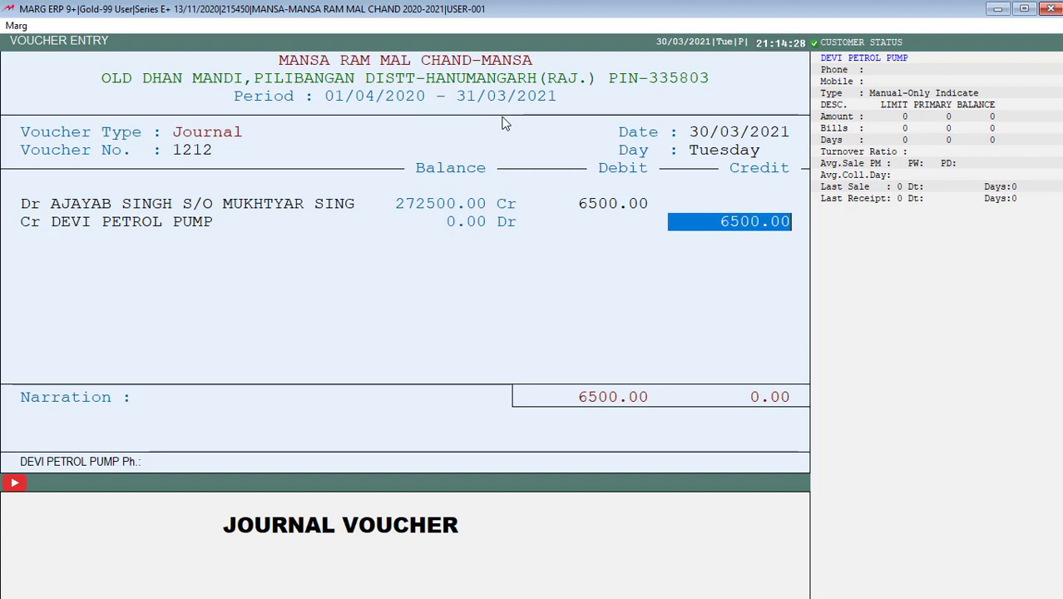
key("Return")
key("Return")
key("Return")
key("Return")
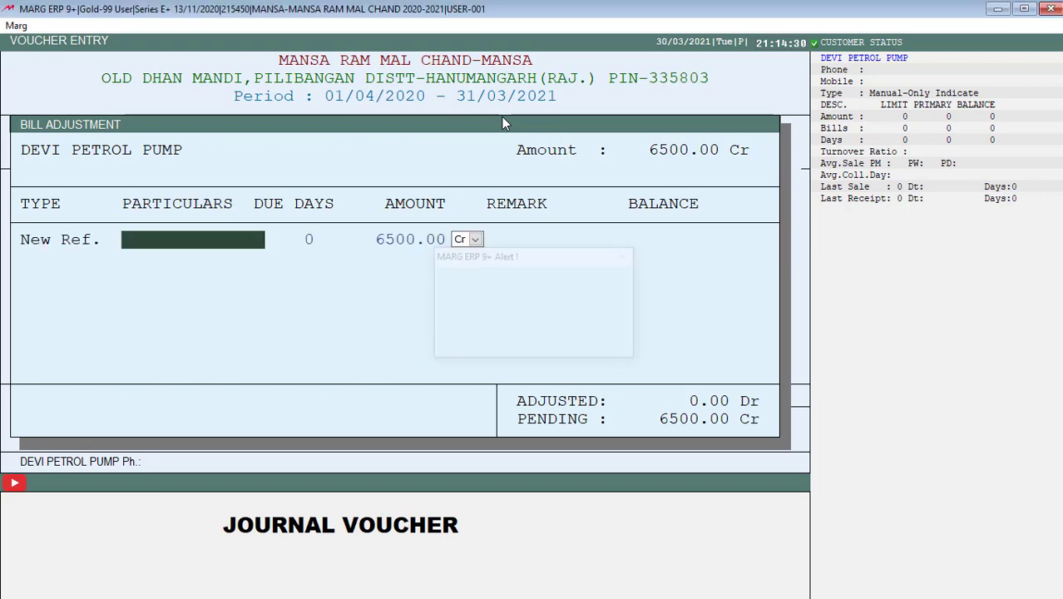
key("Return")
key("Return")
key("Return")
key("Return")
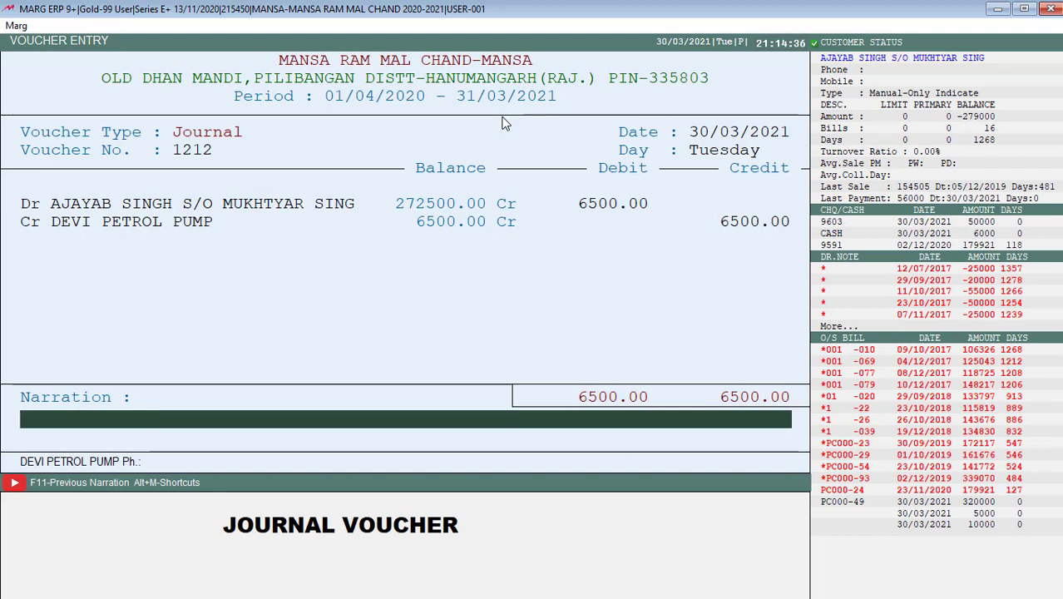
key("Return")
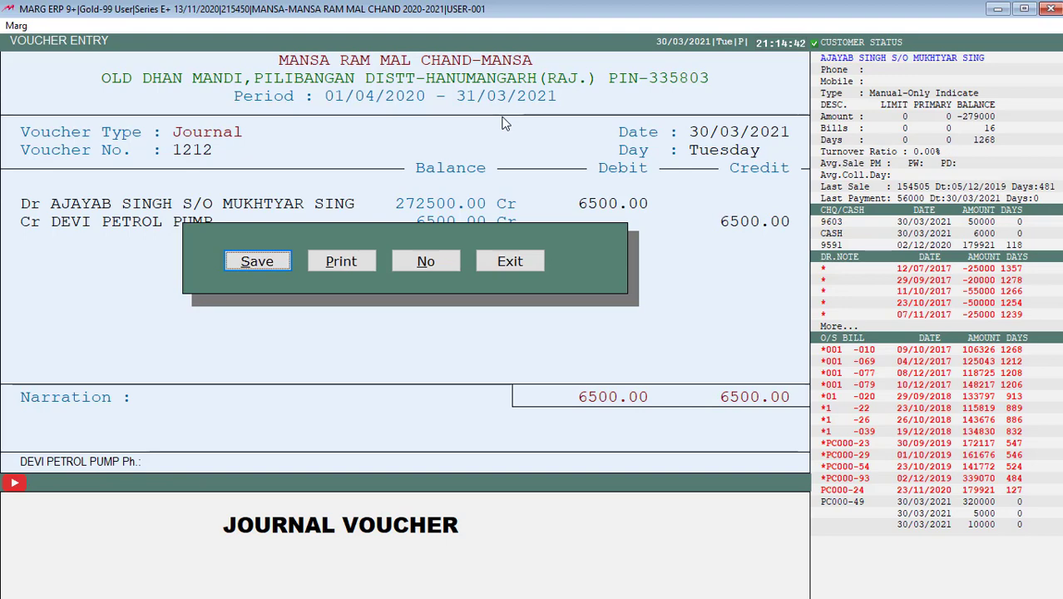
key("Return")
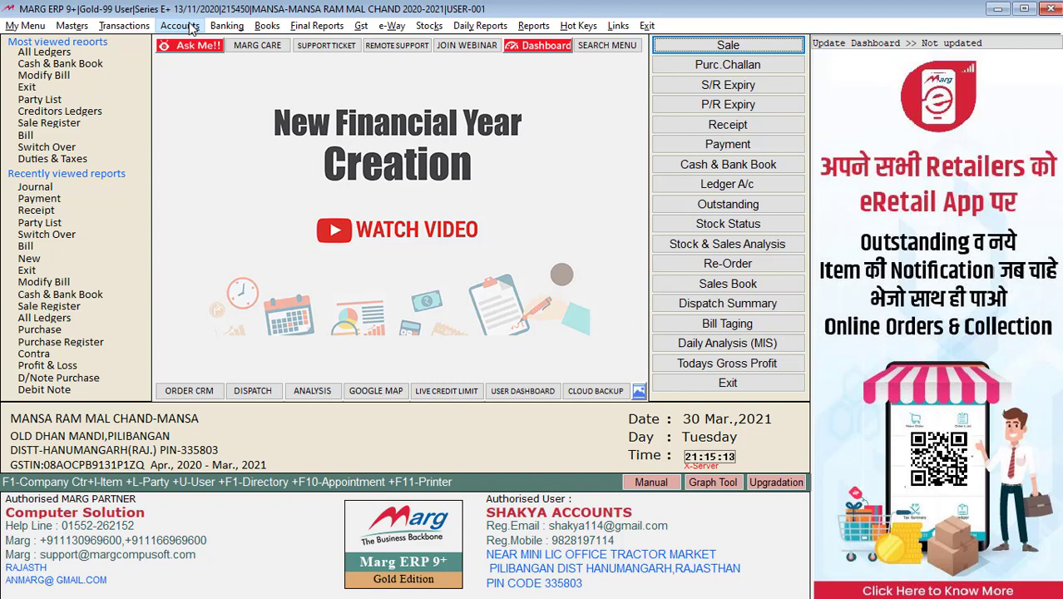
Start a Contra voucher dated 30/03/2021 with voucher number 1104
left_click(192, 29)
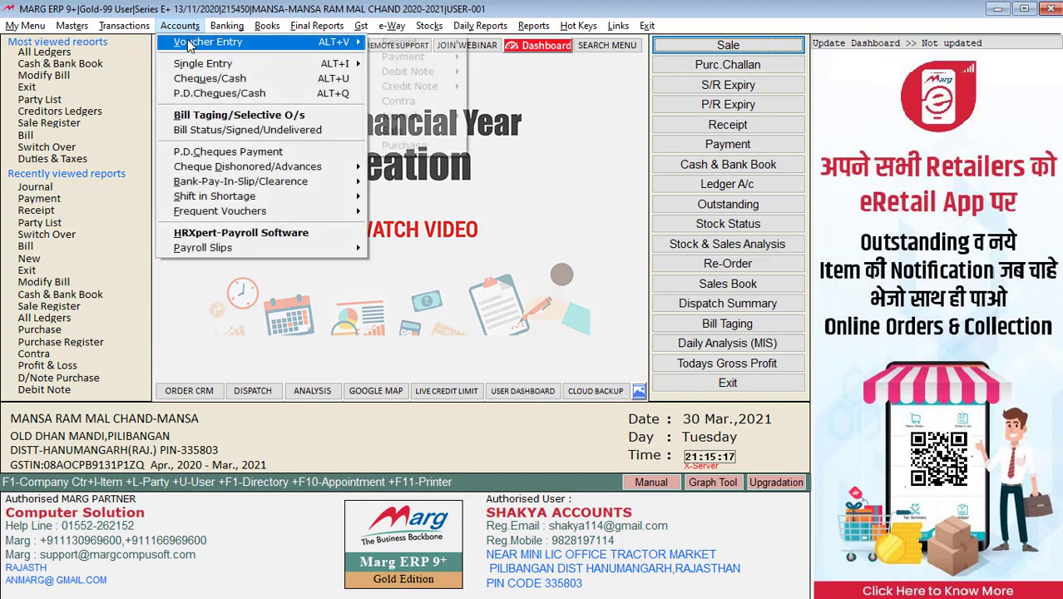
mouse_move(200, 42)
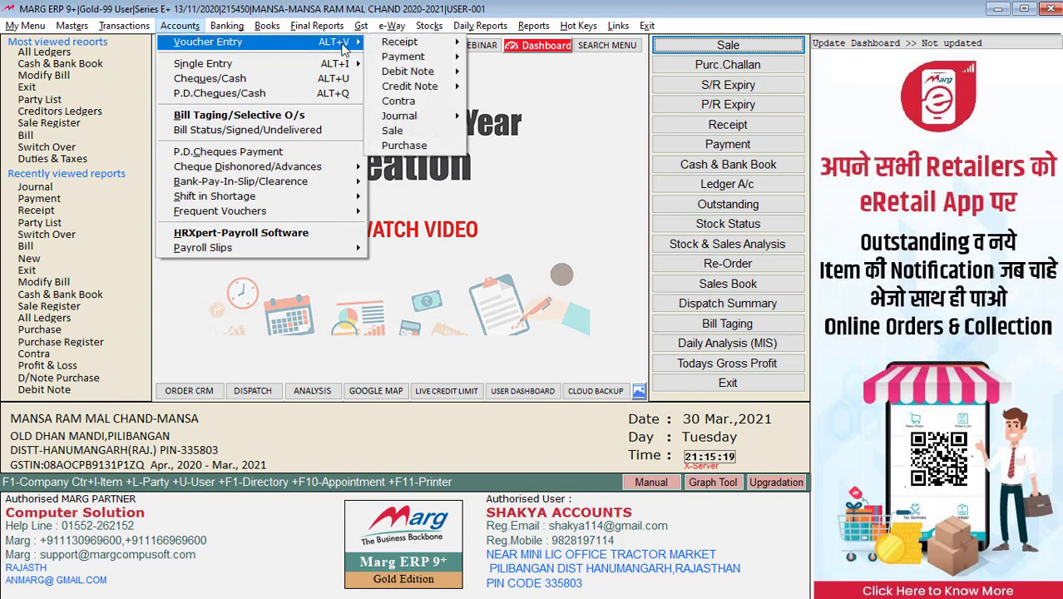
left_click(399, 101)
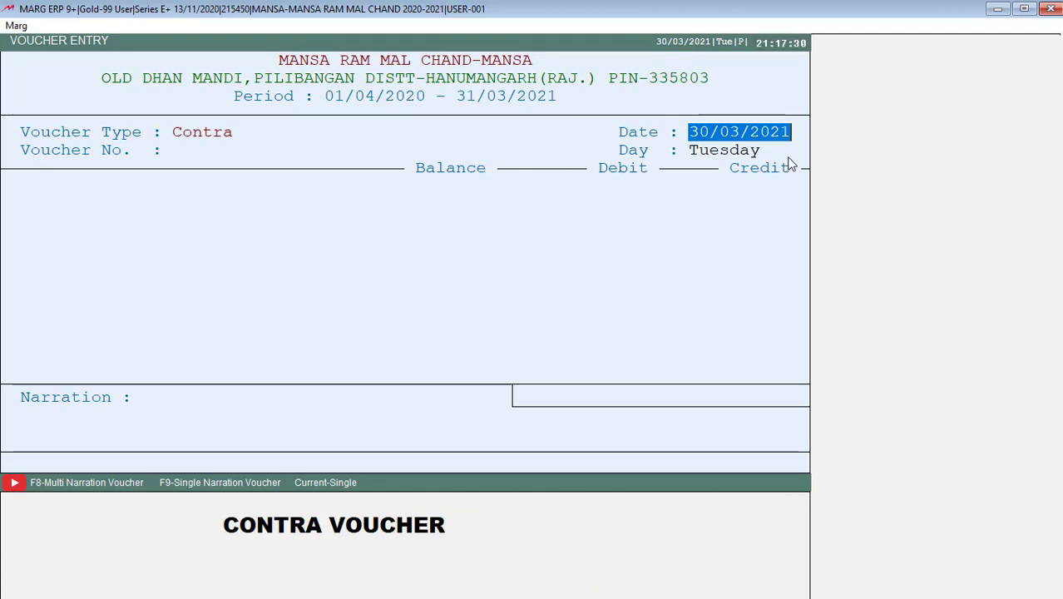
key("Return")
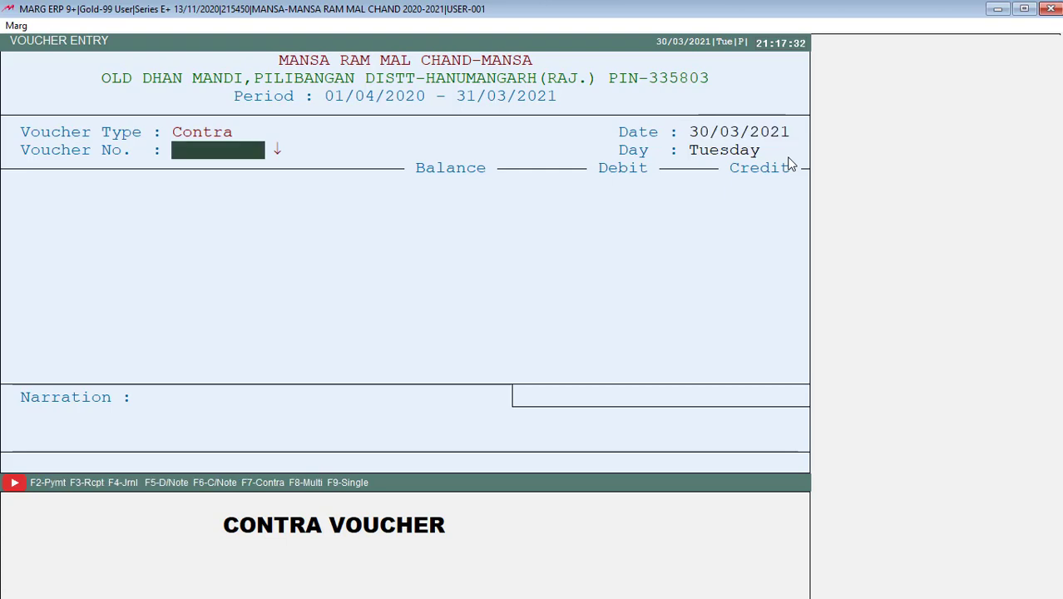
type("1104")
key("Return")
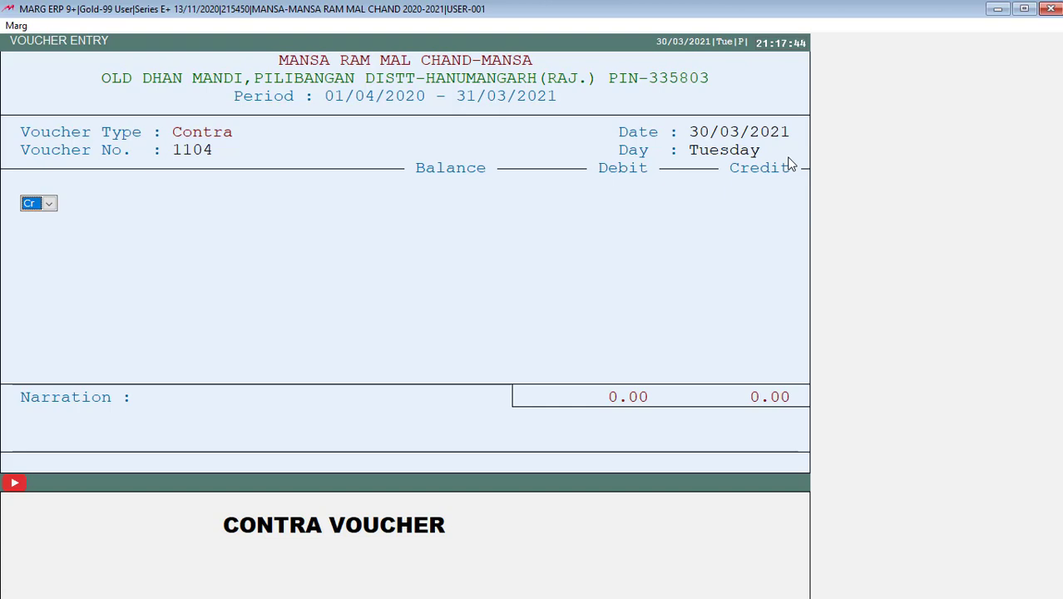
Credit 100000 to CANARA BANK in the contra voucher, accepting the proposed cheque number
key("Return")
key("Down")
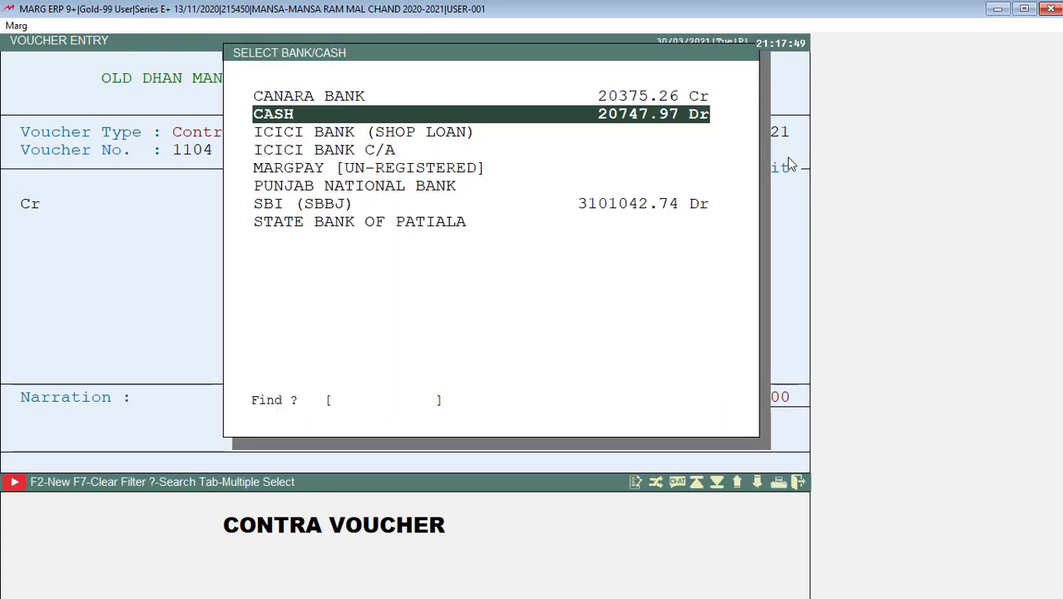
key("Up")
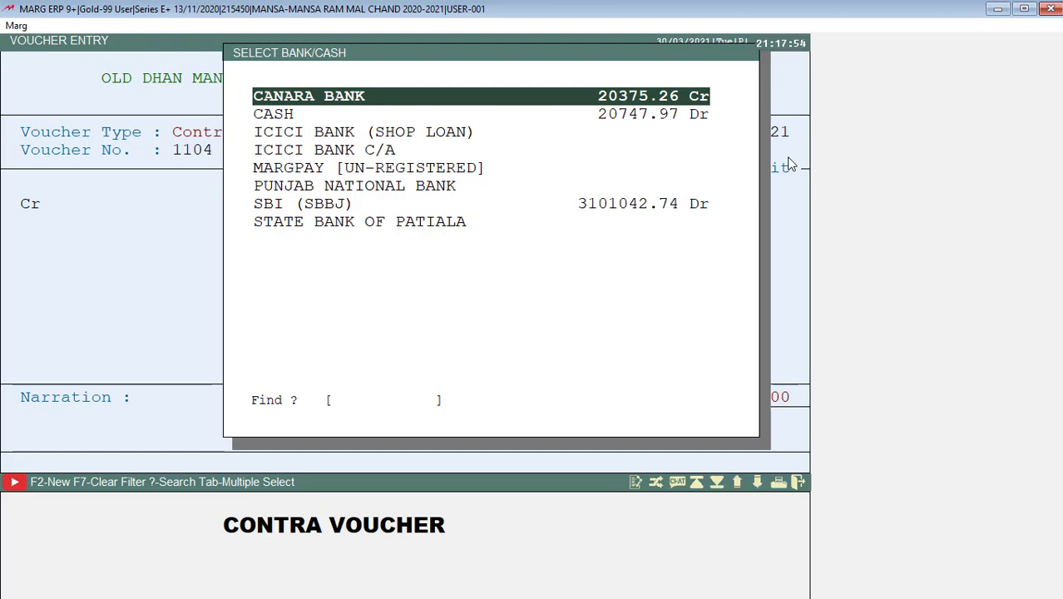
key("Return")
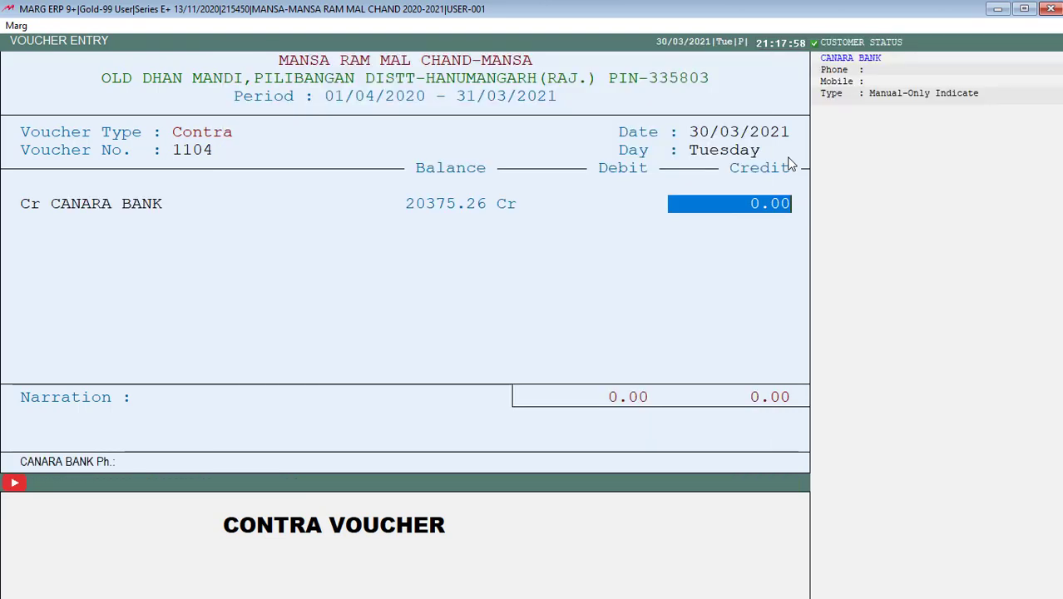
type("100000    .")
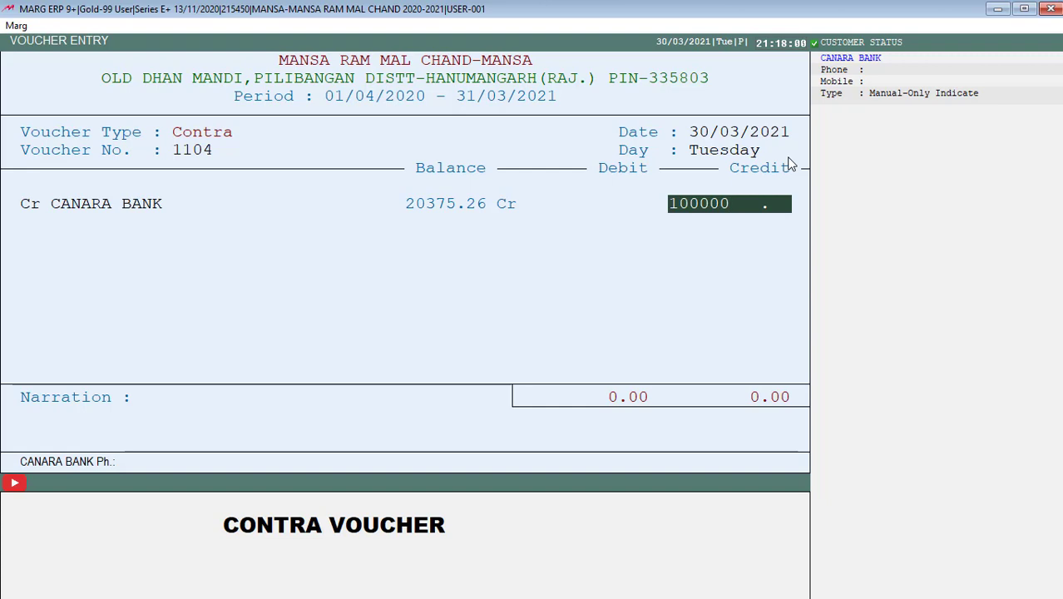
key("Return")
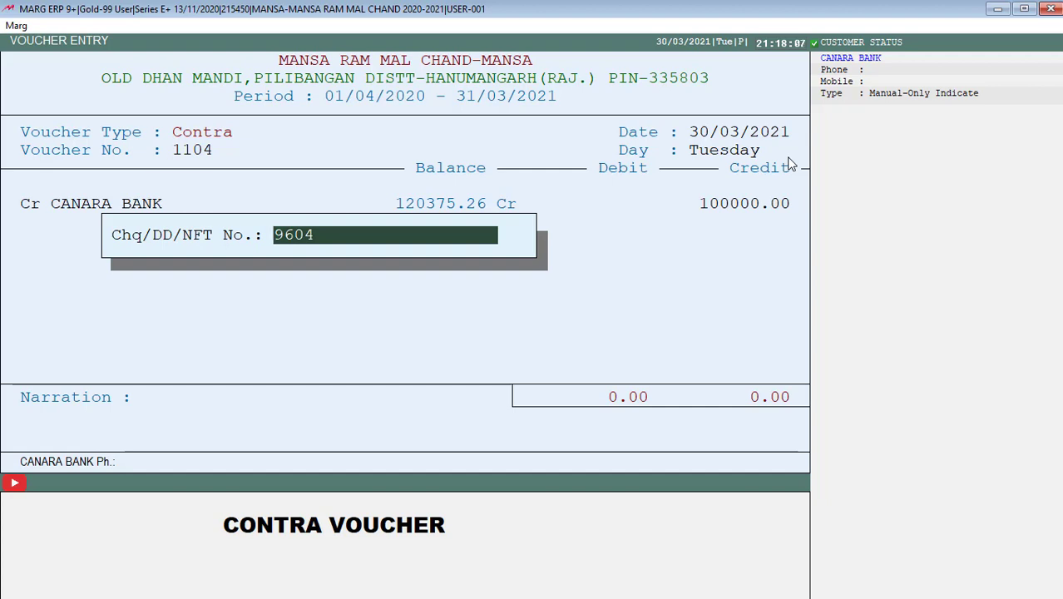
key("Return")
Debit the 100000 to CASH and save the contra voucher without a narration
key("Return")
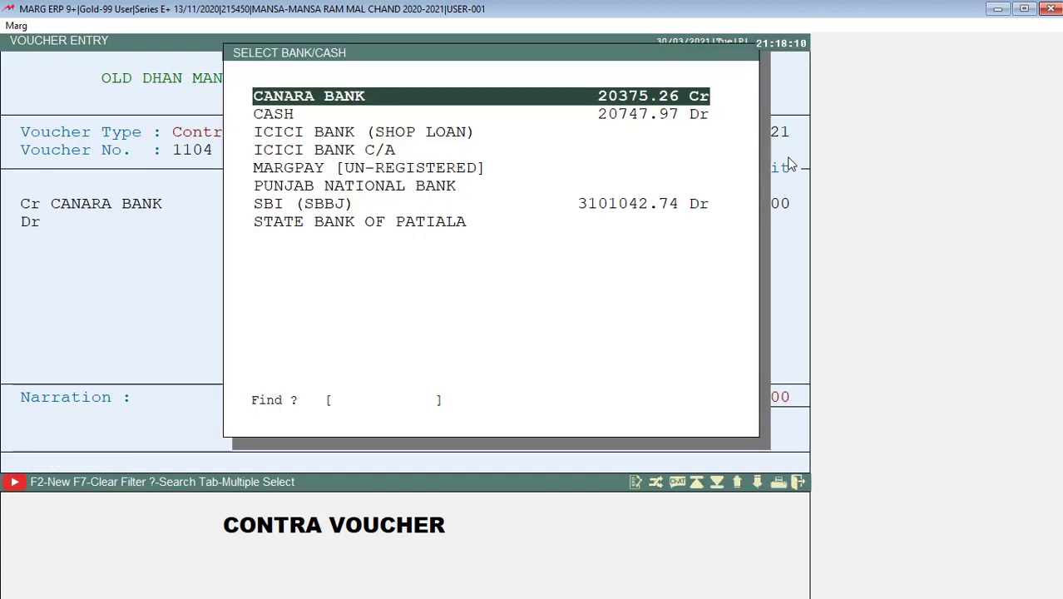
key("Down")
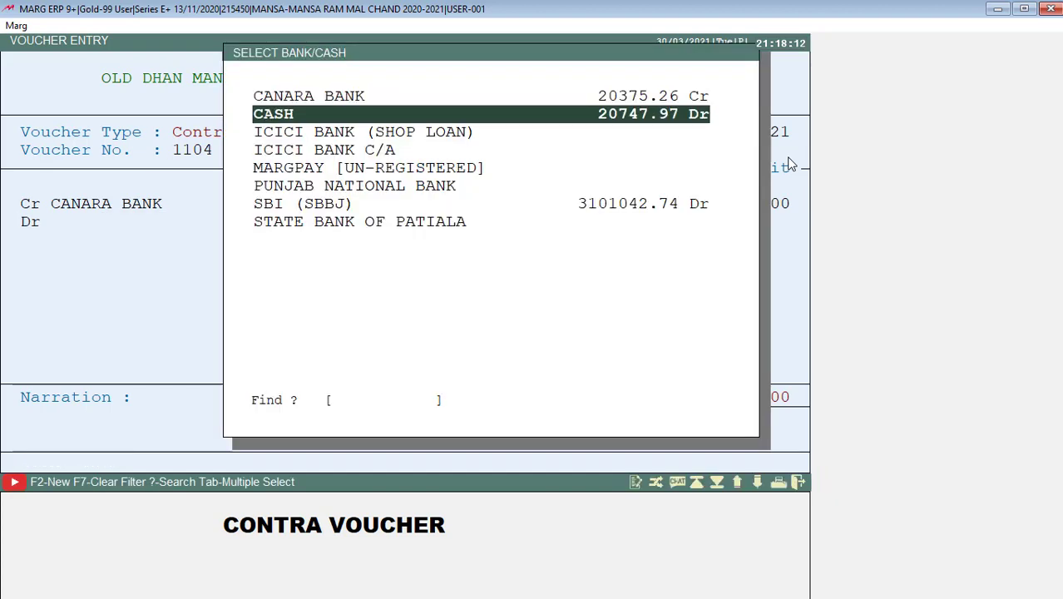
key("Return")
key("Return")
key("Return")
key("Return")
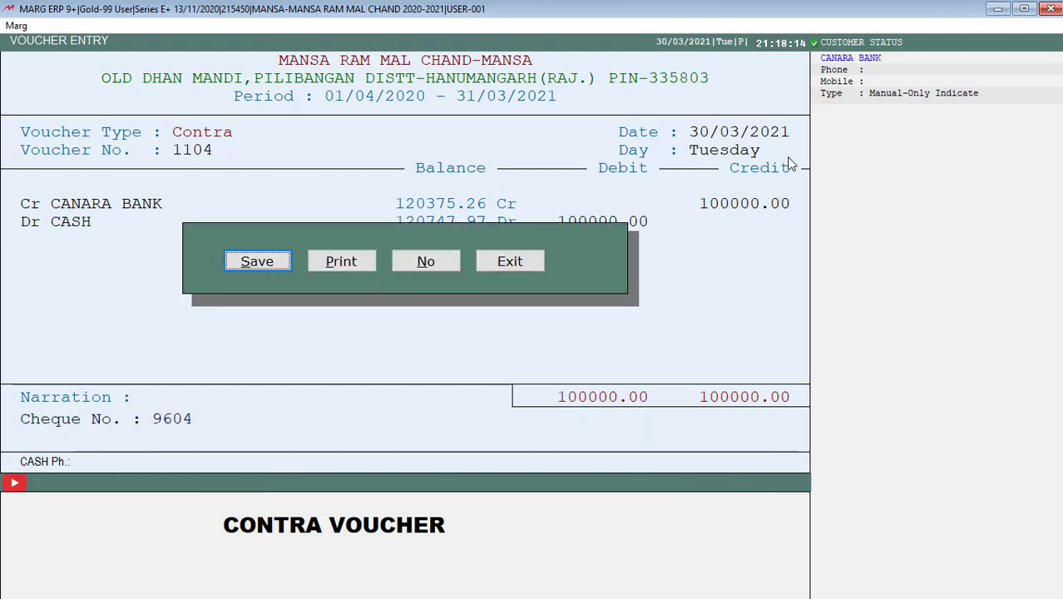
key("Return")
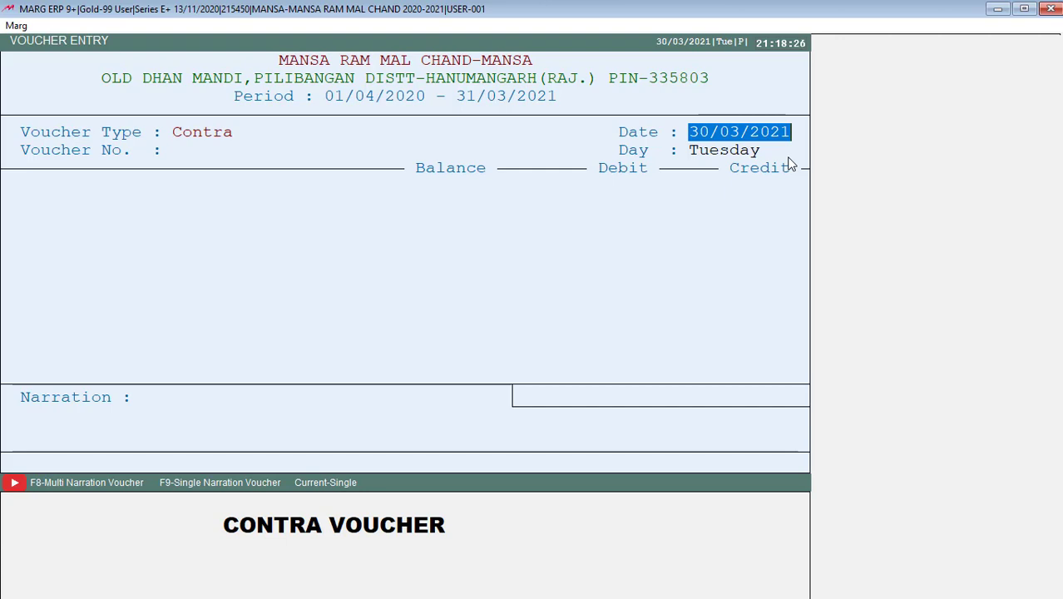
In another contra voucher dated 30/03/2021 with the proposed number 1105, credit 100000 to CASH
key("Return")
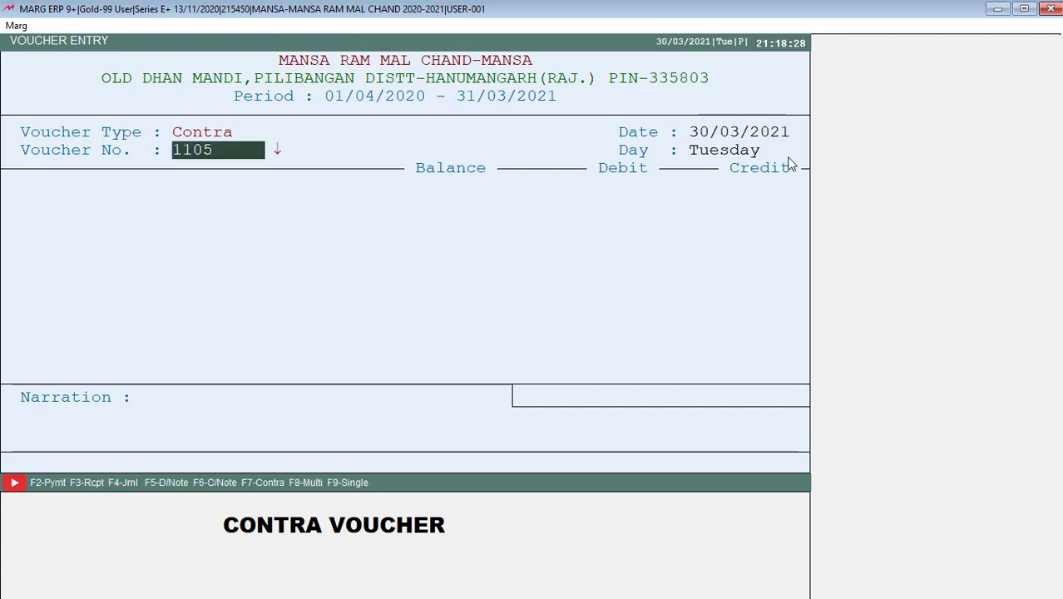
key("Return")
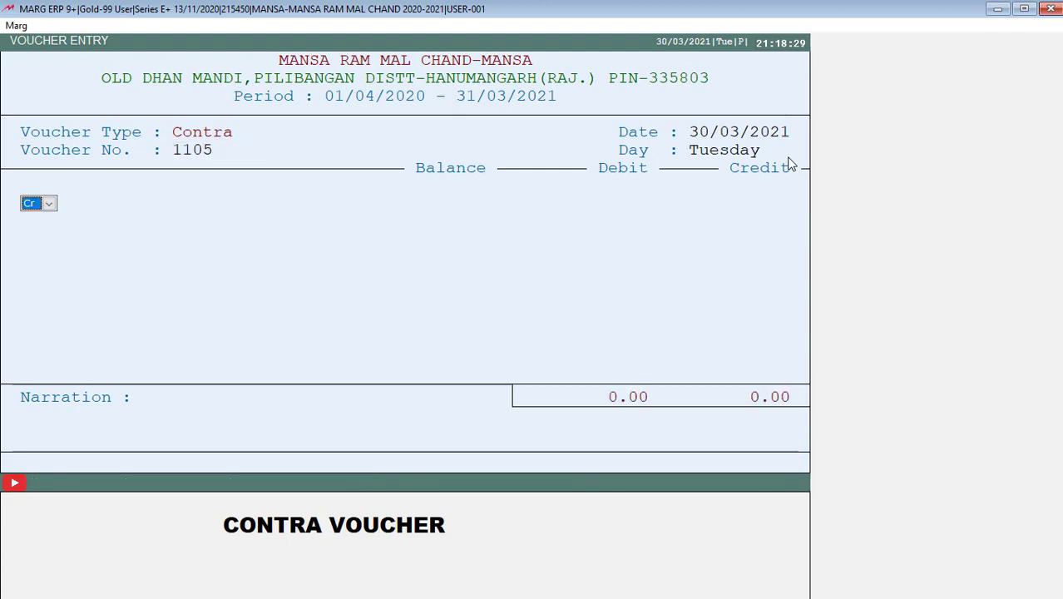
key("Return")
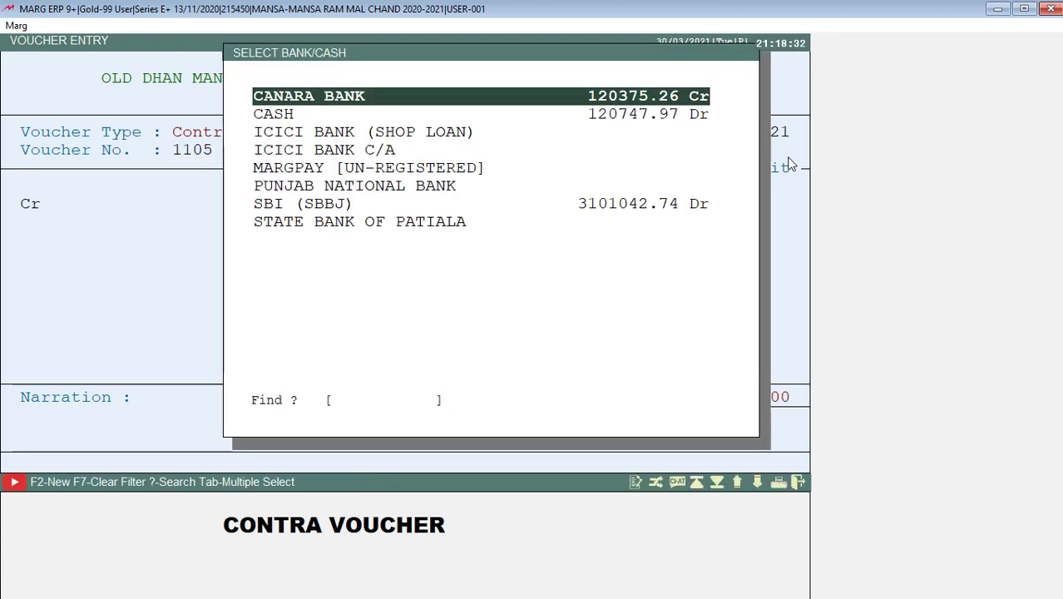
key("Down")
key("Return")
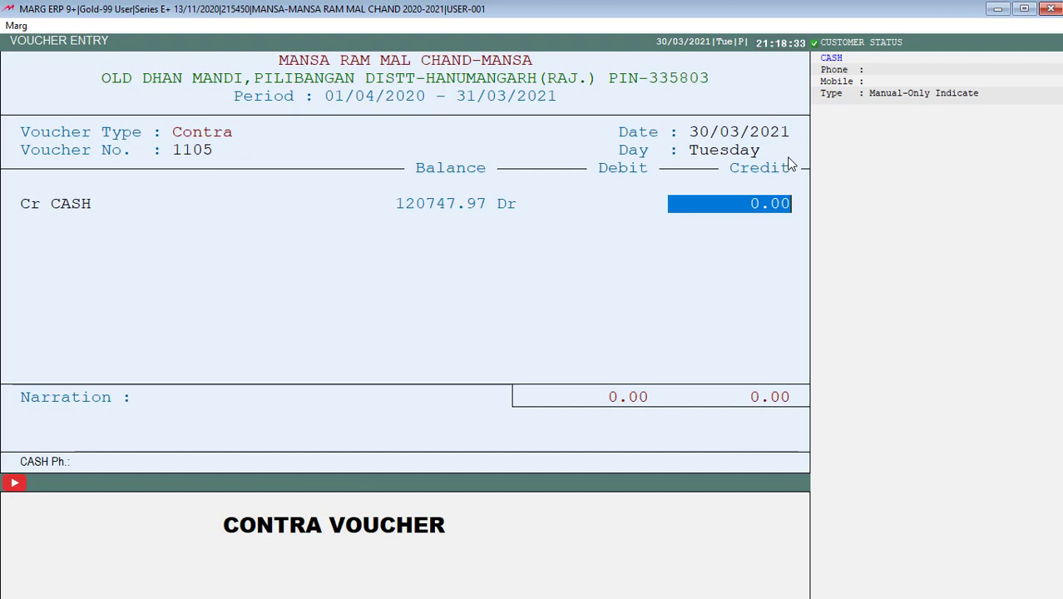
type("100000   .")
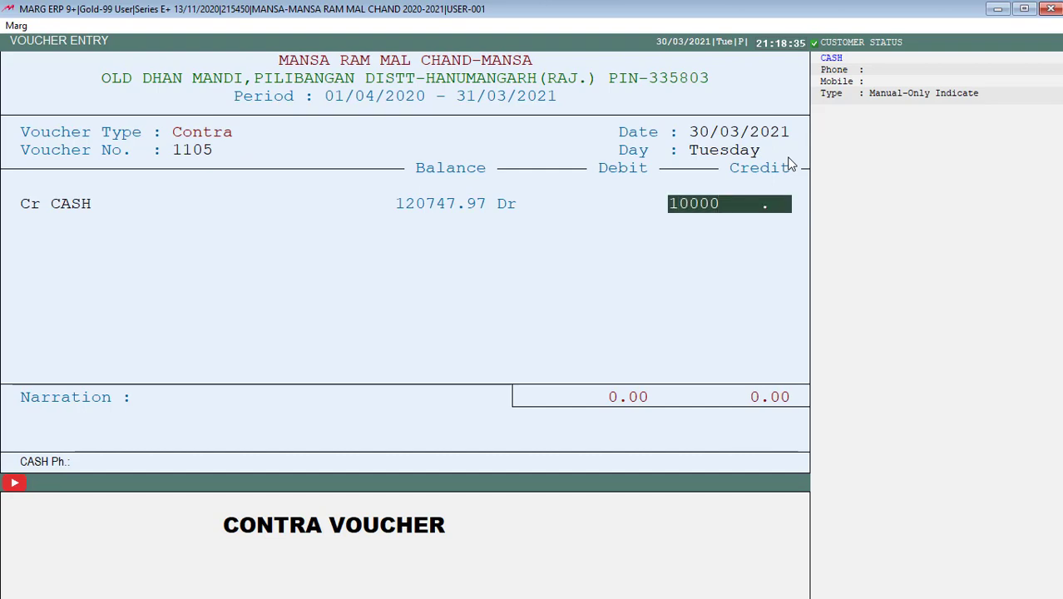
key("Return")
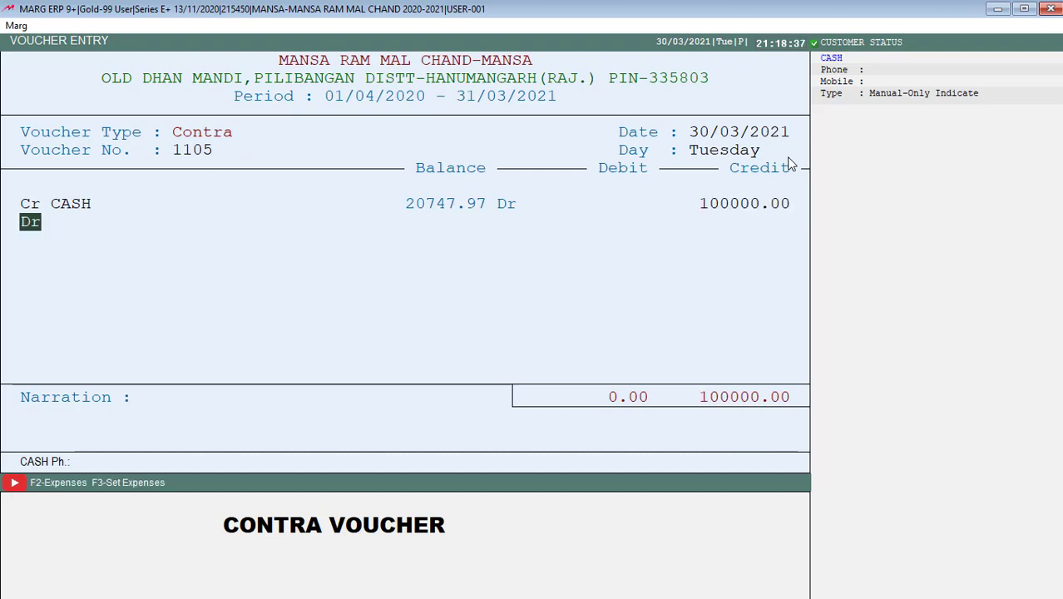
Debit the 100000 to CANARA BANK, save the contra voucher without a narration and leave contra entry
key("Return")
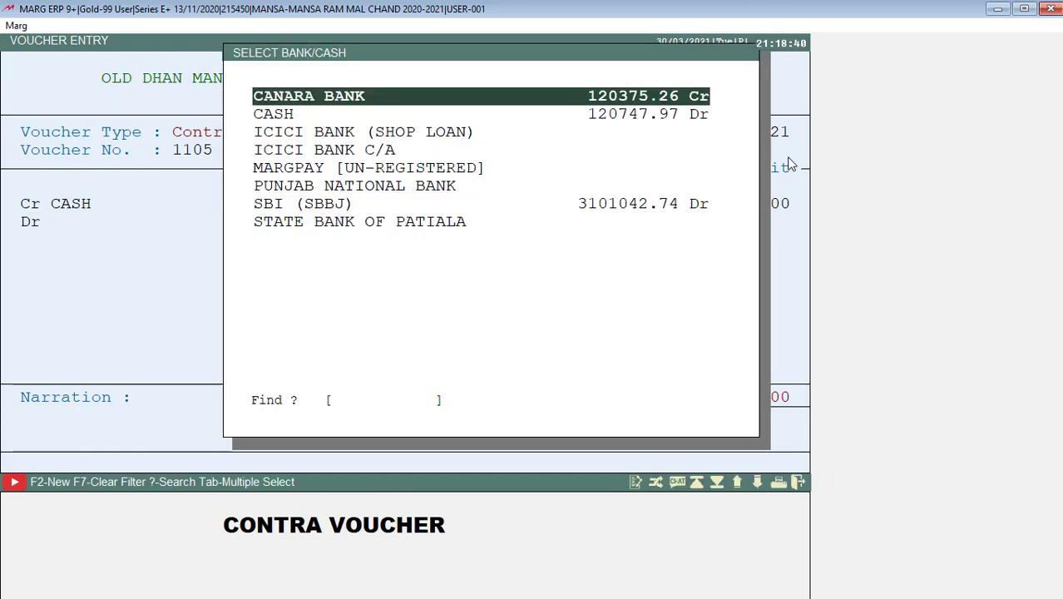
key("Return")
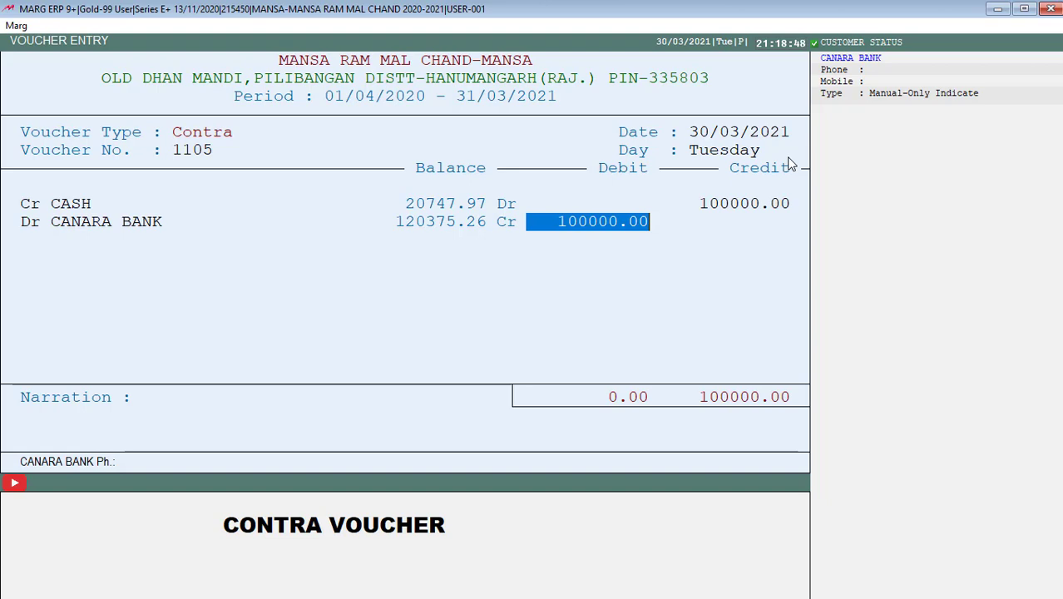
key("Return")
key("Return")
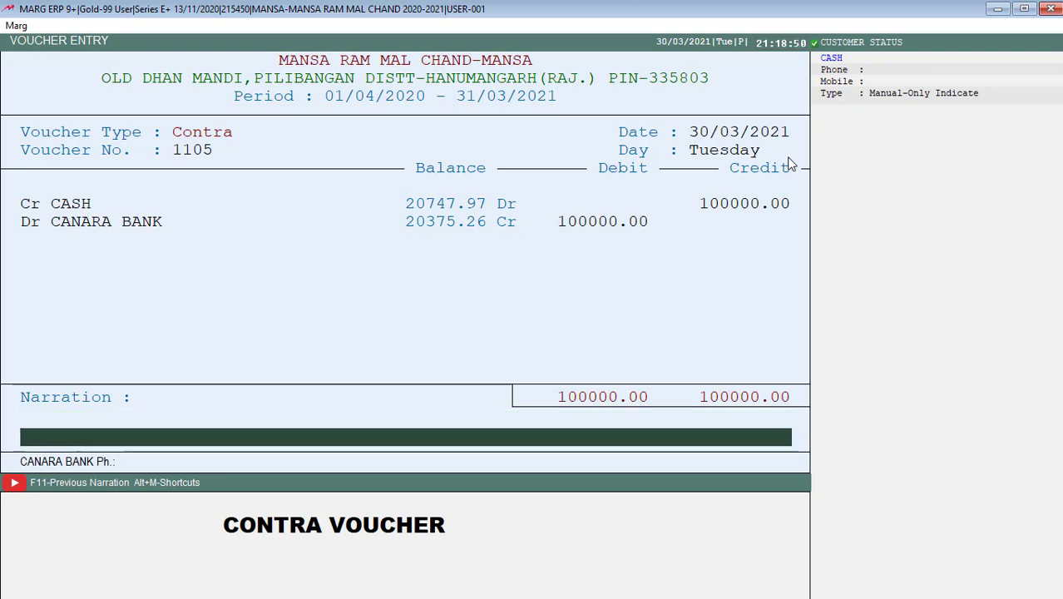
key("Return")
key("Return")
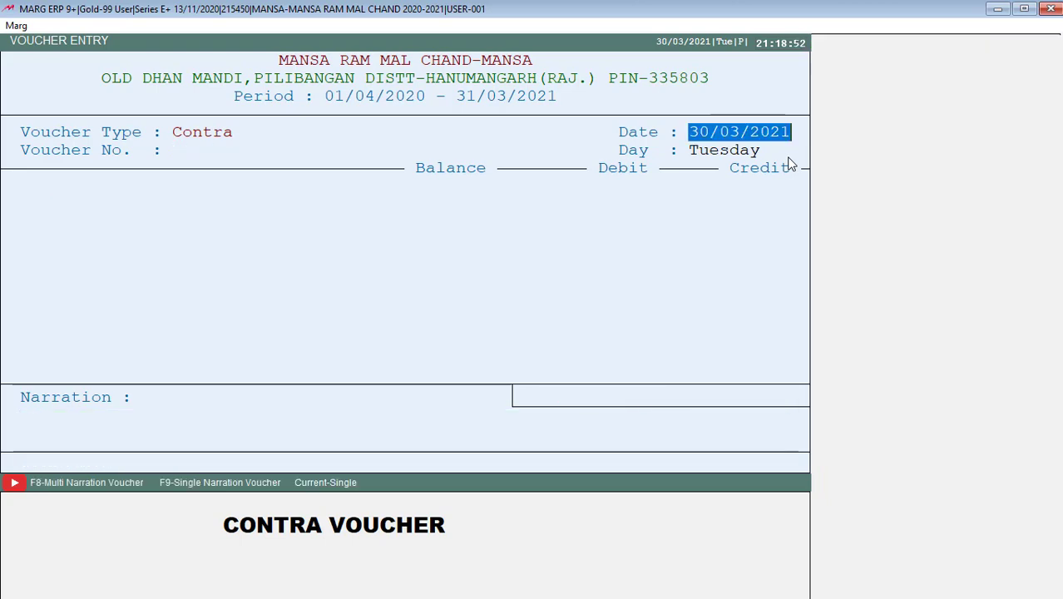
key("Escape")
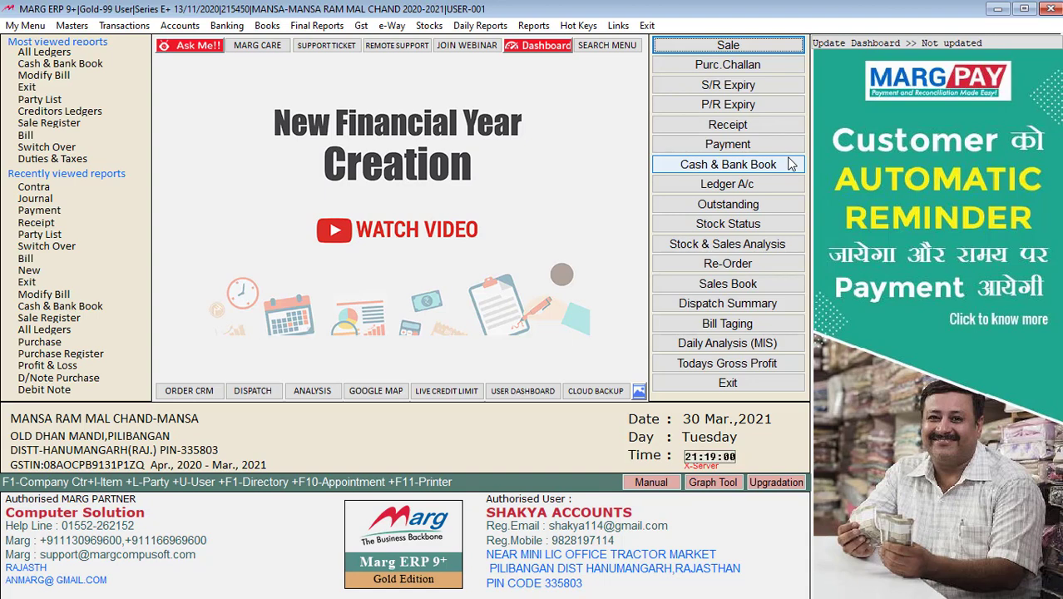
Open the CASH ledger from the Cash & Bank Book for the period 30/03/2021 to 30/03/2021
key("alt+b")
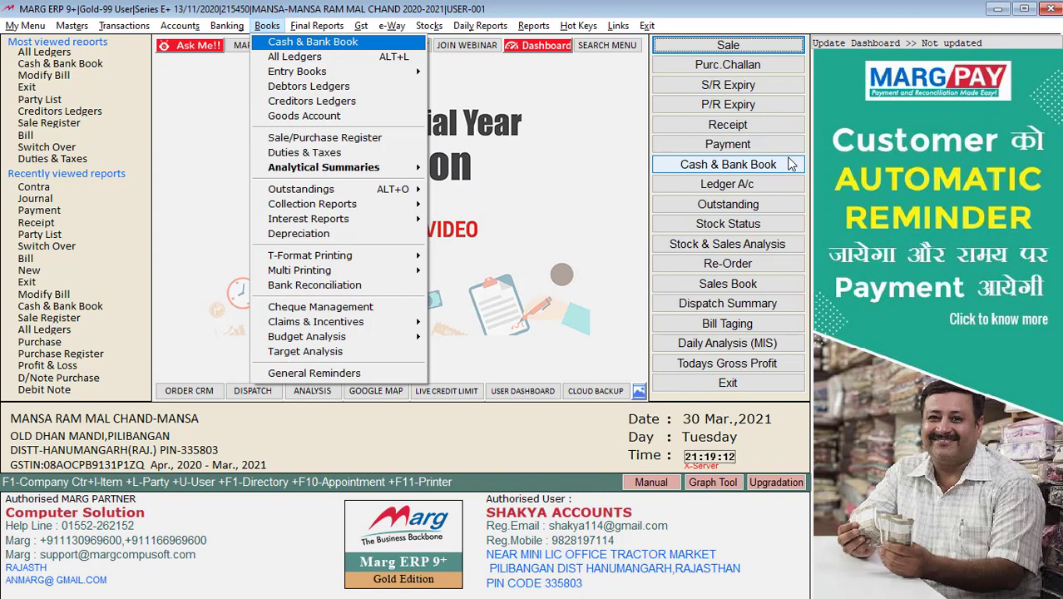
key("Return")
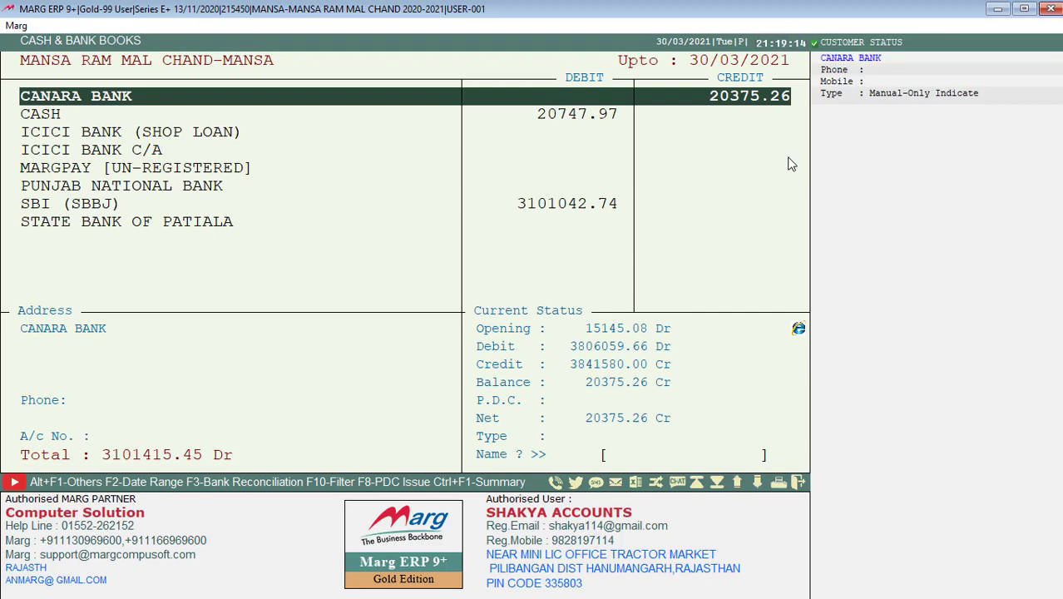
key("Down")
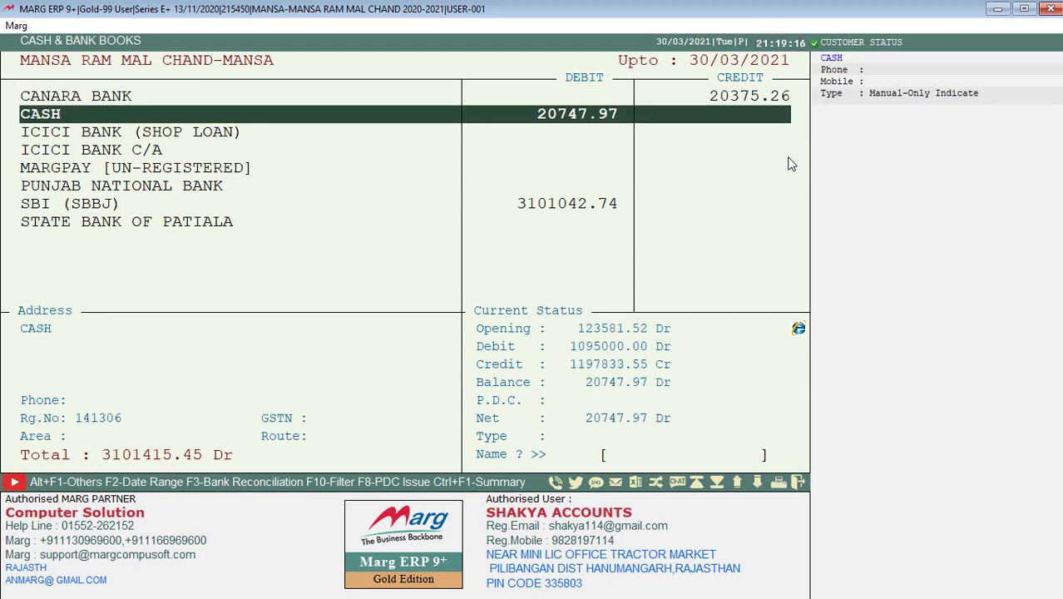
key("Return")
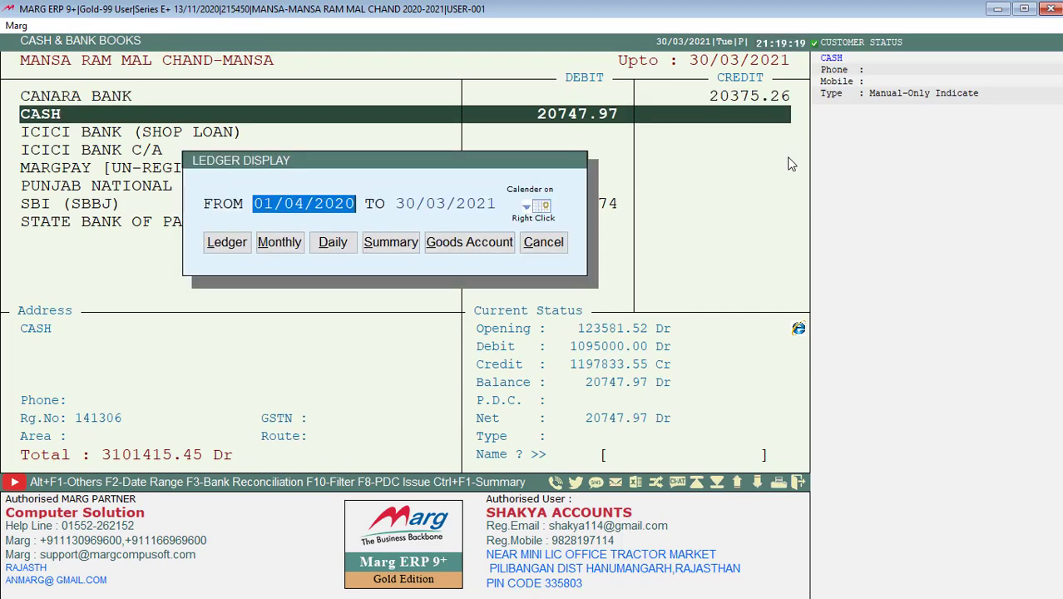
type("3")
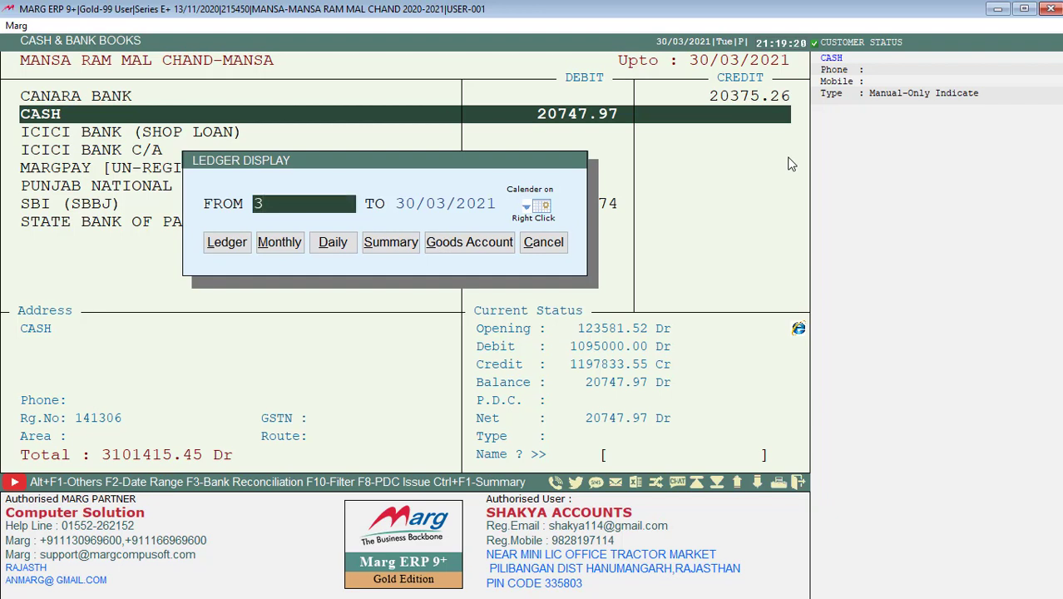
type("0/03")
key("Return")
key("Return")
key("Return")
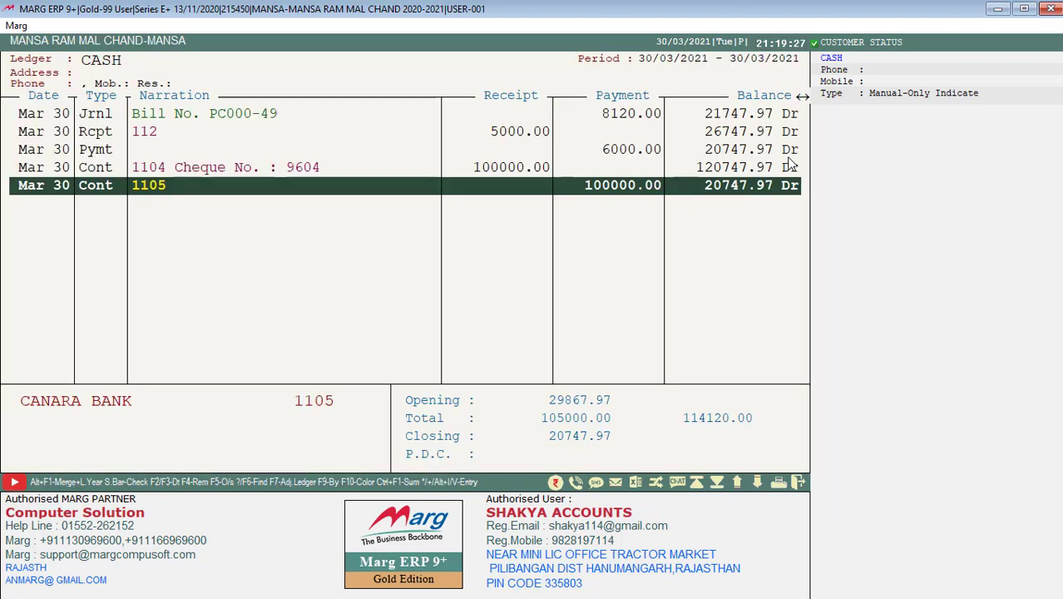
Go through the CASH ledger entries from the first one and view the details of receipt voucher 112
key("Up")
key("Up")
key("Up")
key("Up")
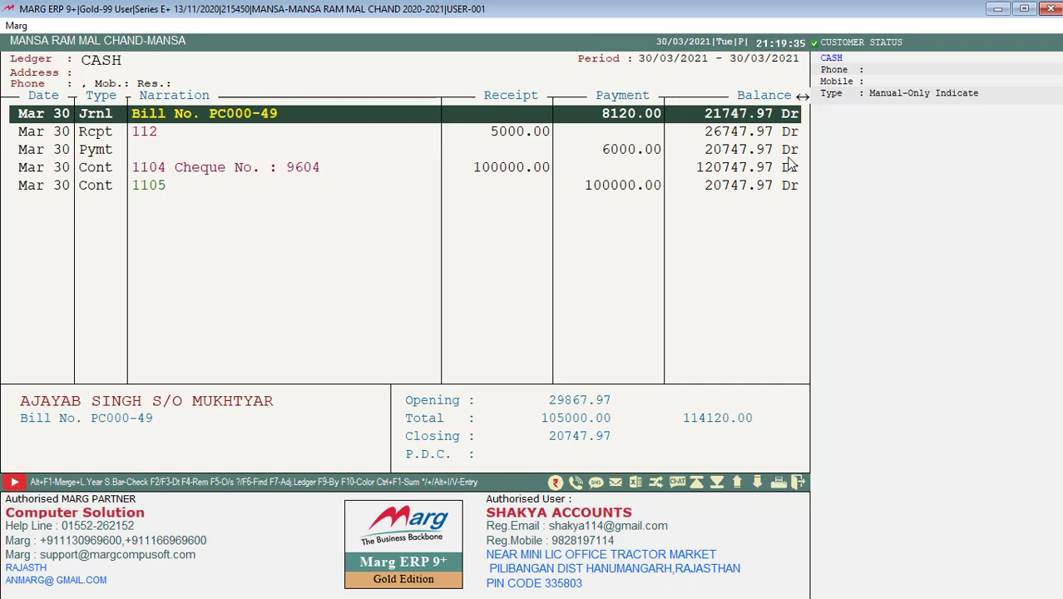
key("Down")
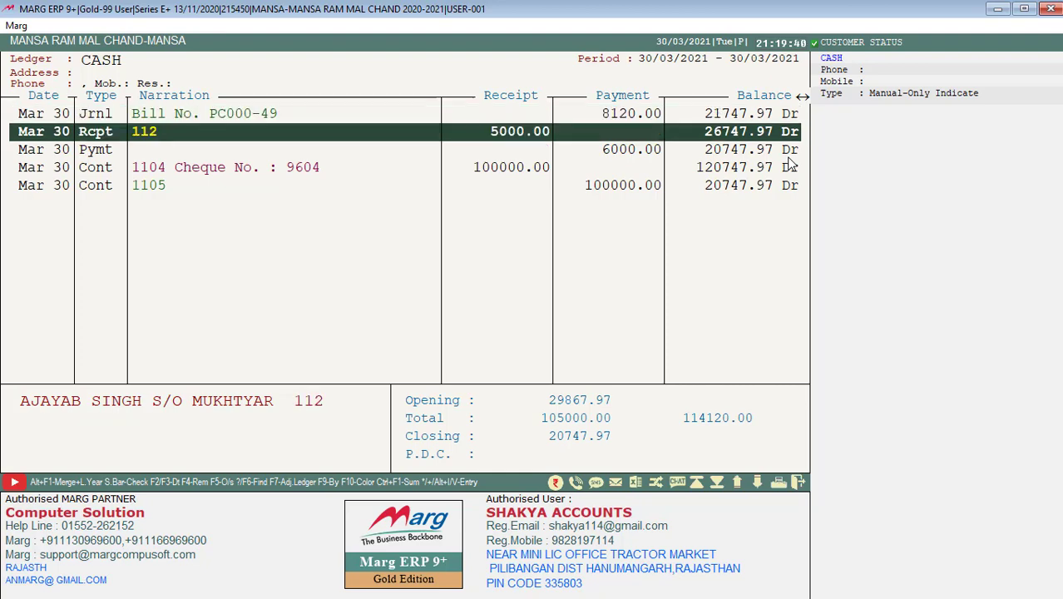
key("Return")
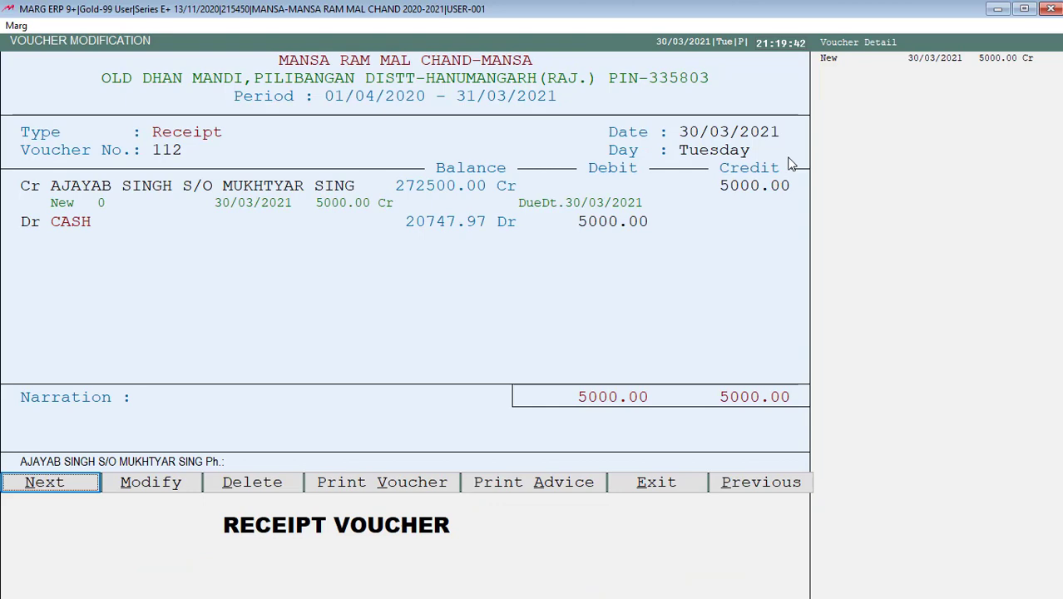
key("Escape")
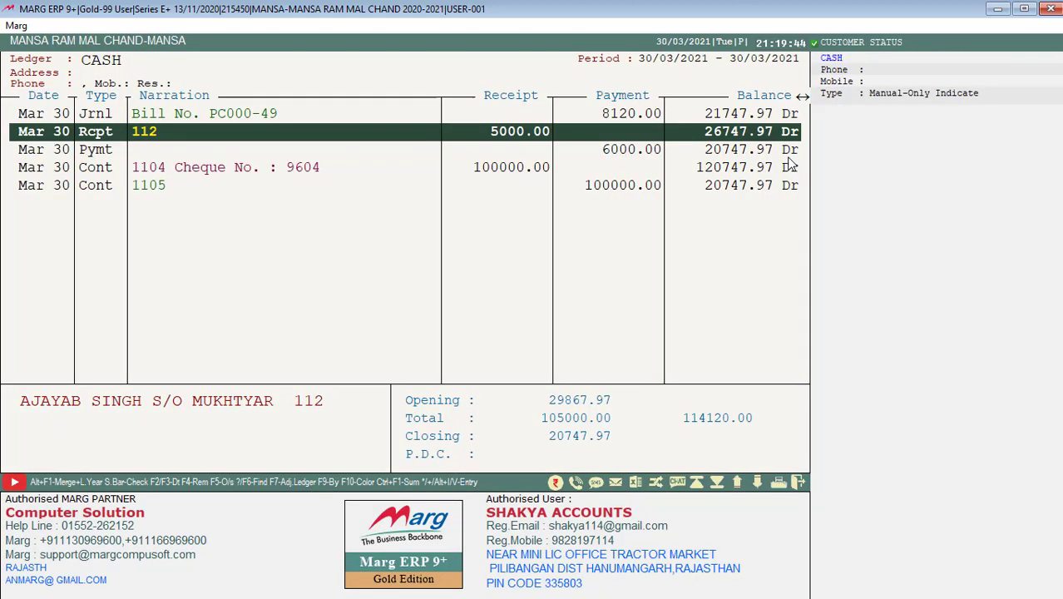
Examine the payment and contra entries in the CASH ledger and how each one affects the running balance
key("Down")
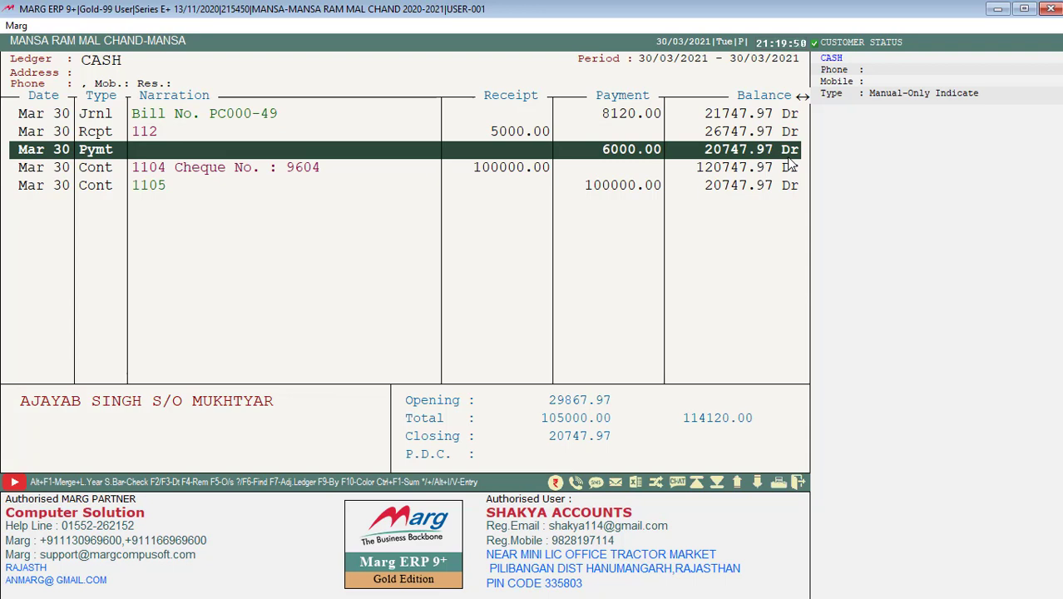
left_click(790, 166)
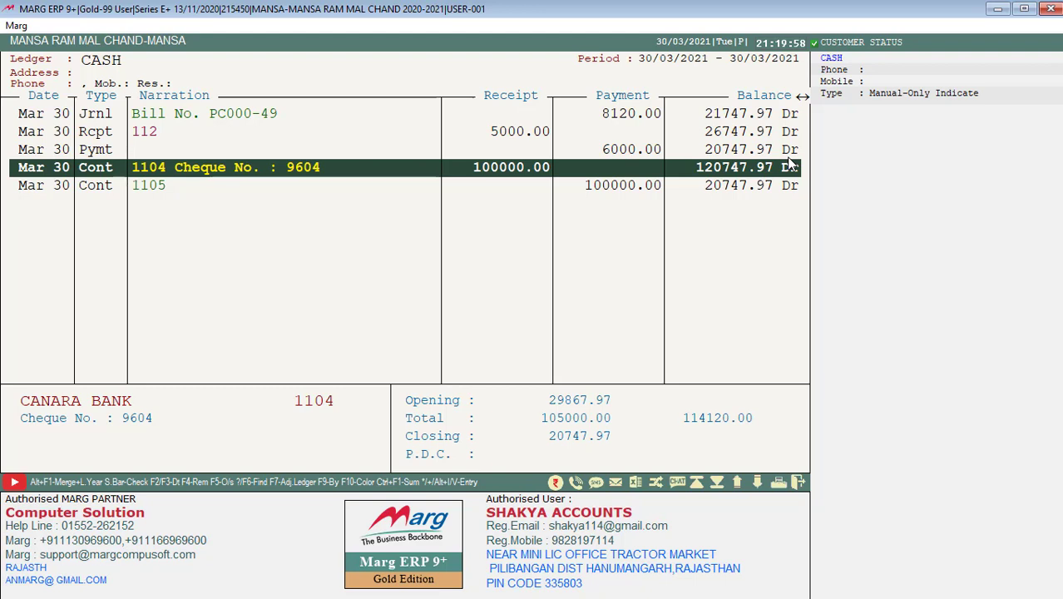
key("Down")
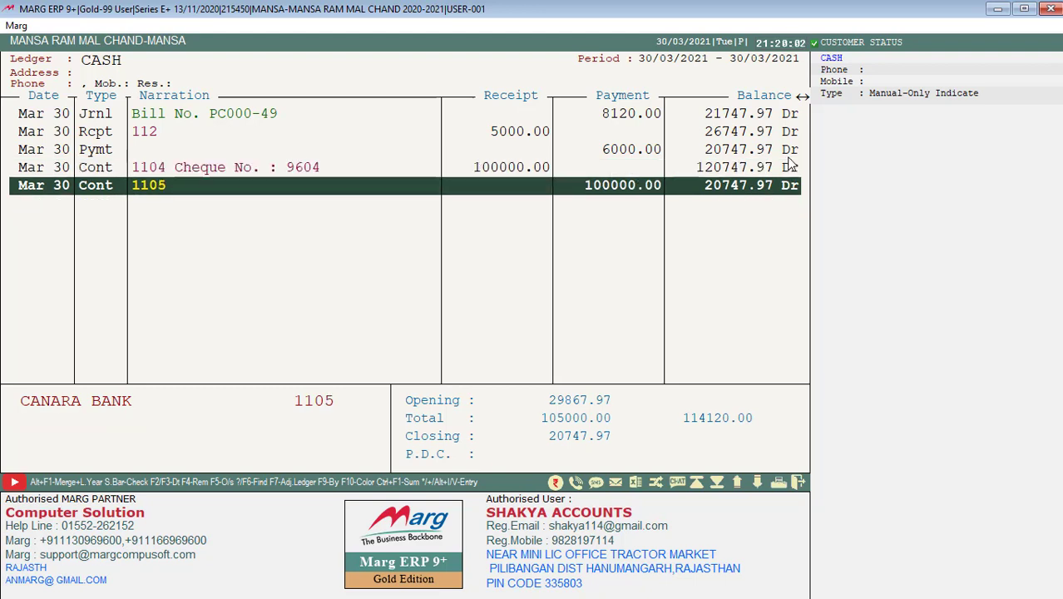
key("Up")
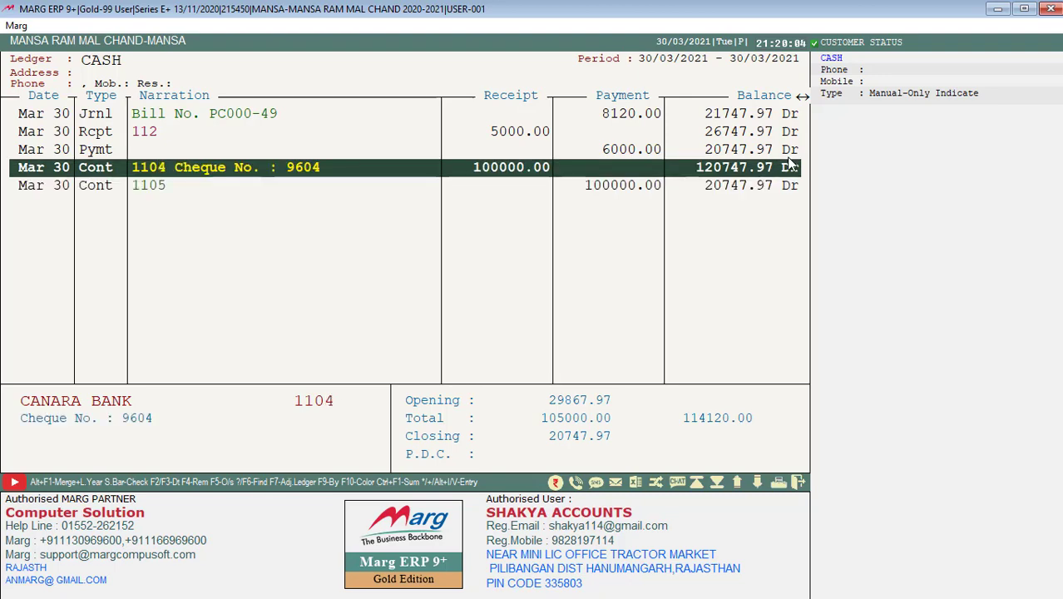
key("Home")
key("Down")
key("End")
key("Up")
key("Home")
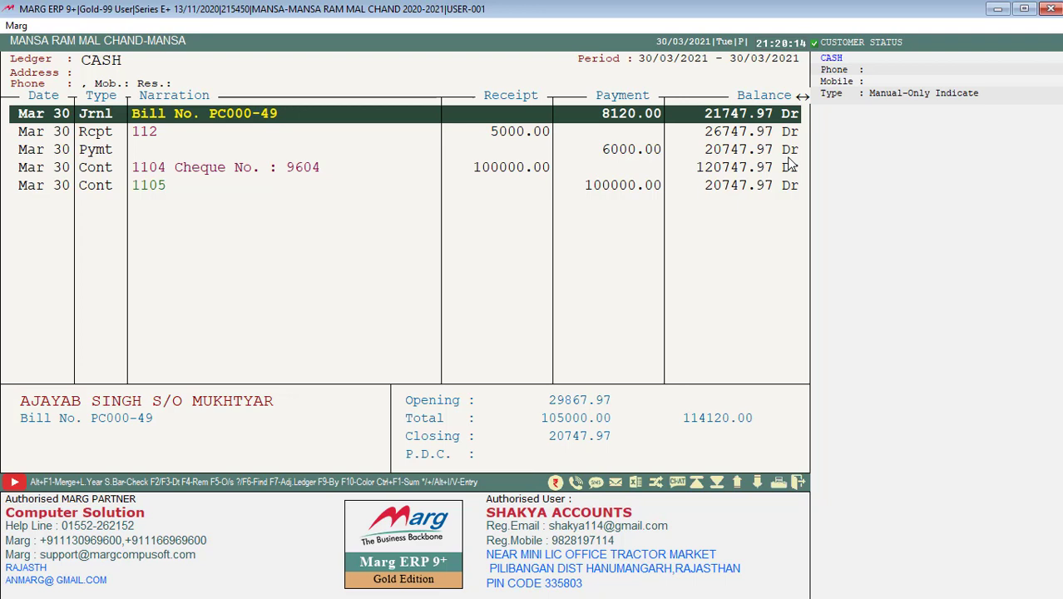
key("Down")
key("Down")
key("Down")
key("Down")
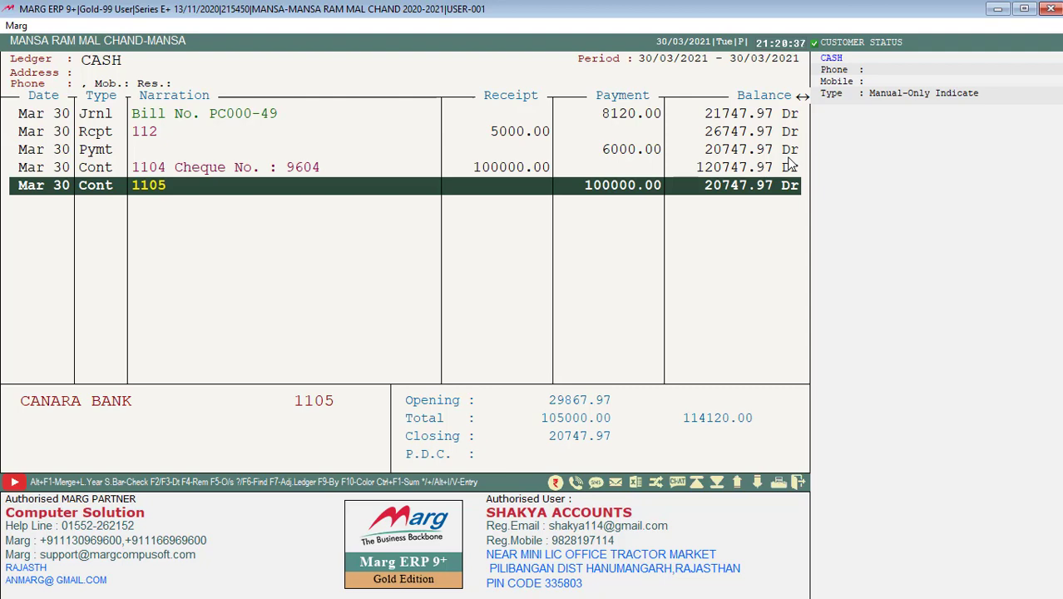
From the ledger, start a payment voucher dated 30/03/2021 without a voucher number and choose DEVI PETROL PUMP as the debit account
key("alt+v")
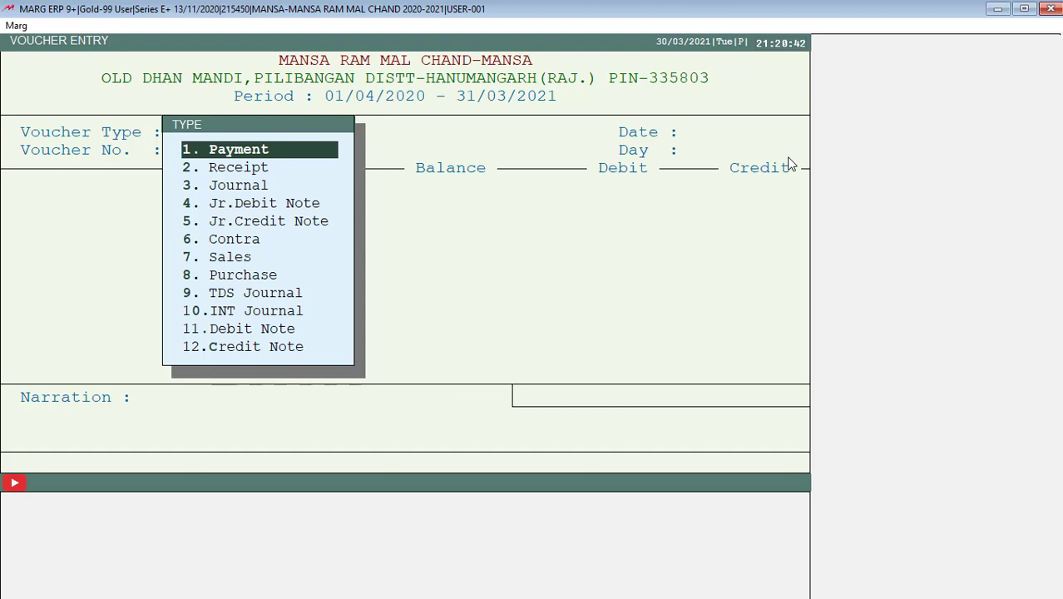
key("Return")
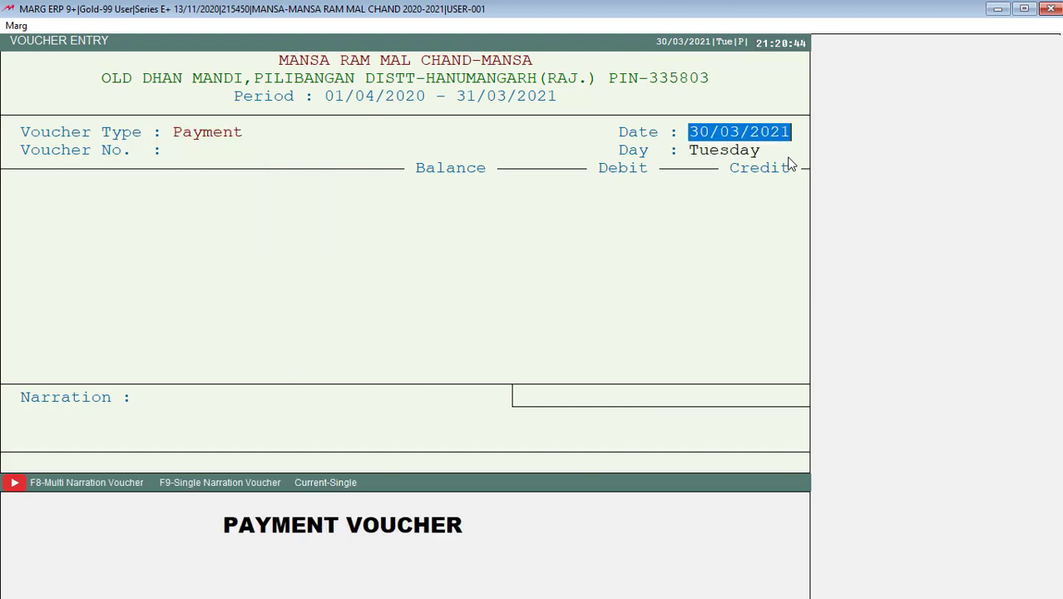
key("Return")
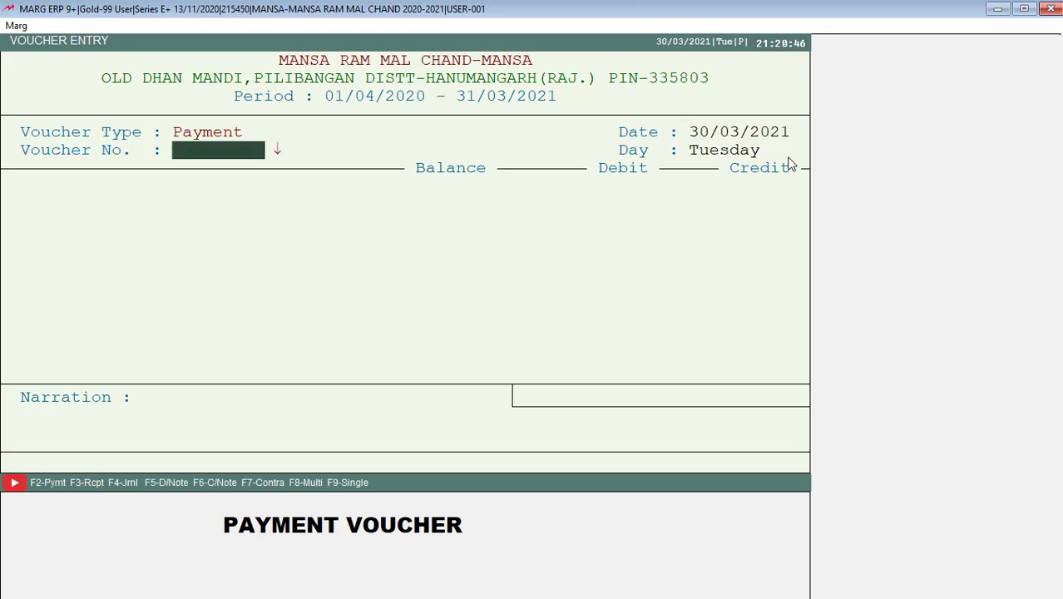
key("Return")
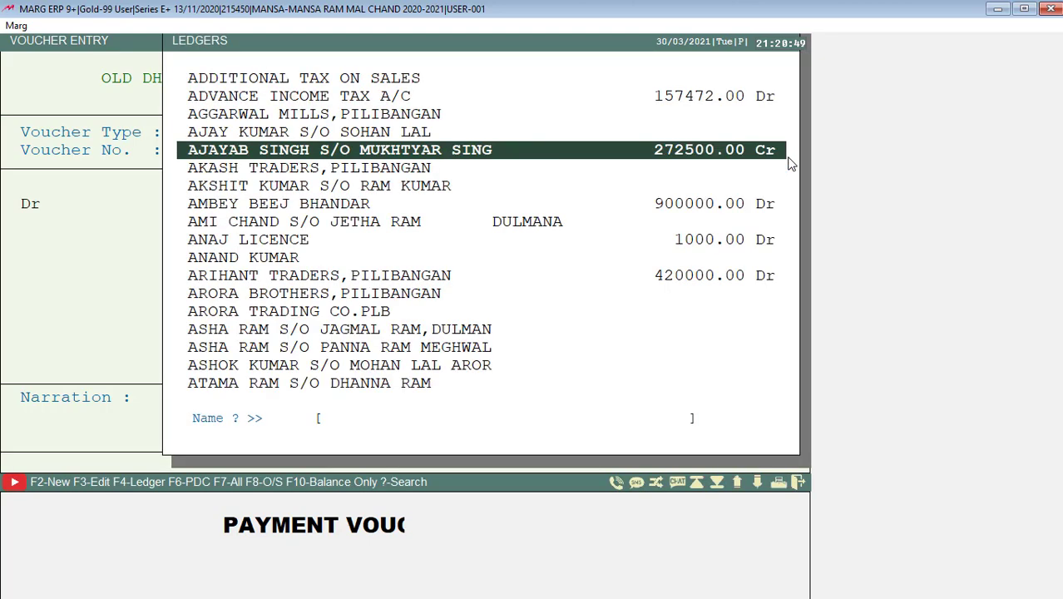
type("DEV")
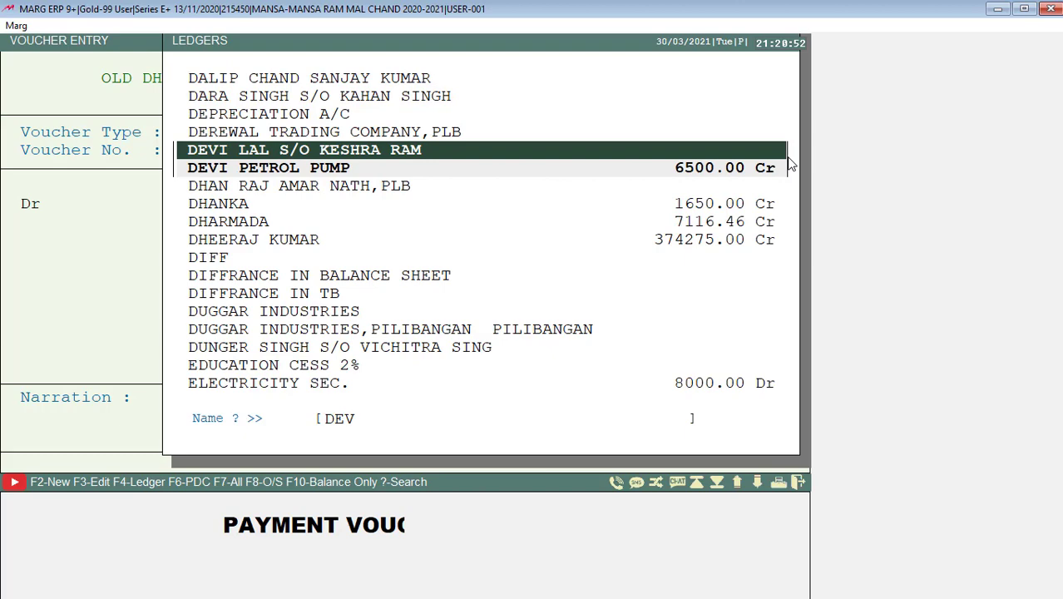
key("Down")
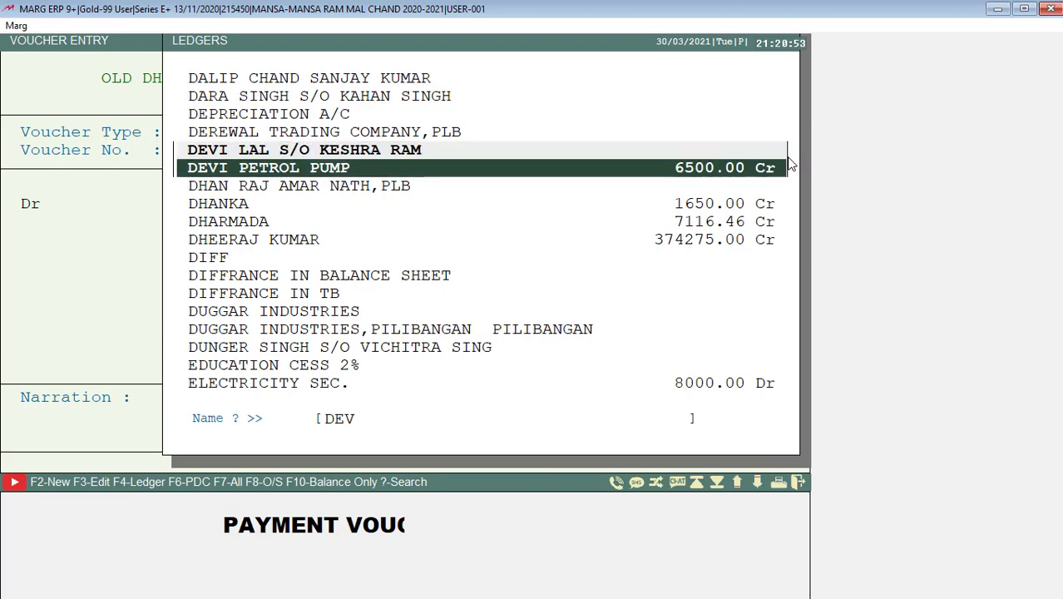
key("Return")
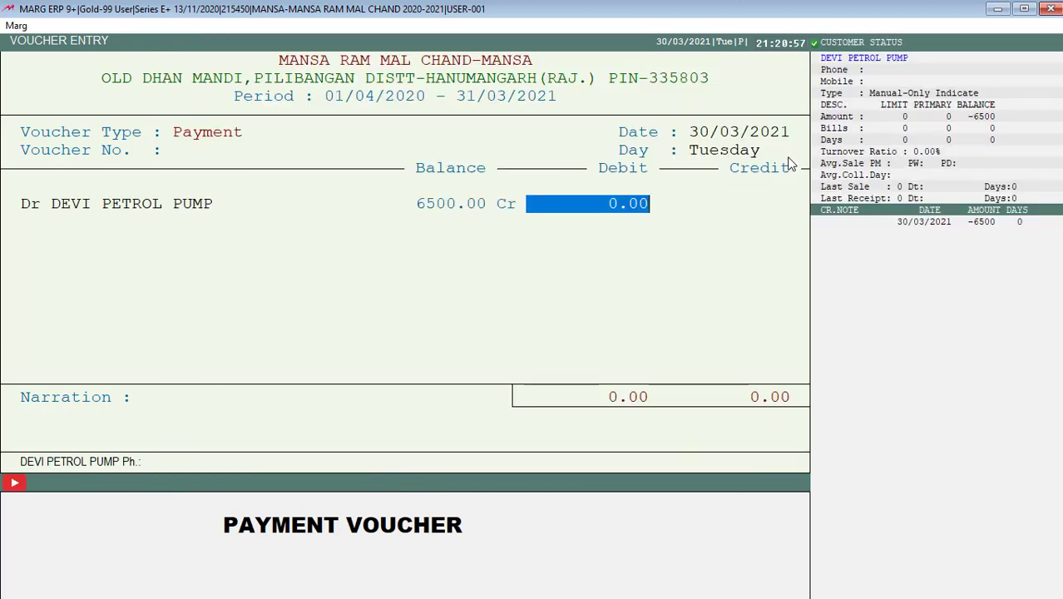
Debit 6500 to DEVI PETROL PUMP and adjust the full amount as a new reference
type("6500")
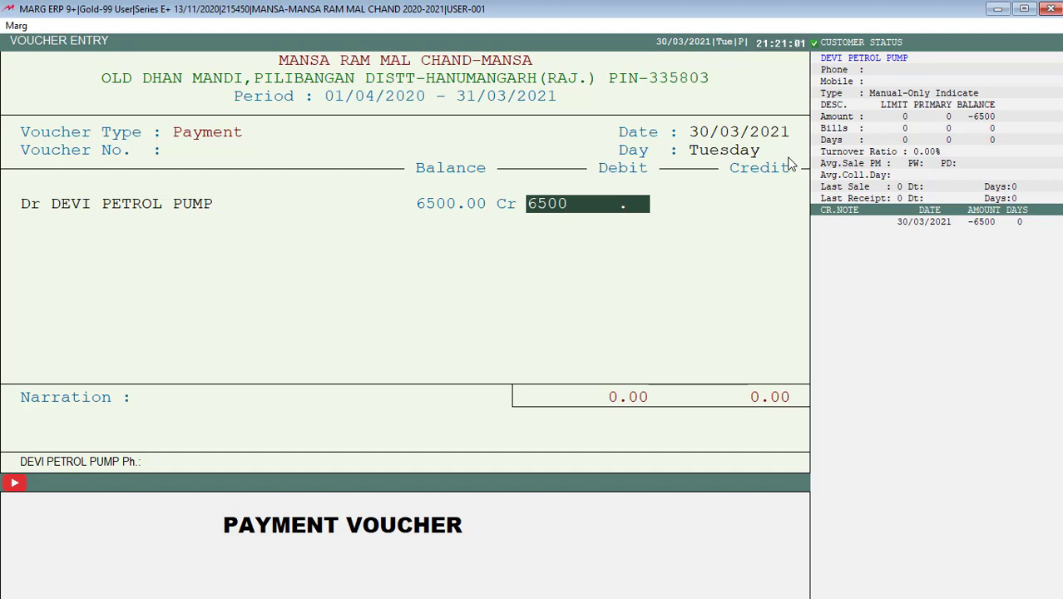
key("Return")
key("Return")
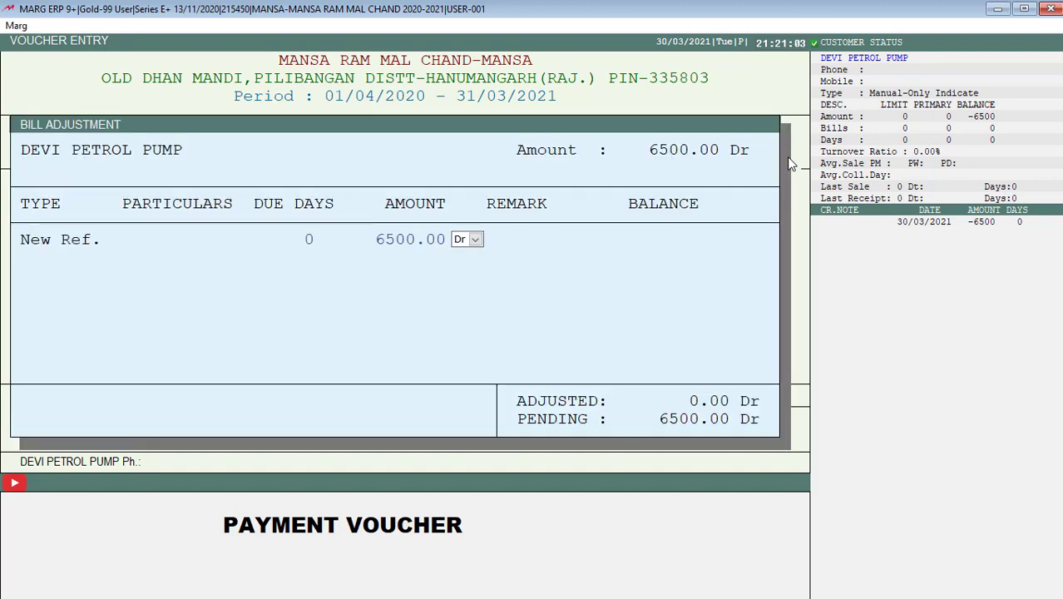
key("Return")
key("Return")
key("Return")
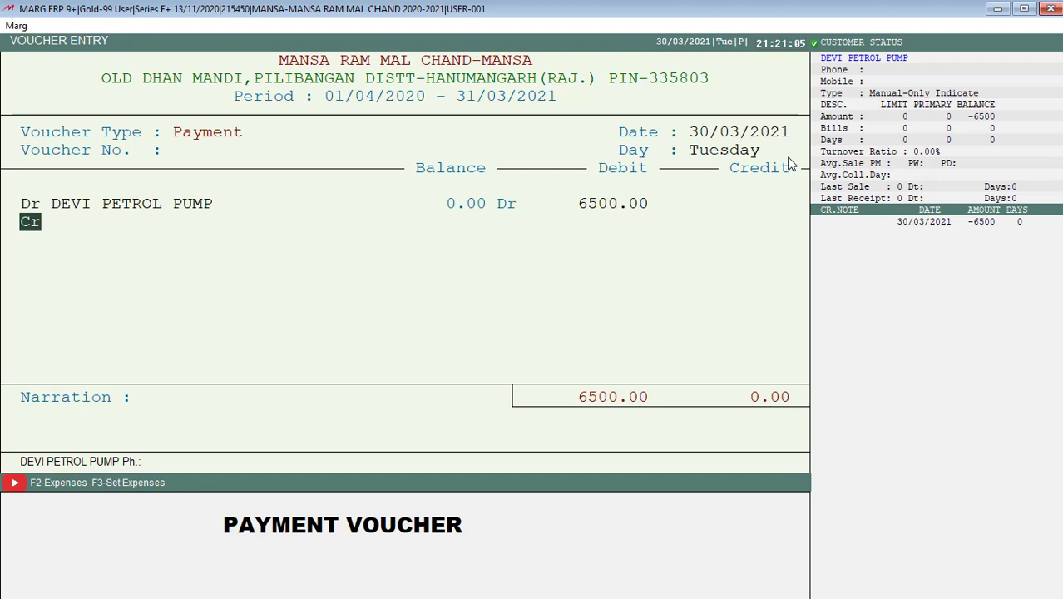
Credit the 6500 to CASH, save the payment voucher with the narration CASH PAID and leave voucher entry
key("Return")
key("Return")
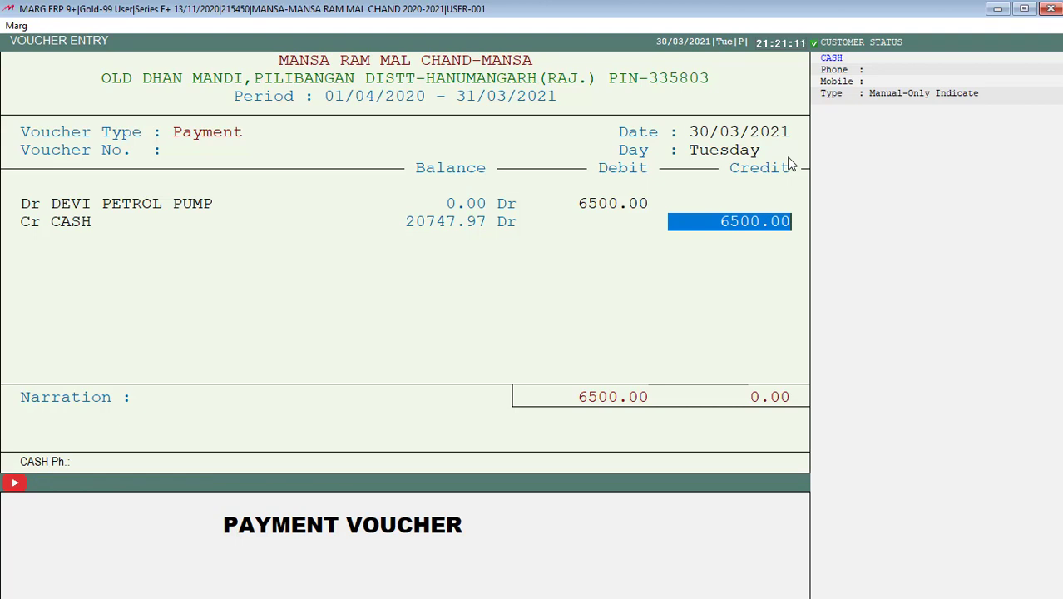
key("Return")
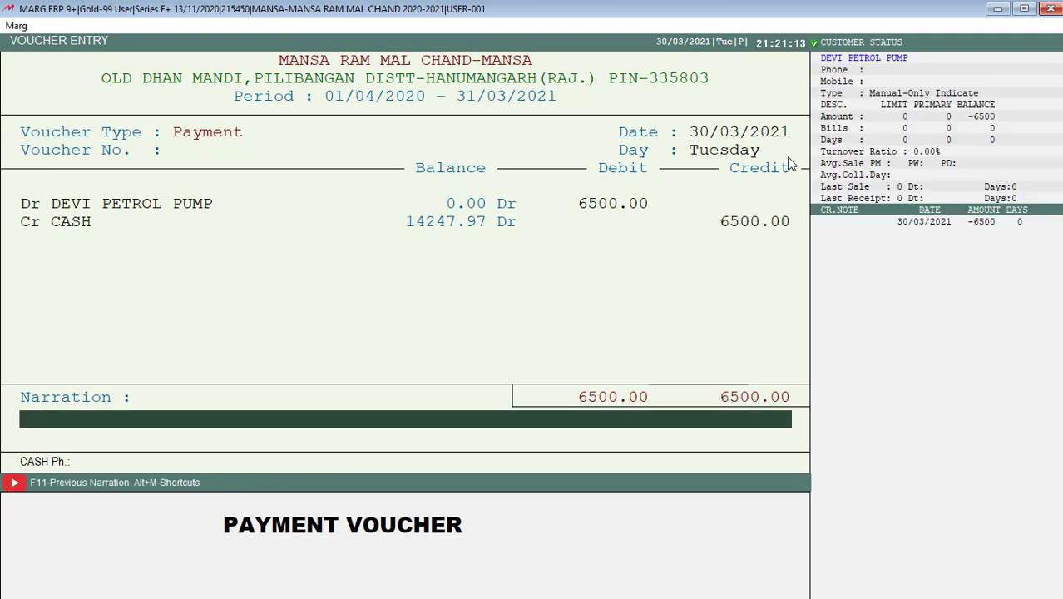
type("CASH P")
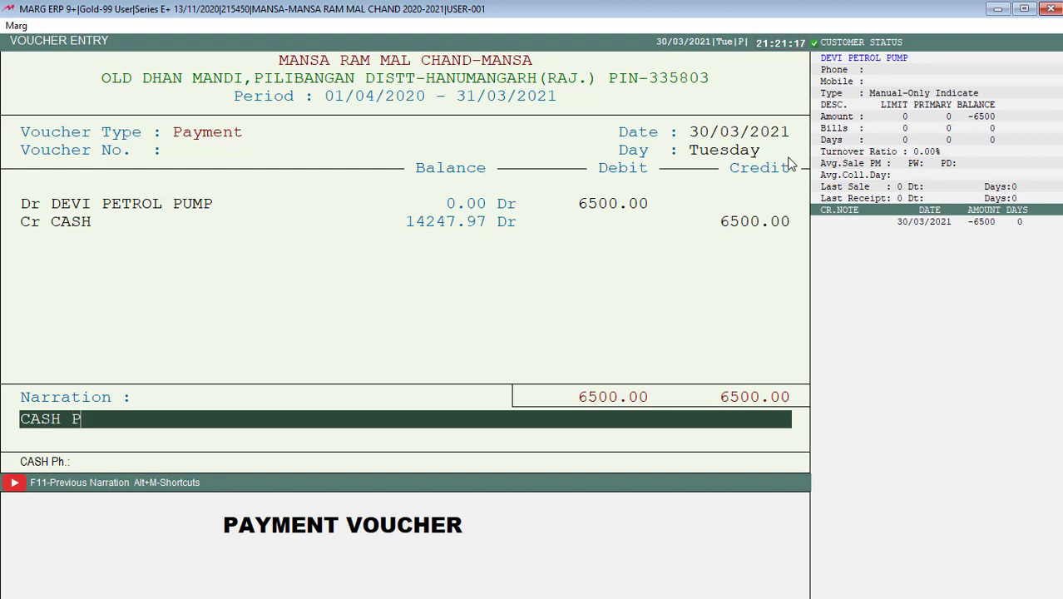
type("AID")
key("Return")
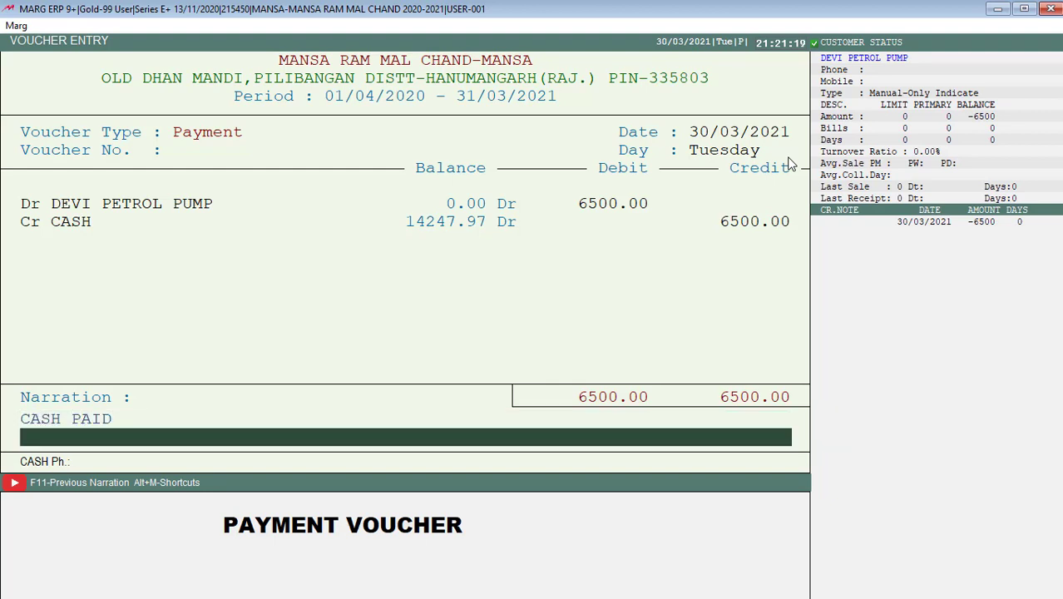
key("Return")
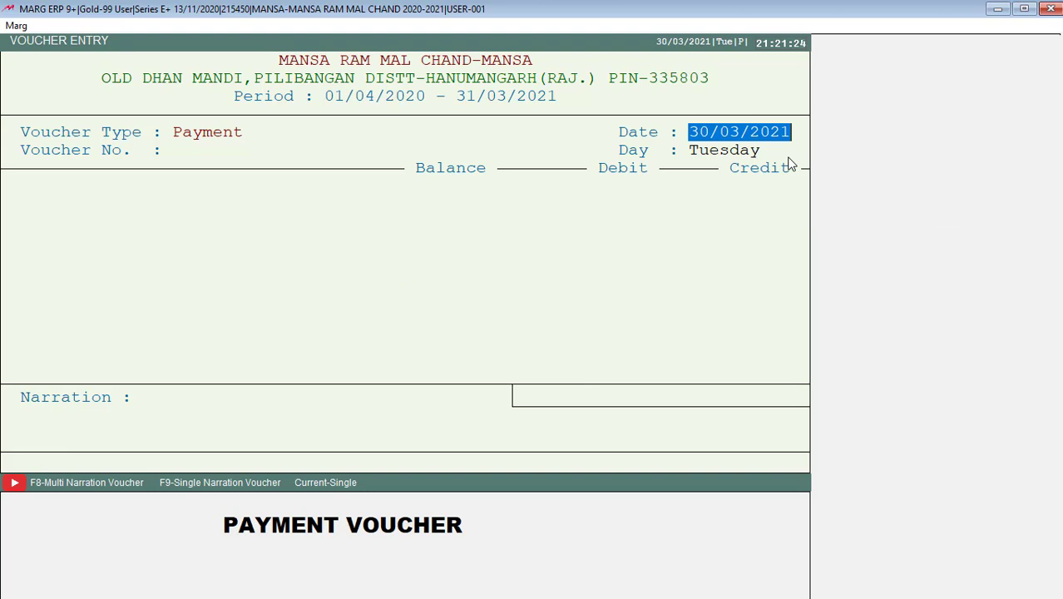
key("Escape")
key("Escape")
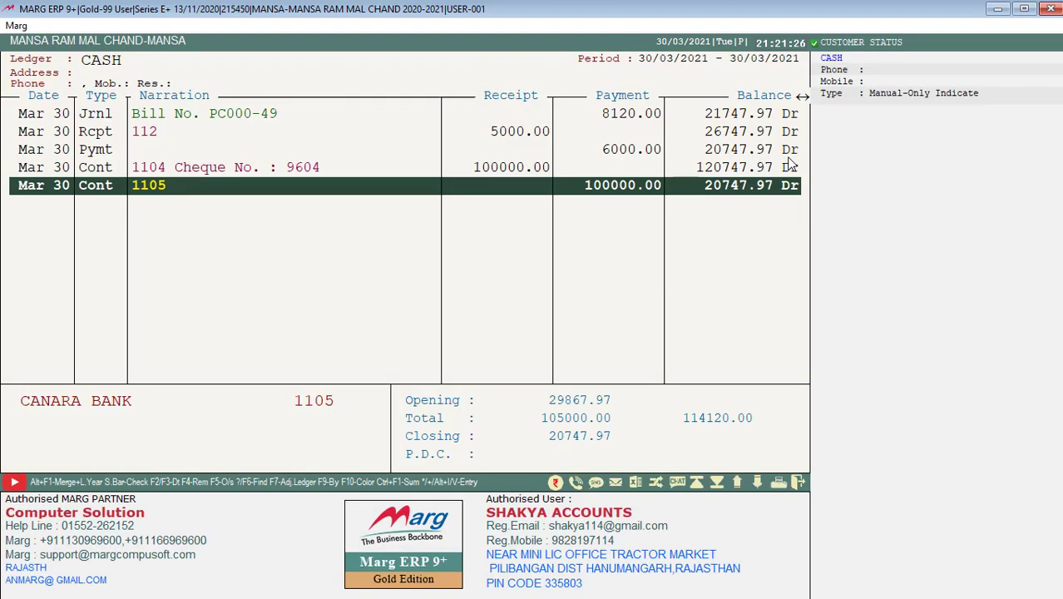
Reload the CASH ledger for 30/03/2021 to 30/03/2021 to include the new payment
key("Escape")
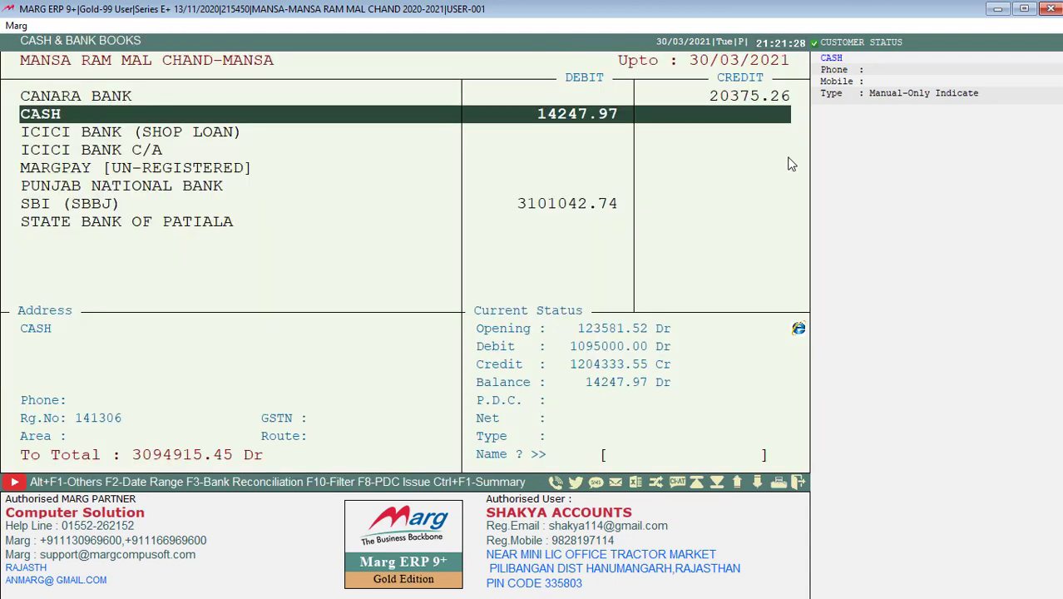
key("Return")
type("3003")
key("Return")
key("Return")
key("Return")
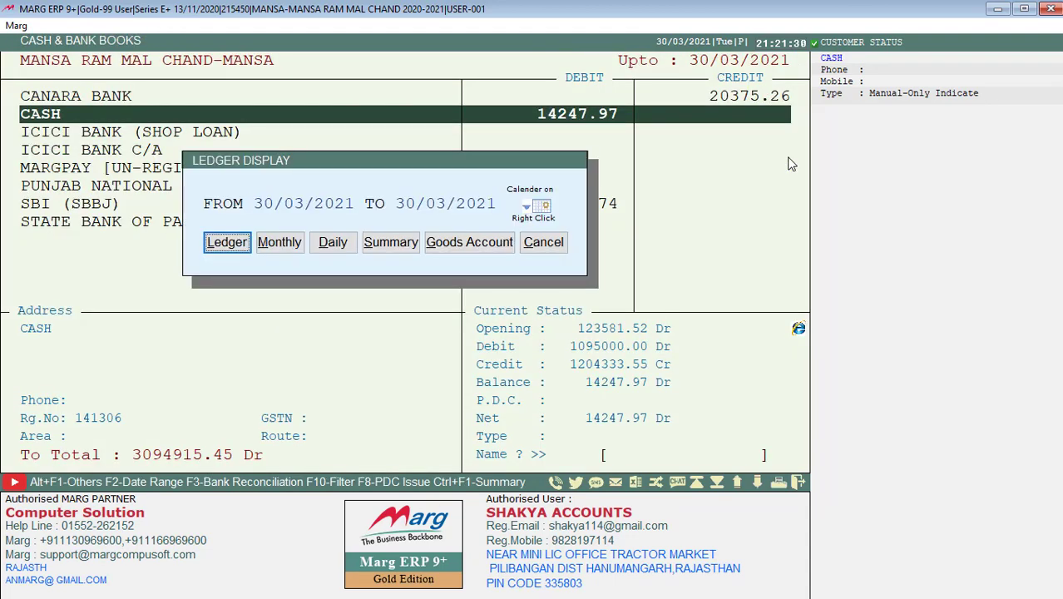
Review the day's entries in the CASH ledger, including the CASH PAID payment to DEVI PETROL PUMP
key("Up")
key("Down")
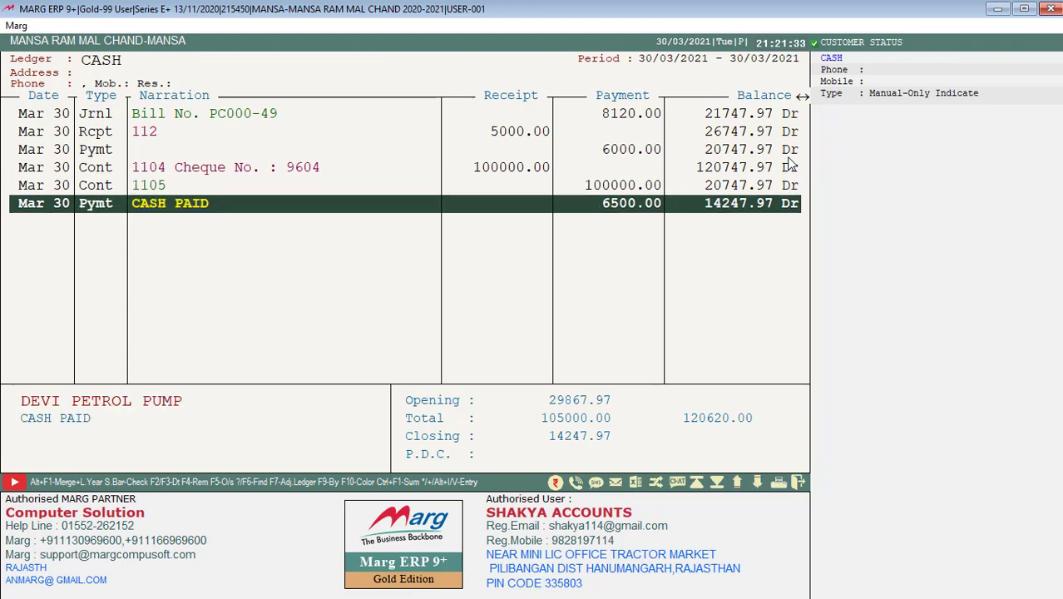
key("Up")
key("Home")
key("Down")
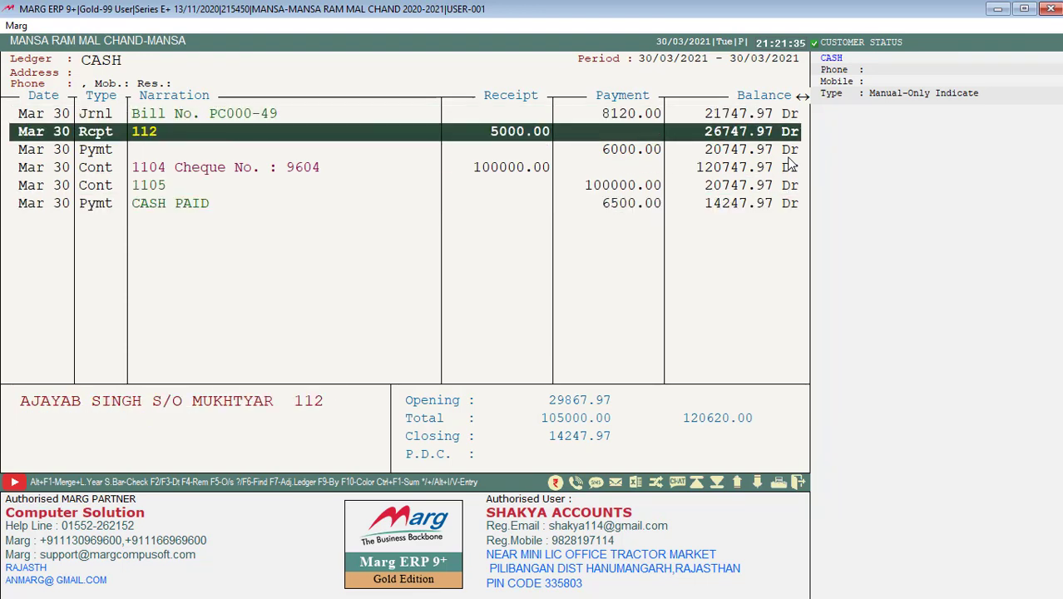
key("End")
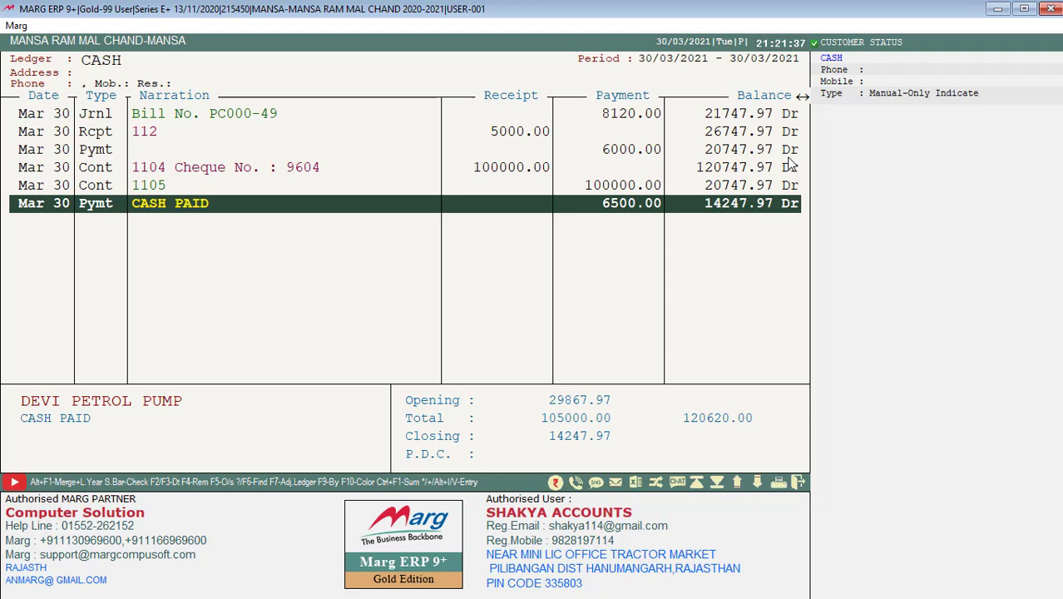